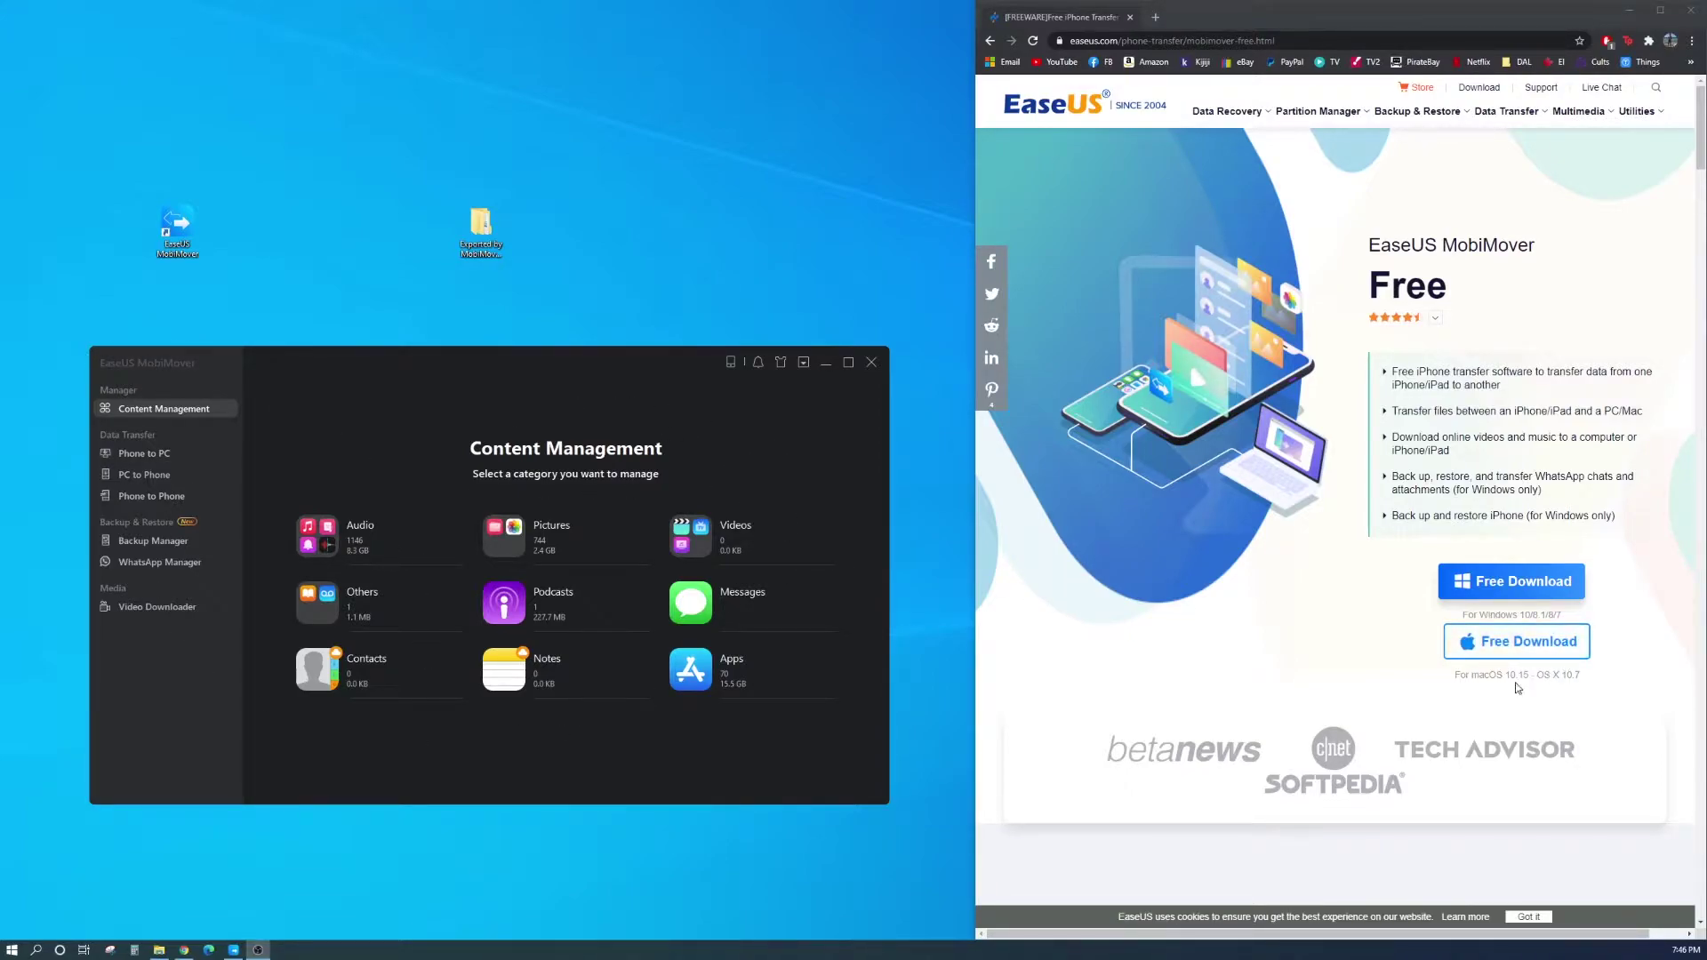
Step: Point out the macOS download, then bring MobiMover's Phone to PC page to the front
{"action": "left_click", "coordinate": [1516, 644]}
{"action": "left_click", "coordinate": [719, 452]}
Step: Tour the Phone to PC, PC to Phone and Phone to Phone pages, then return to Content Management
{"action": "left_click", "coordinate": [140, 454]}
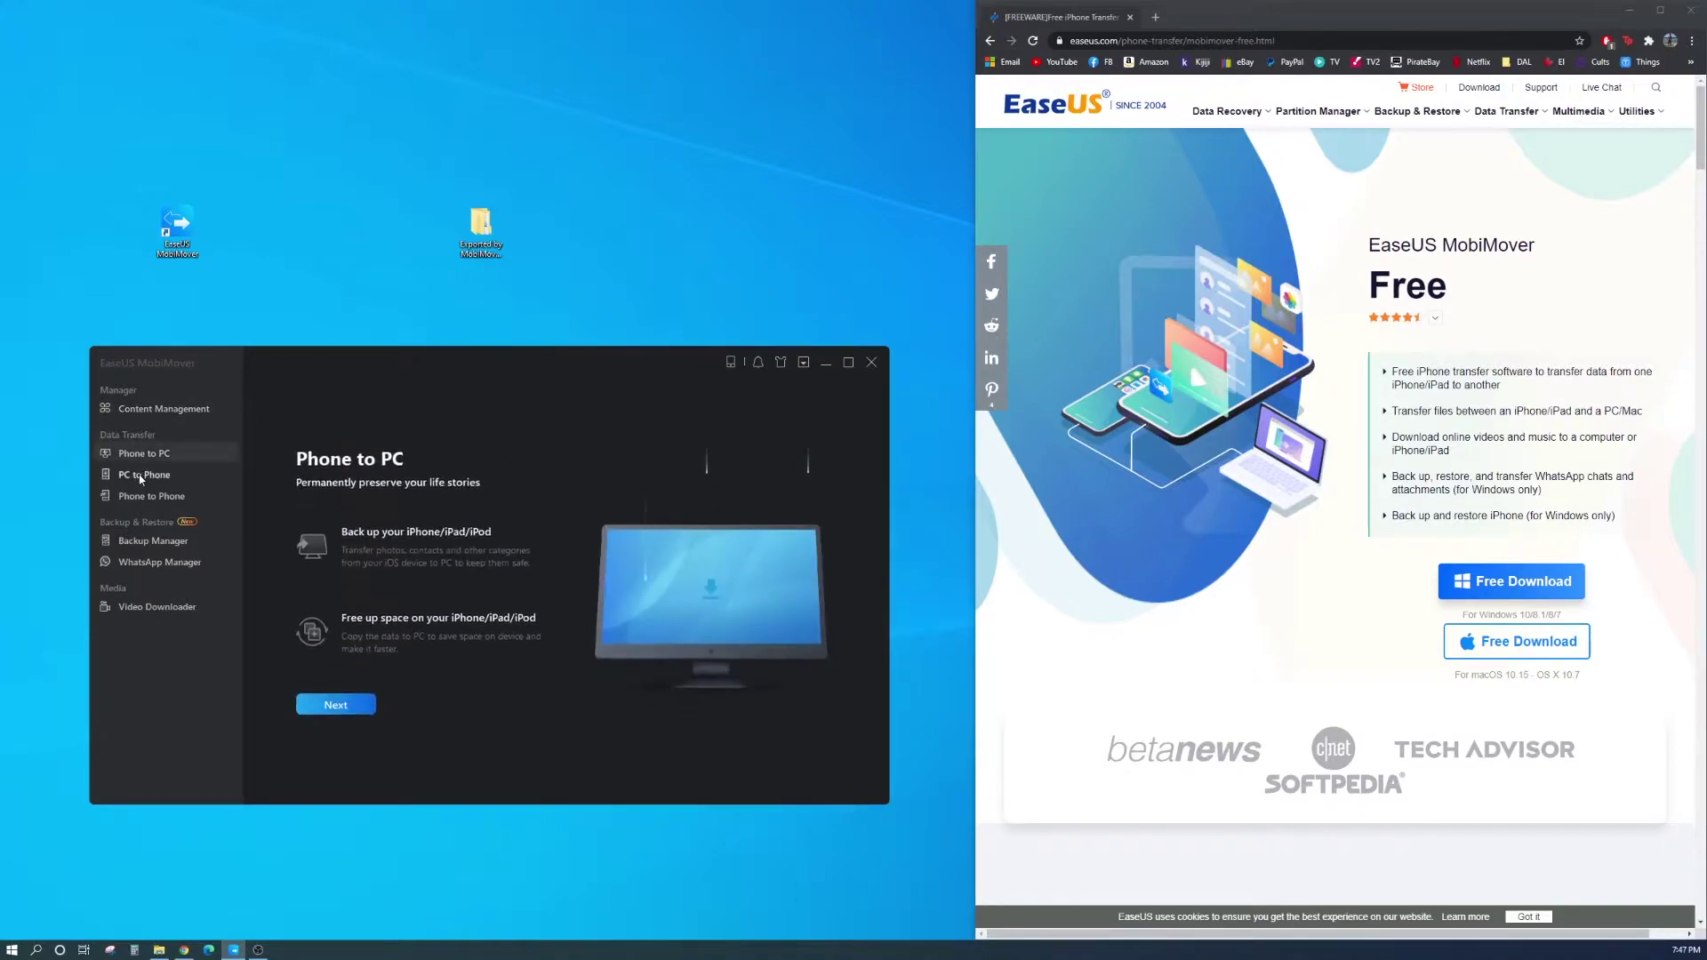
{"action": "left_click", "coordinate": [144, 476]}
{"action": "left_click", "coordinate": [157, 496]}
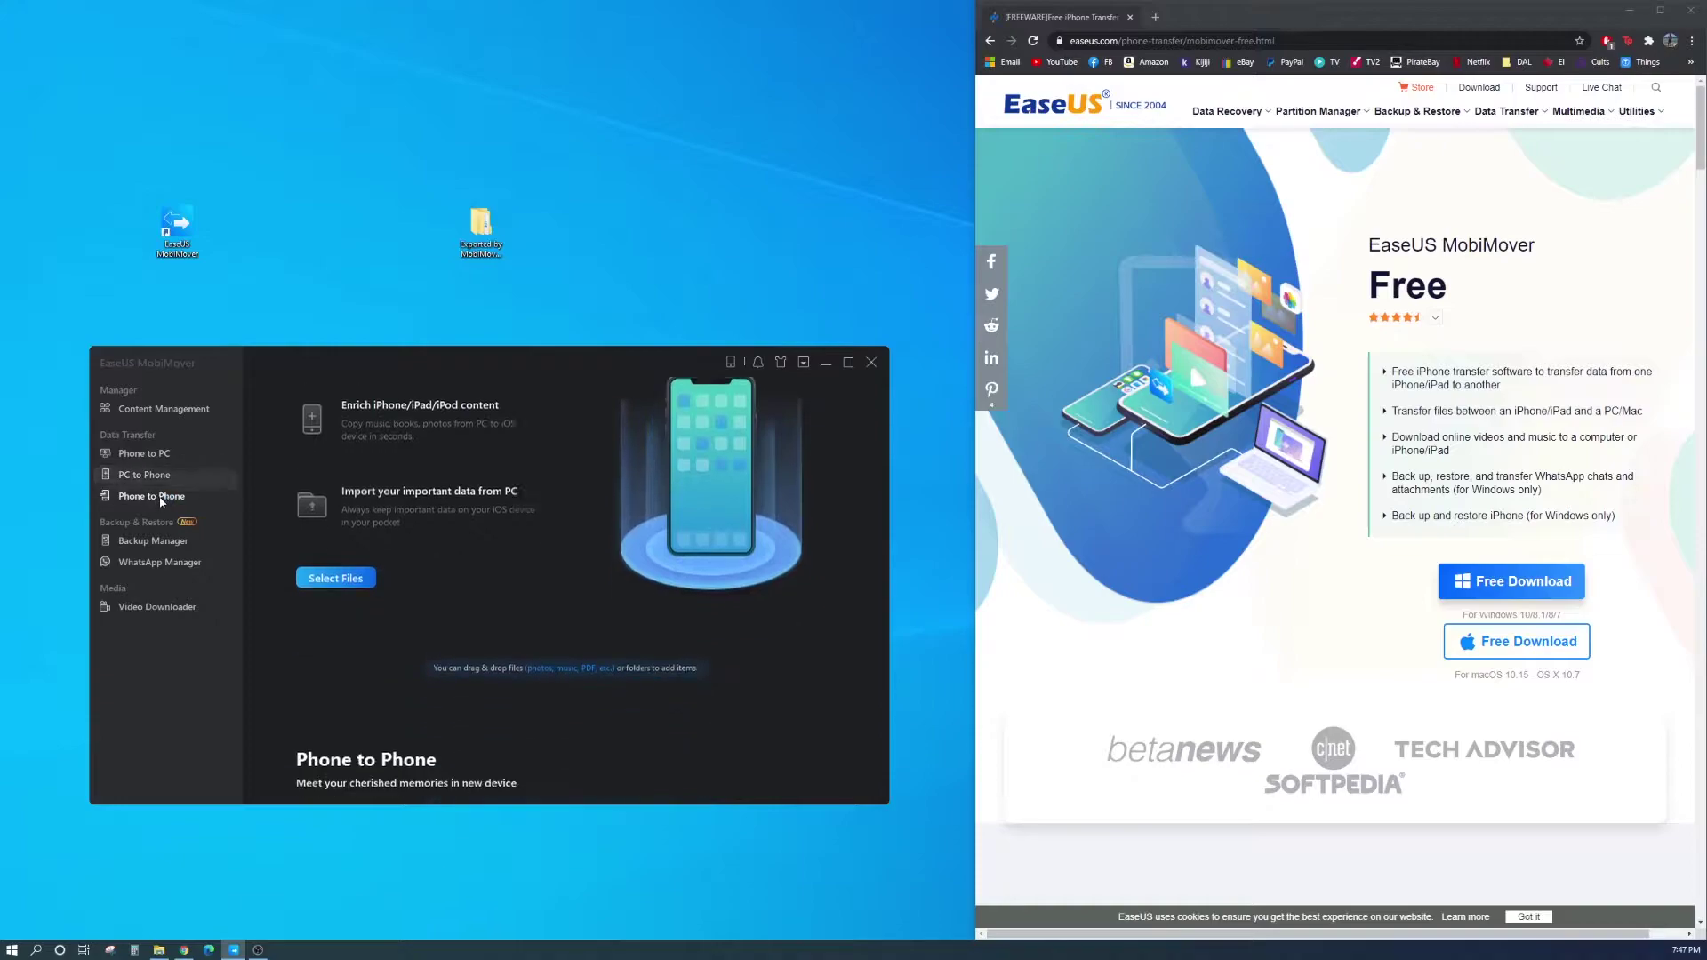
{"action": "left_click", "coordinate": [173, 413]}
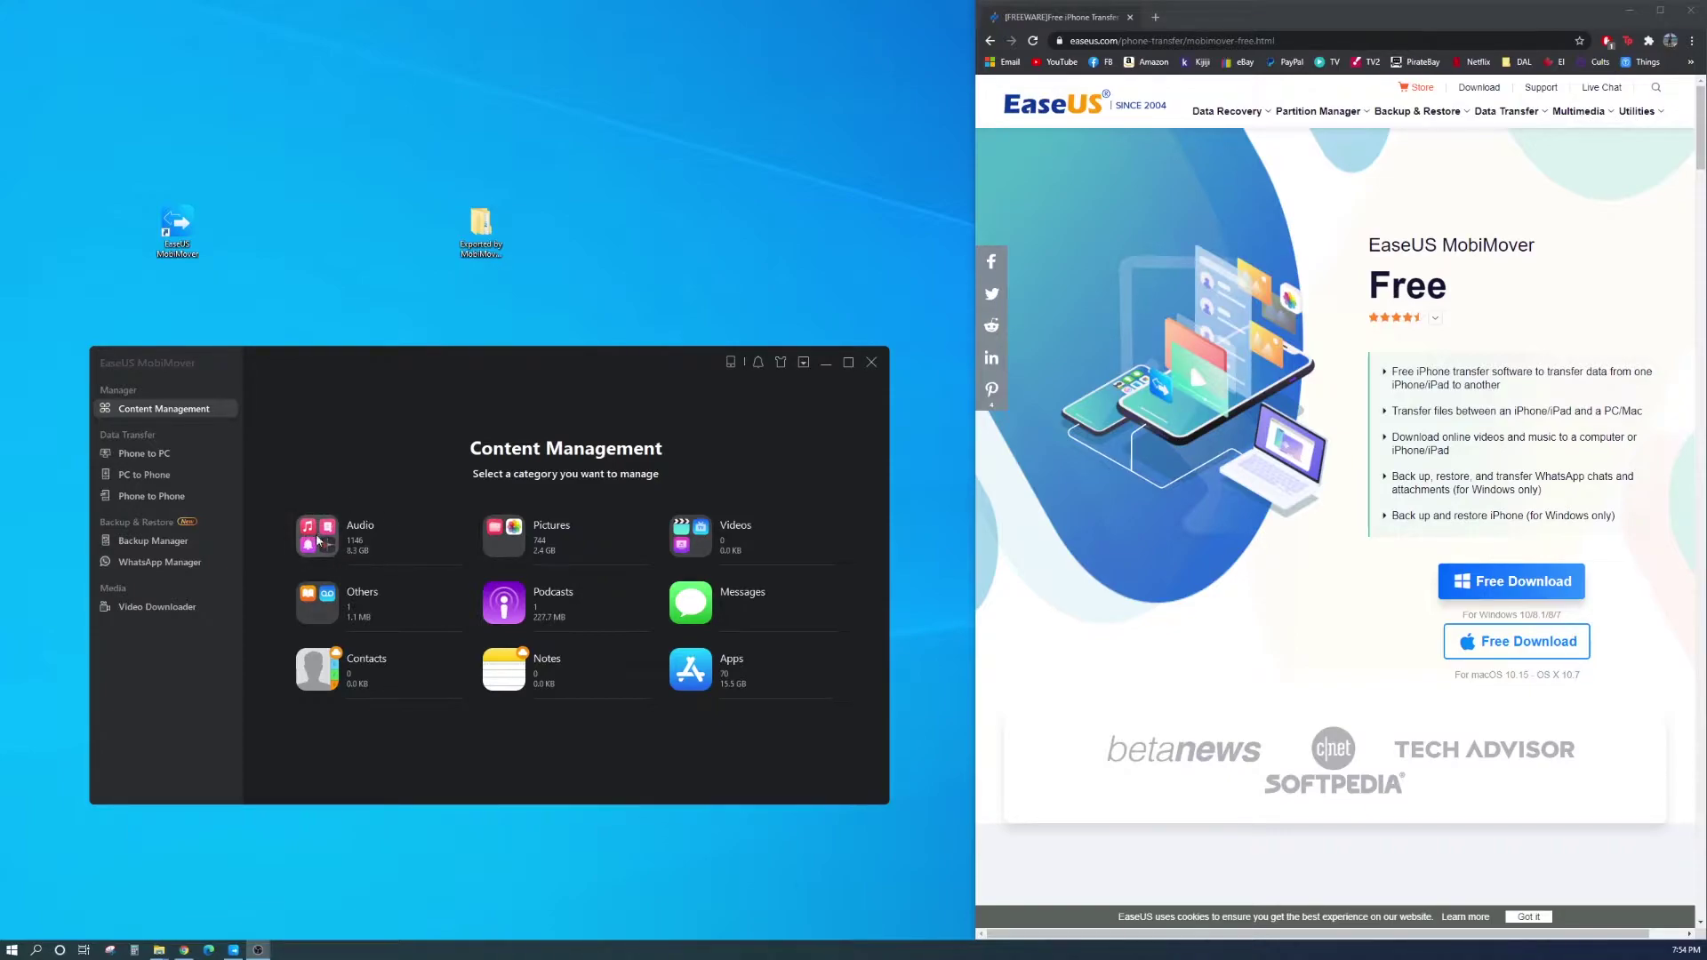
Step: In Audio > Music, tick the three Stay songs
{"action": "left_click", "coordinate": [354, 556]}
{"action": "left_click", "coordinate": [305, 612]}
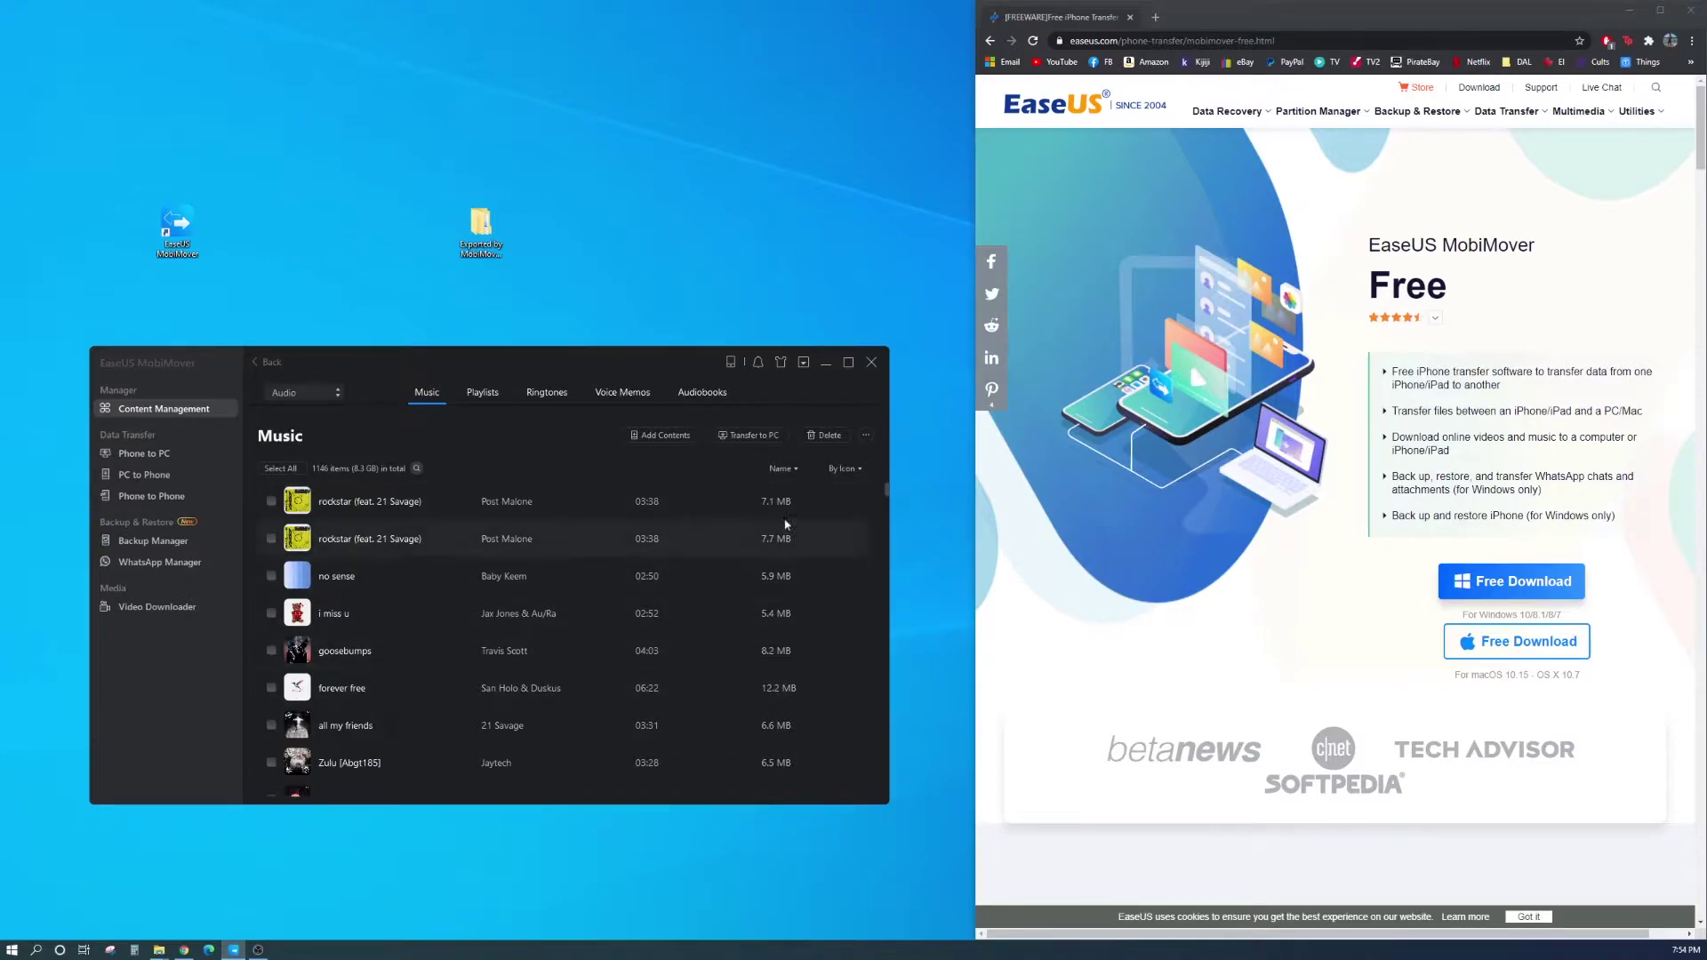
{"action": "scroll", "coordinate": [887, 505], "scroll_direction": "down", "scroll_amount": 1}
{"action": "scroll", "coordinate": [886, 504], "scroll_direction": "down", "scroll_amount": 10}
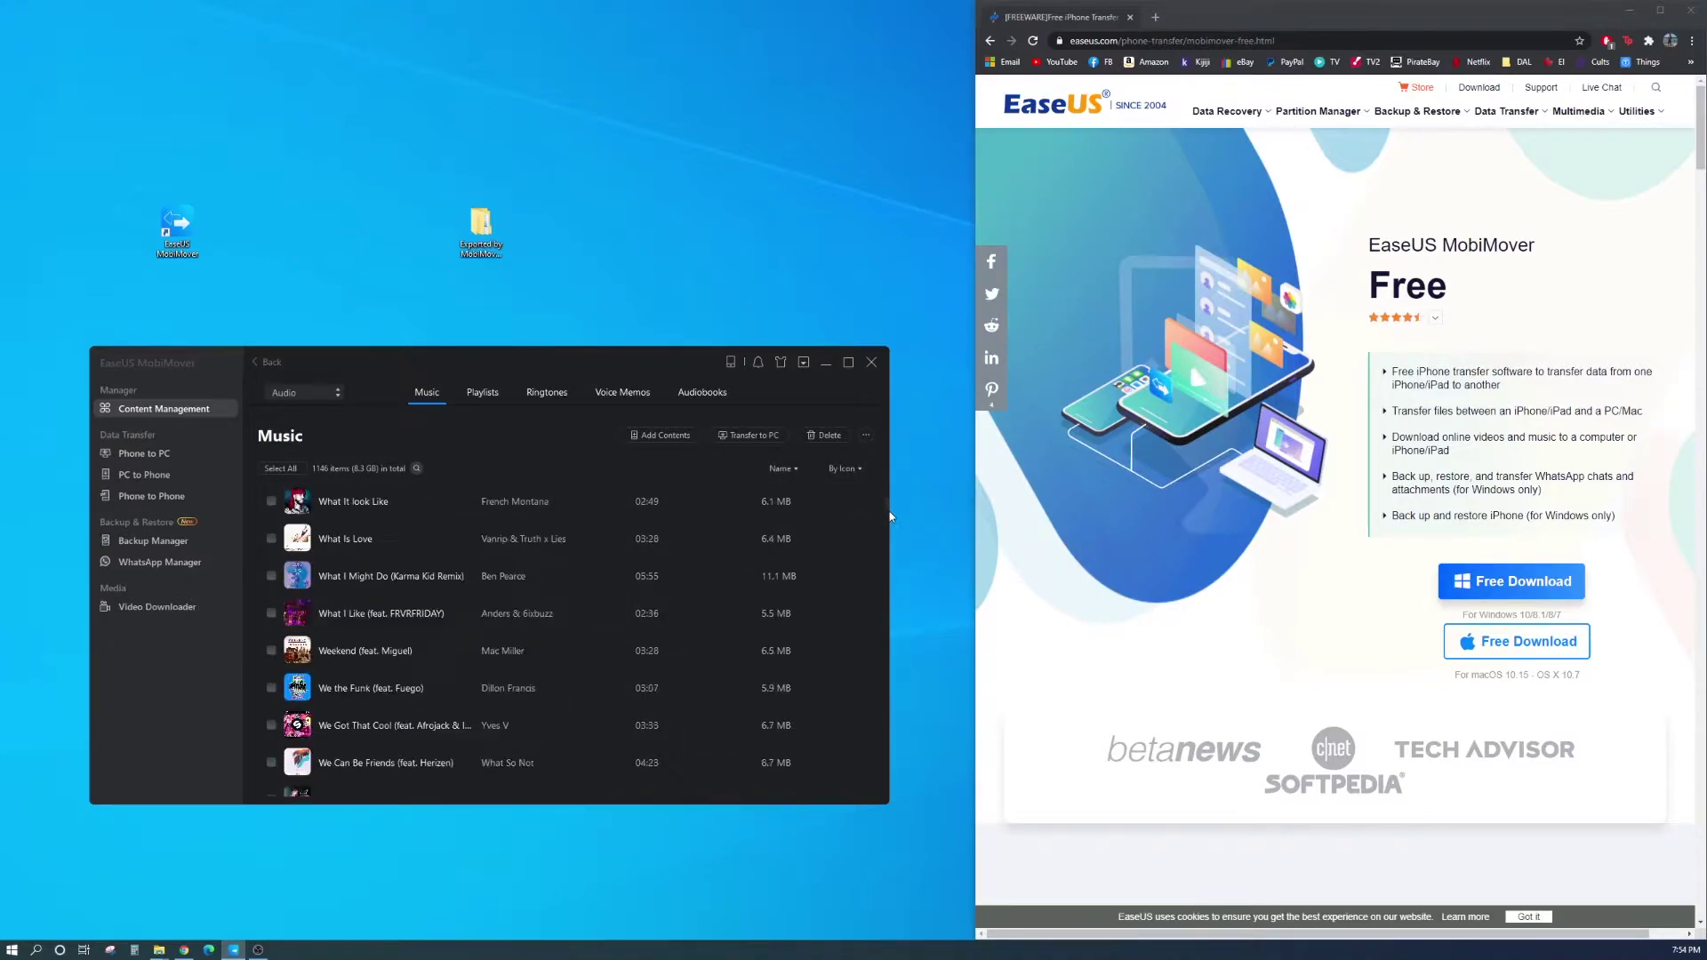
{"action": "scroll", "coordinate": [884, 559], "scroll_direction": "down", "scroll_amount": 10}
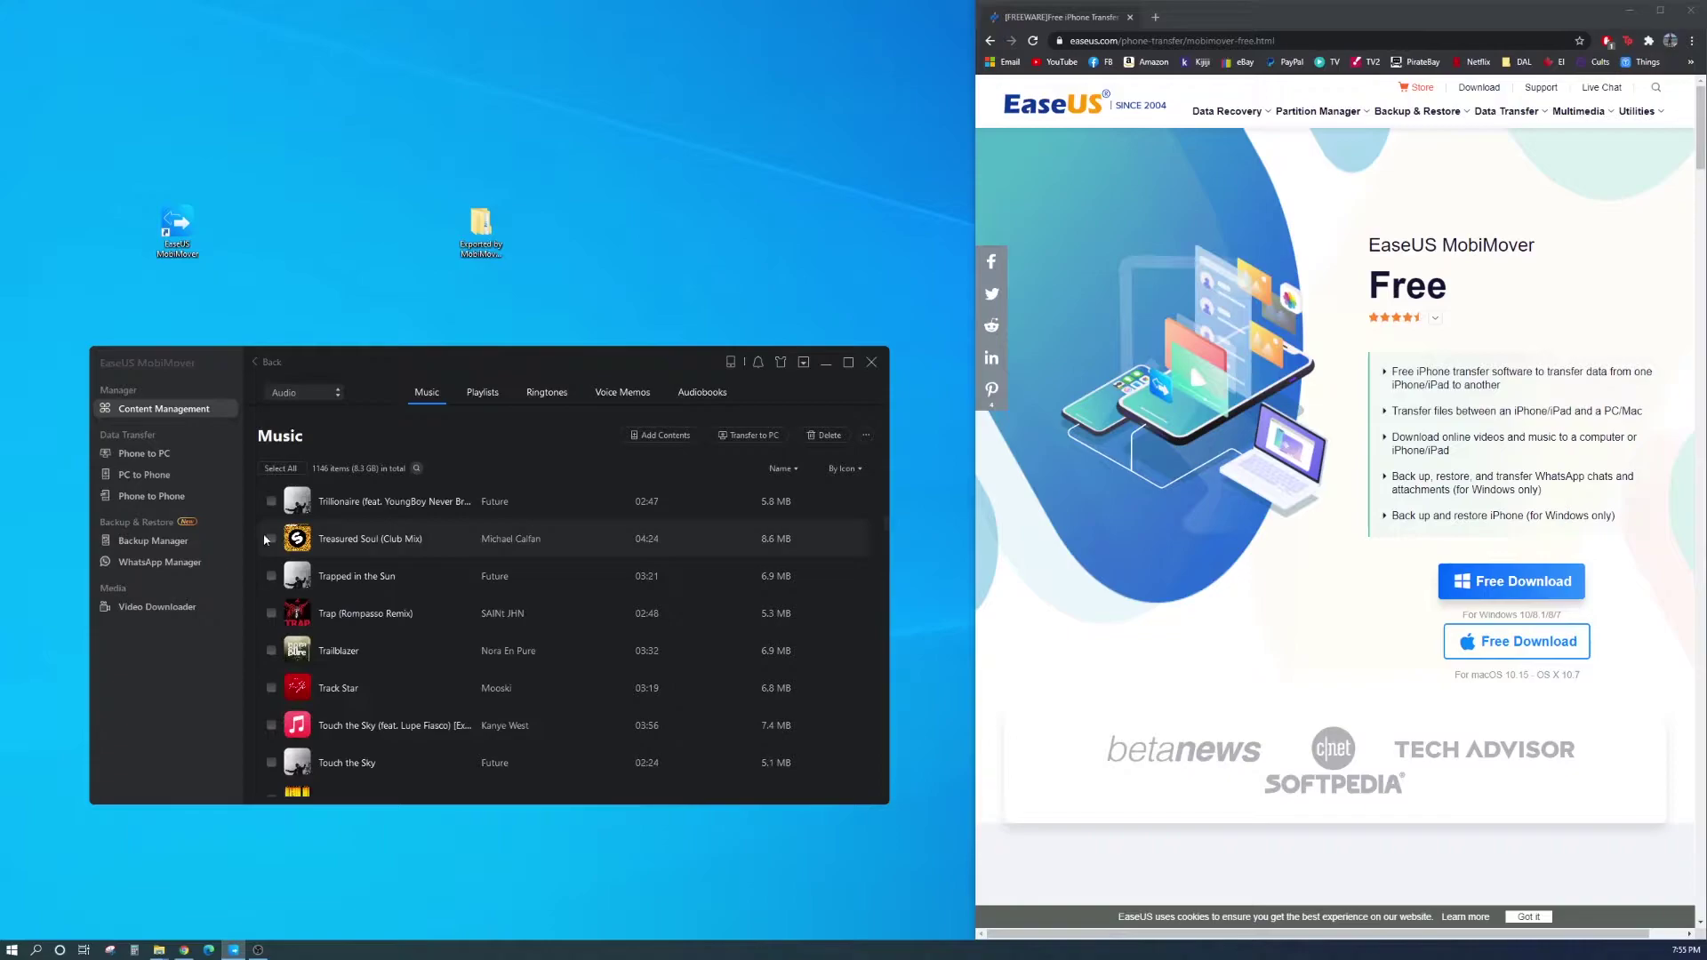
{"action": "left_click", "coordinate": [271, 539]}
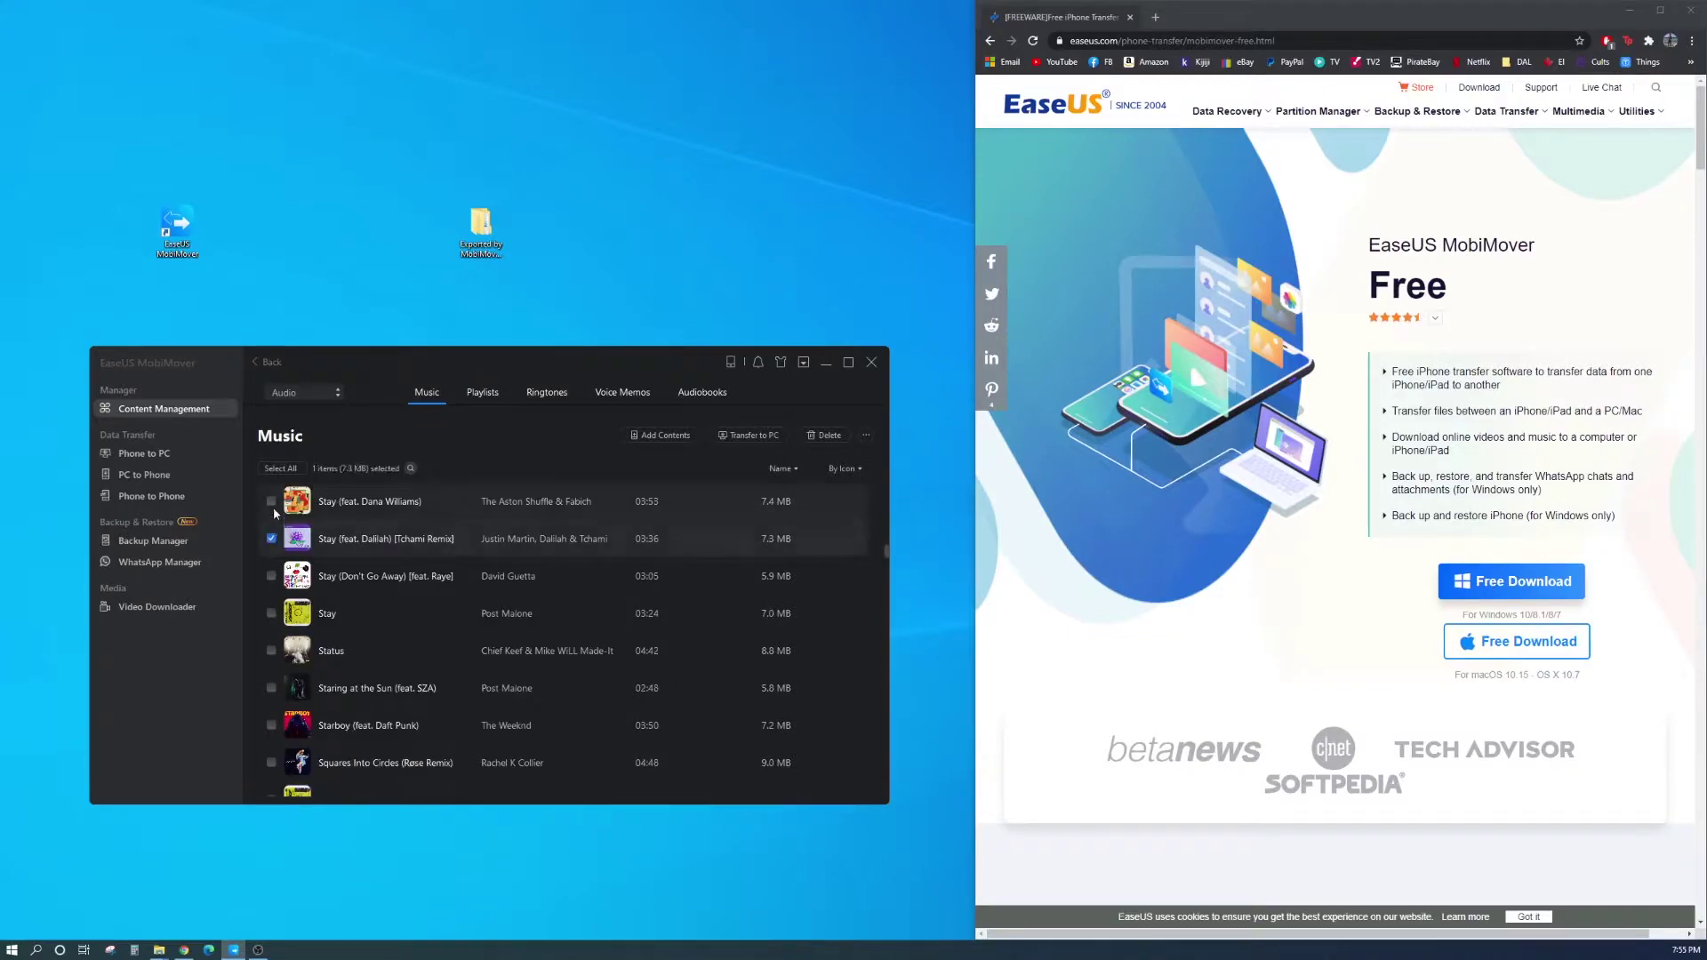
{"action": "left_click", "coordinate": [271, 502]}
{"action": "left_click", "coordinate": [272, 576]}
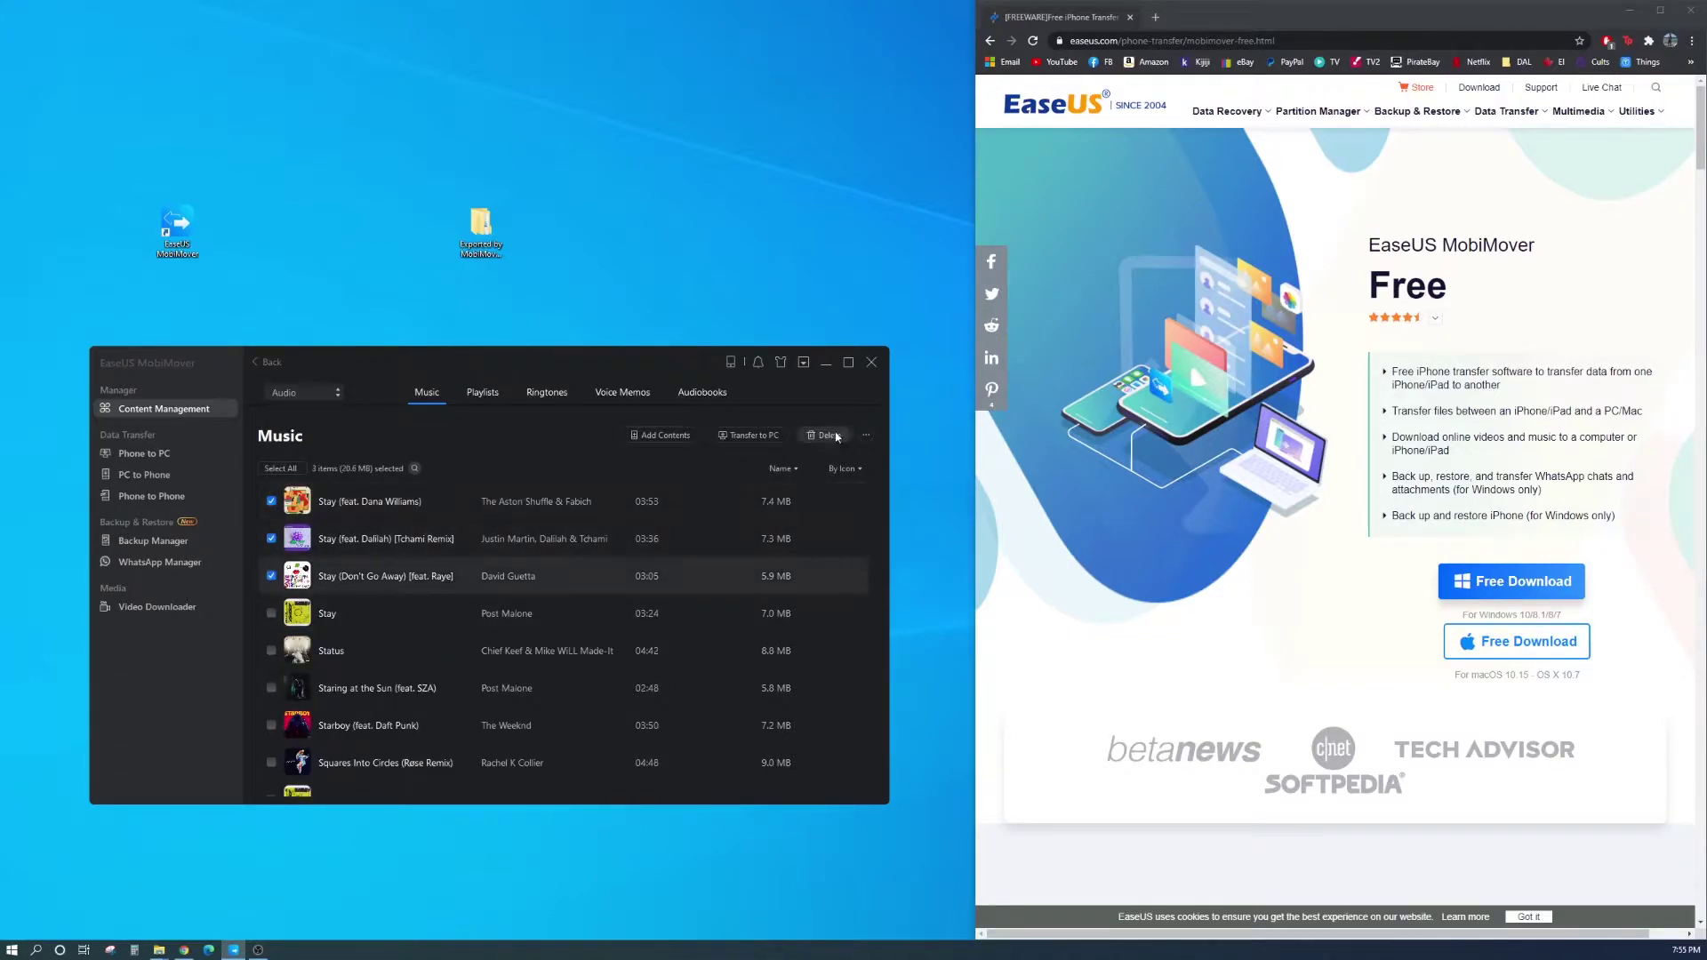
Step: Transfer the three songs to the PC, keeping the default export settings
{"action": "left_click", "coordinate": [755, 436]}
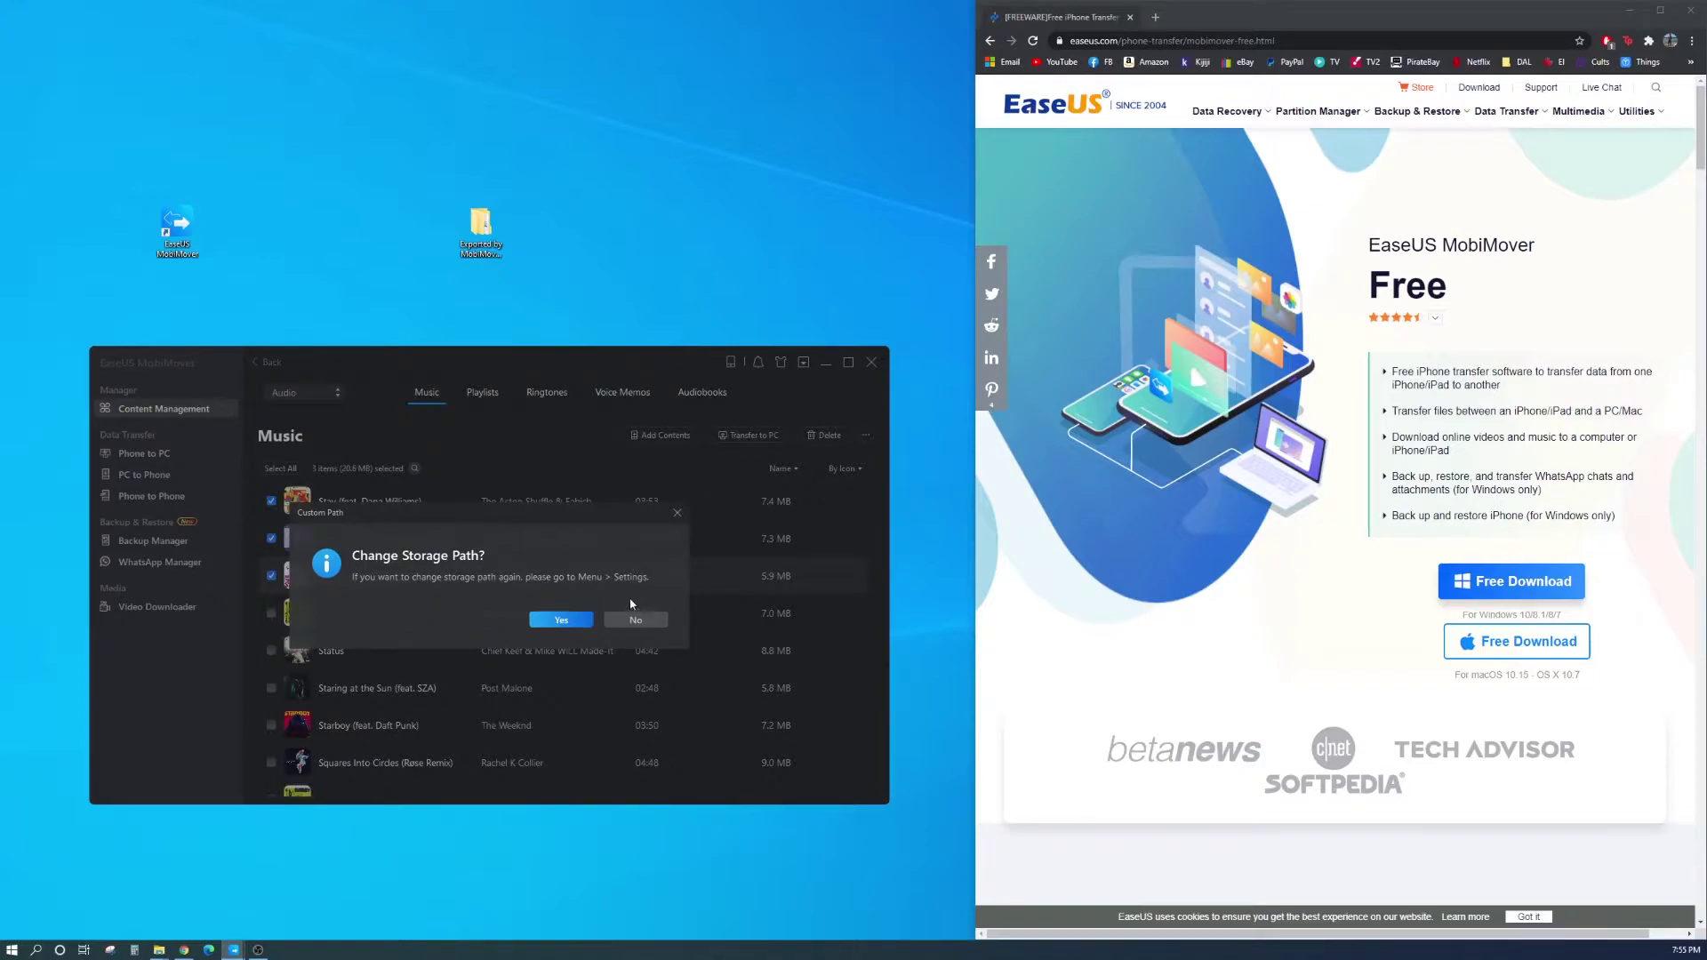
{"action": "left_click", "coordinate": [576, 616]}
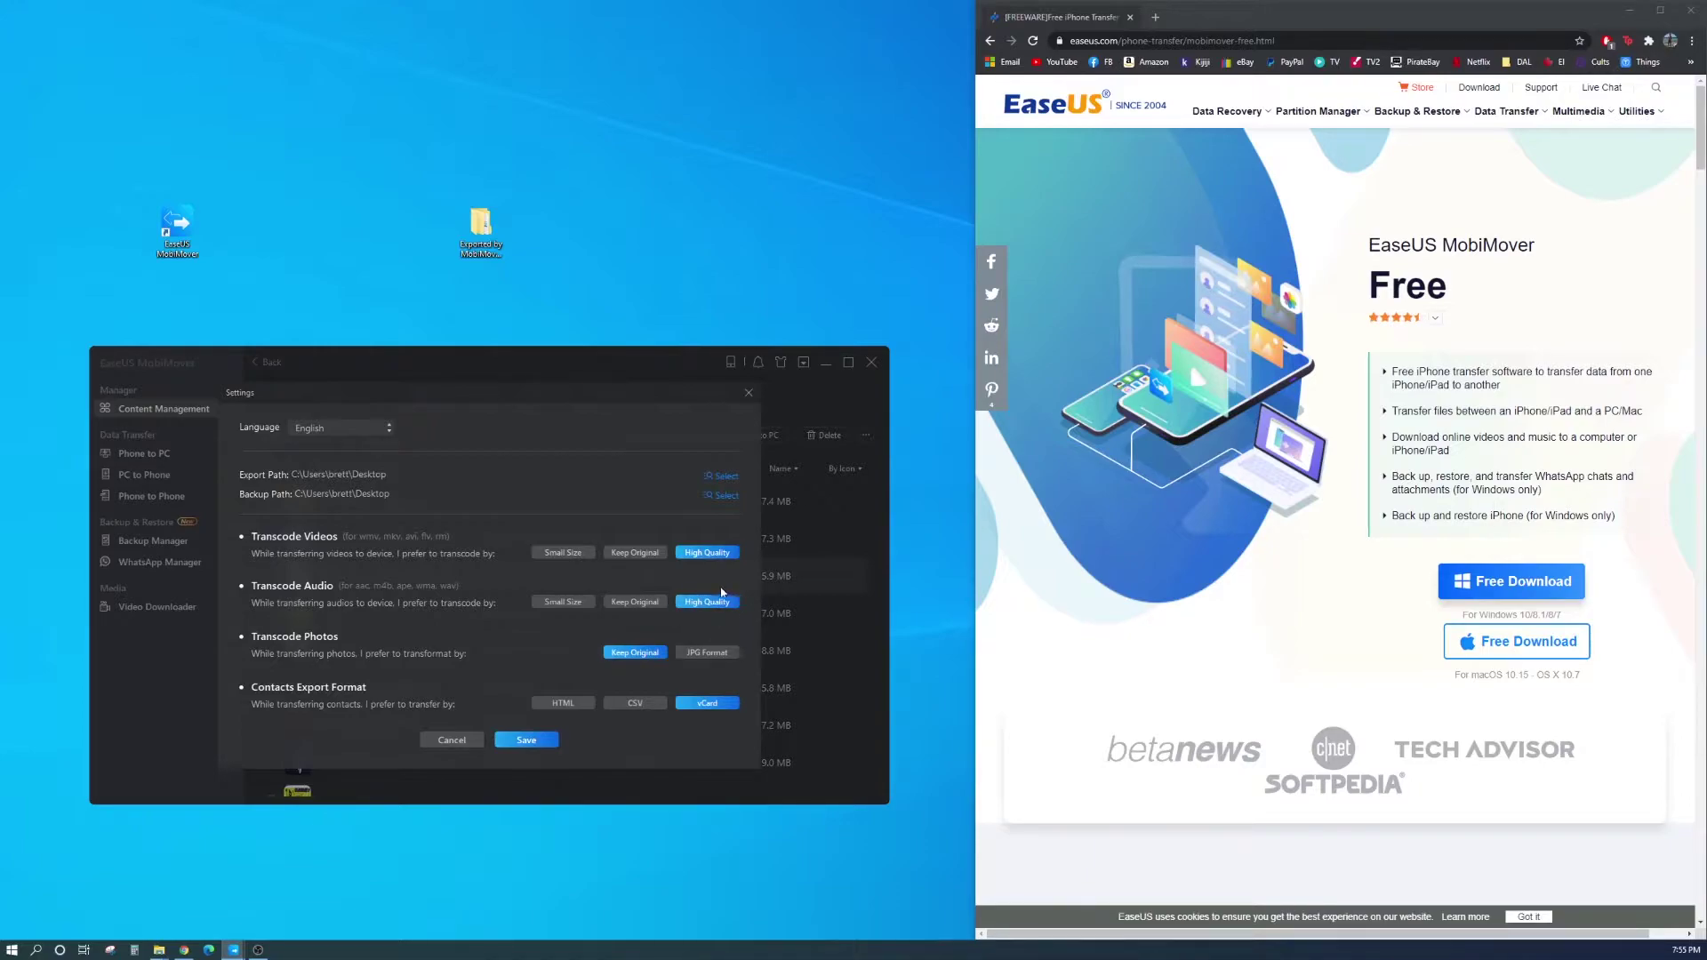
{"action": "left_click", "coordinate": [531, 741]}
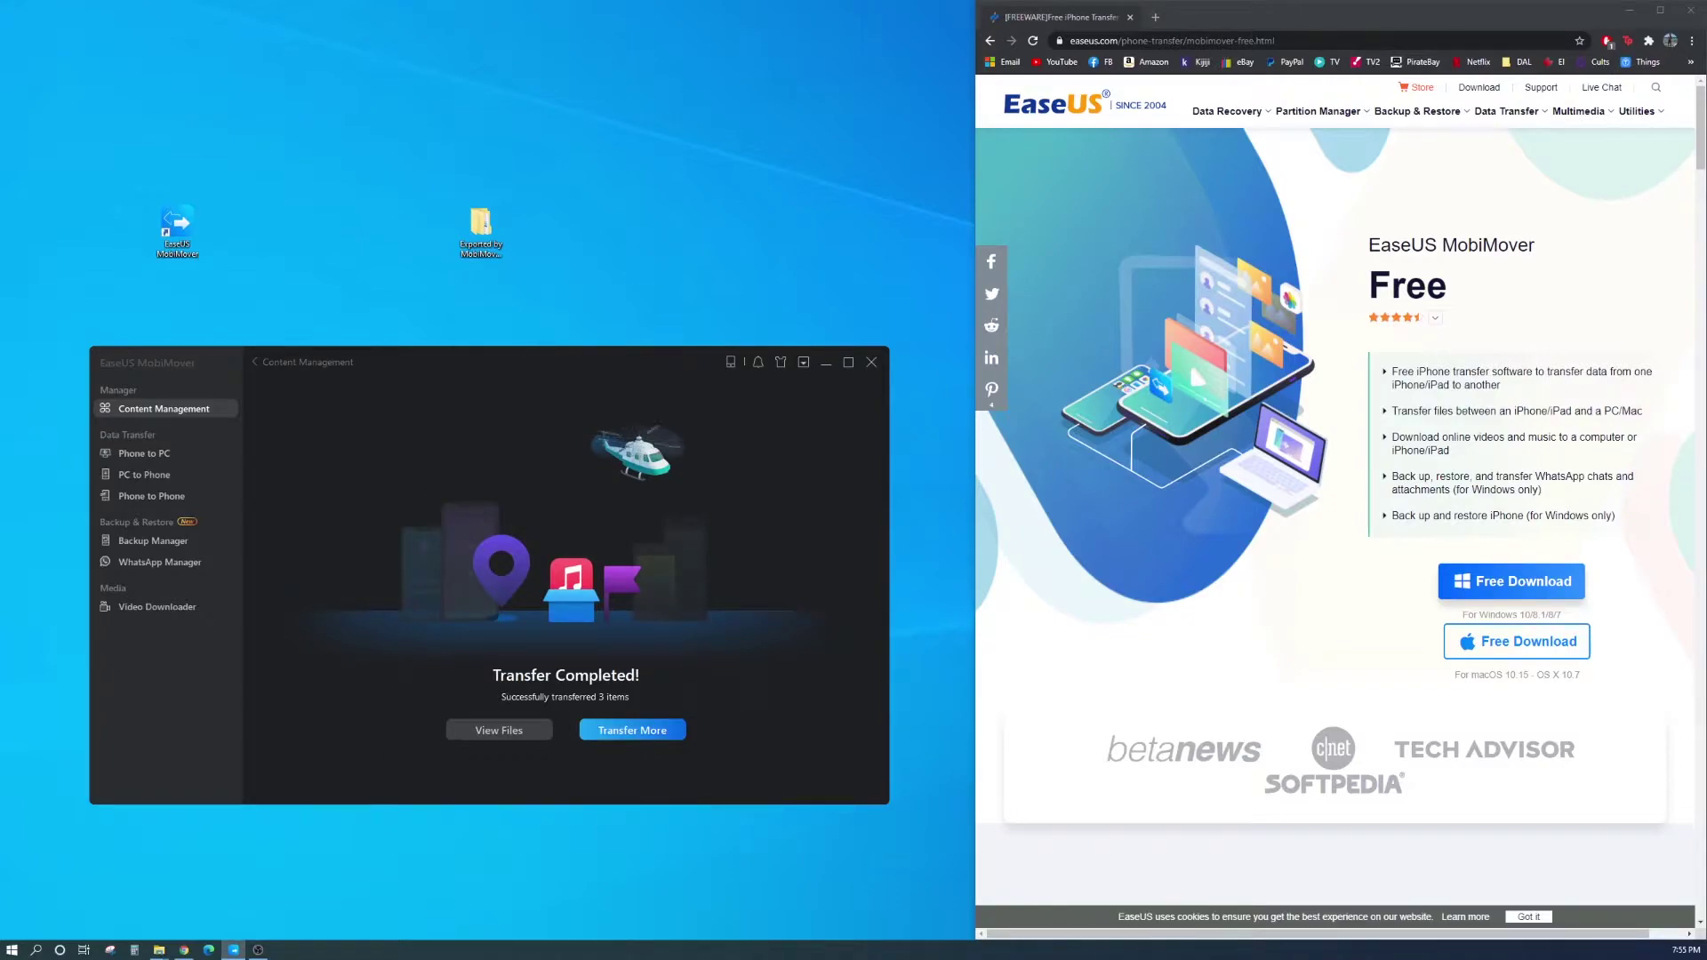
Step: Move the Exported by MobiMover folder on the desktop and open Audio > Music > All Song
{"action": "left_click_drag", "start_coordinate": [532, 833], "coordinate": [550, 236]}
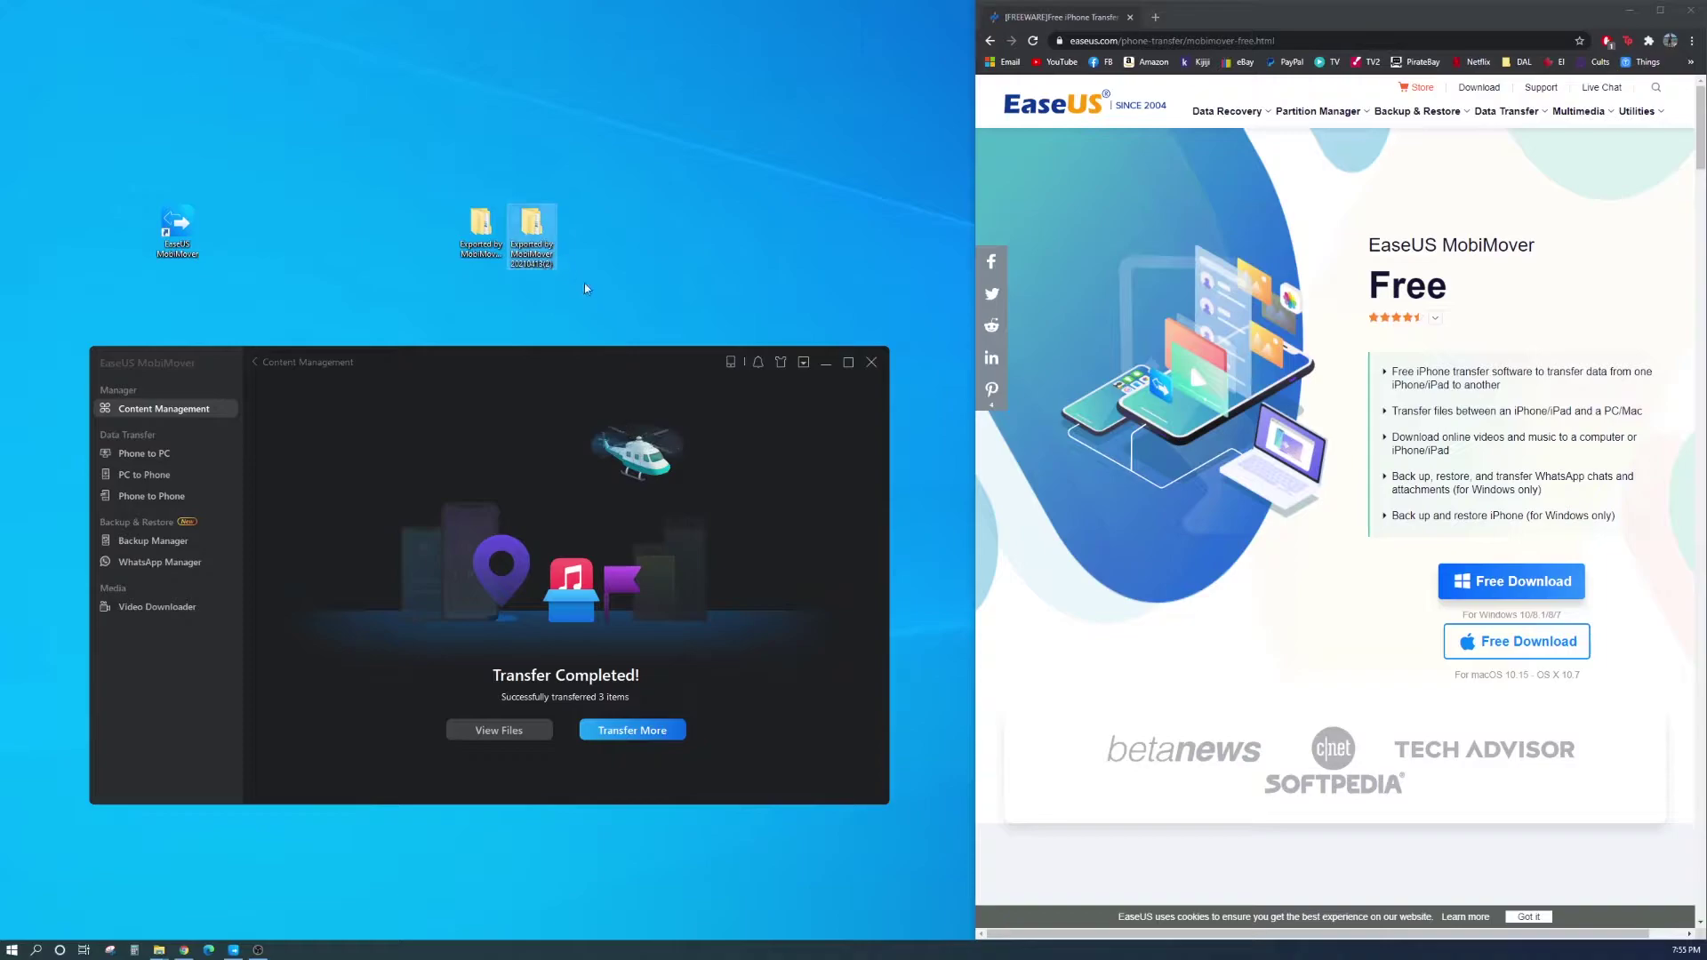
{"action": "double_click", "coordinate": [536, 231]}
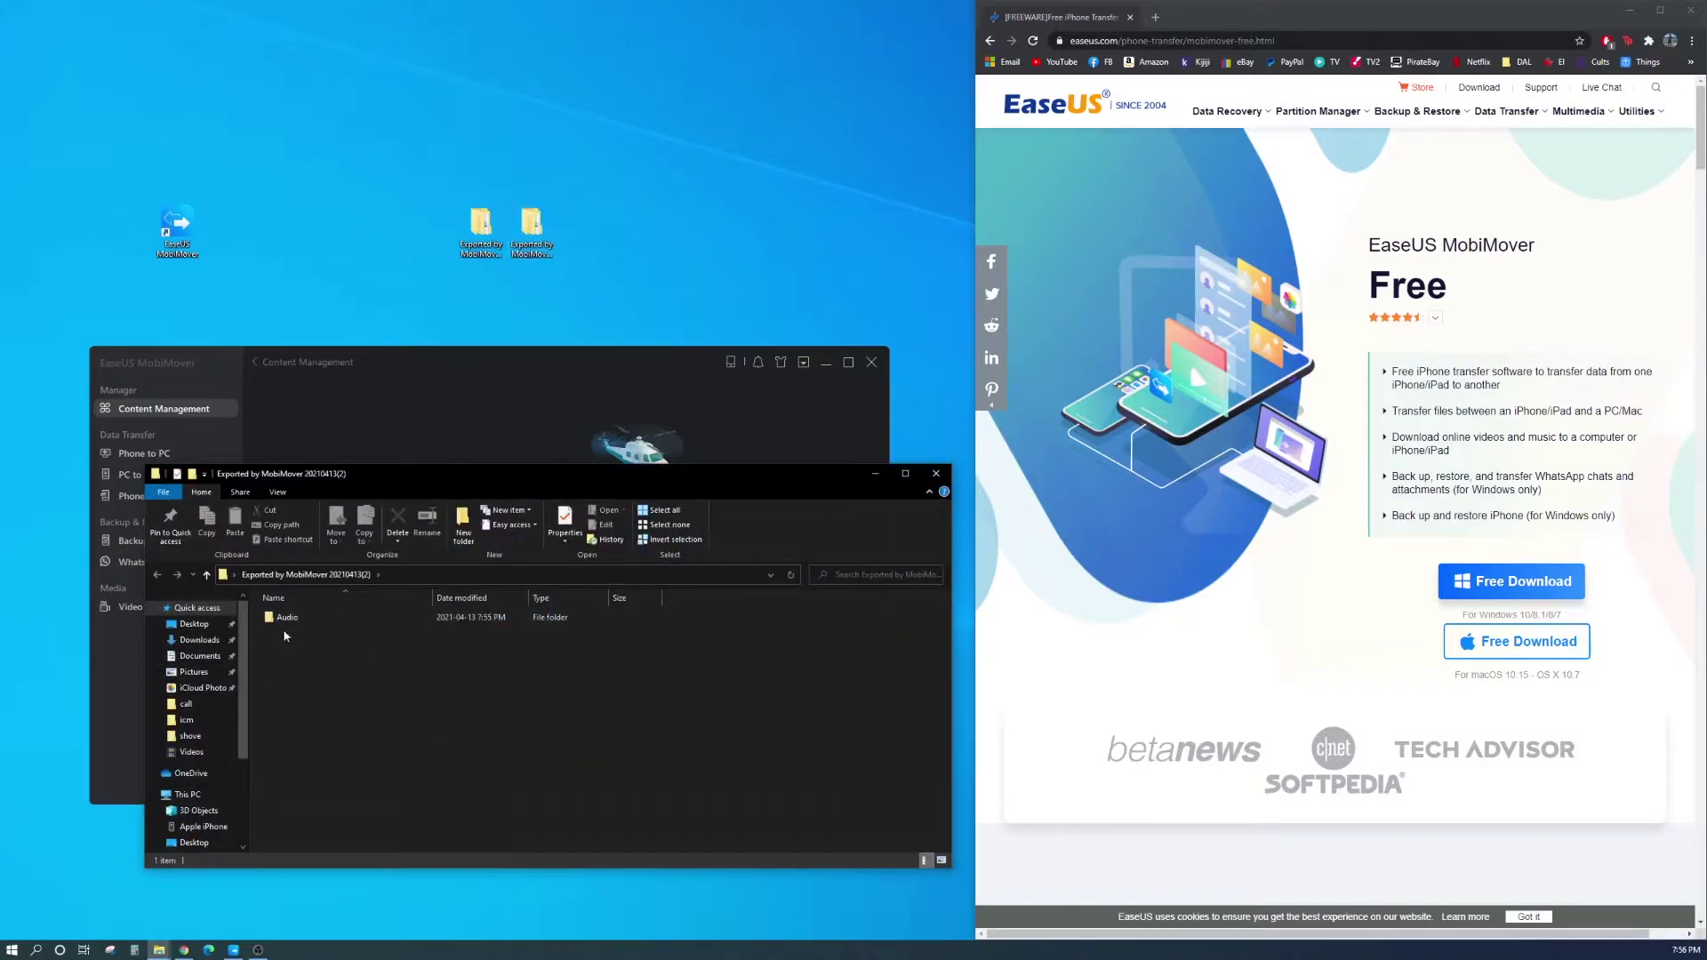
{"action": "double_click", "coordinate": [317, 625]}
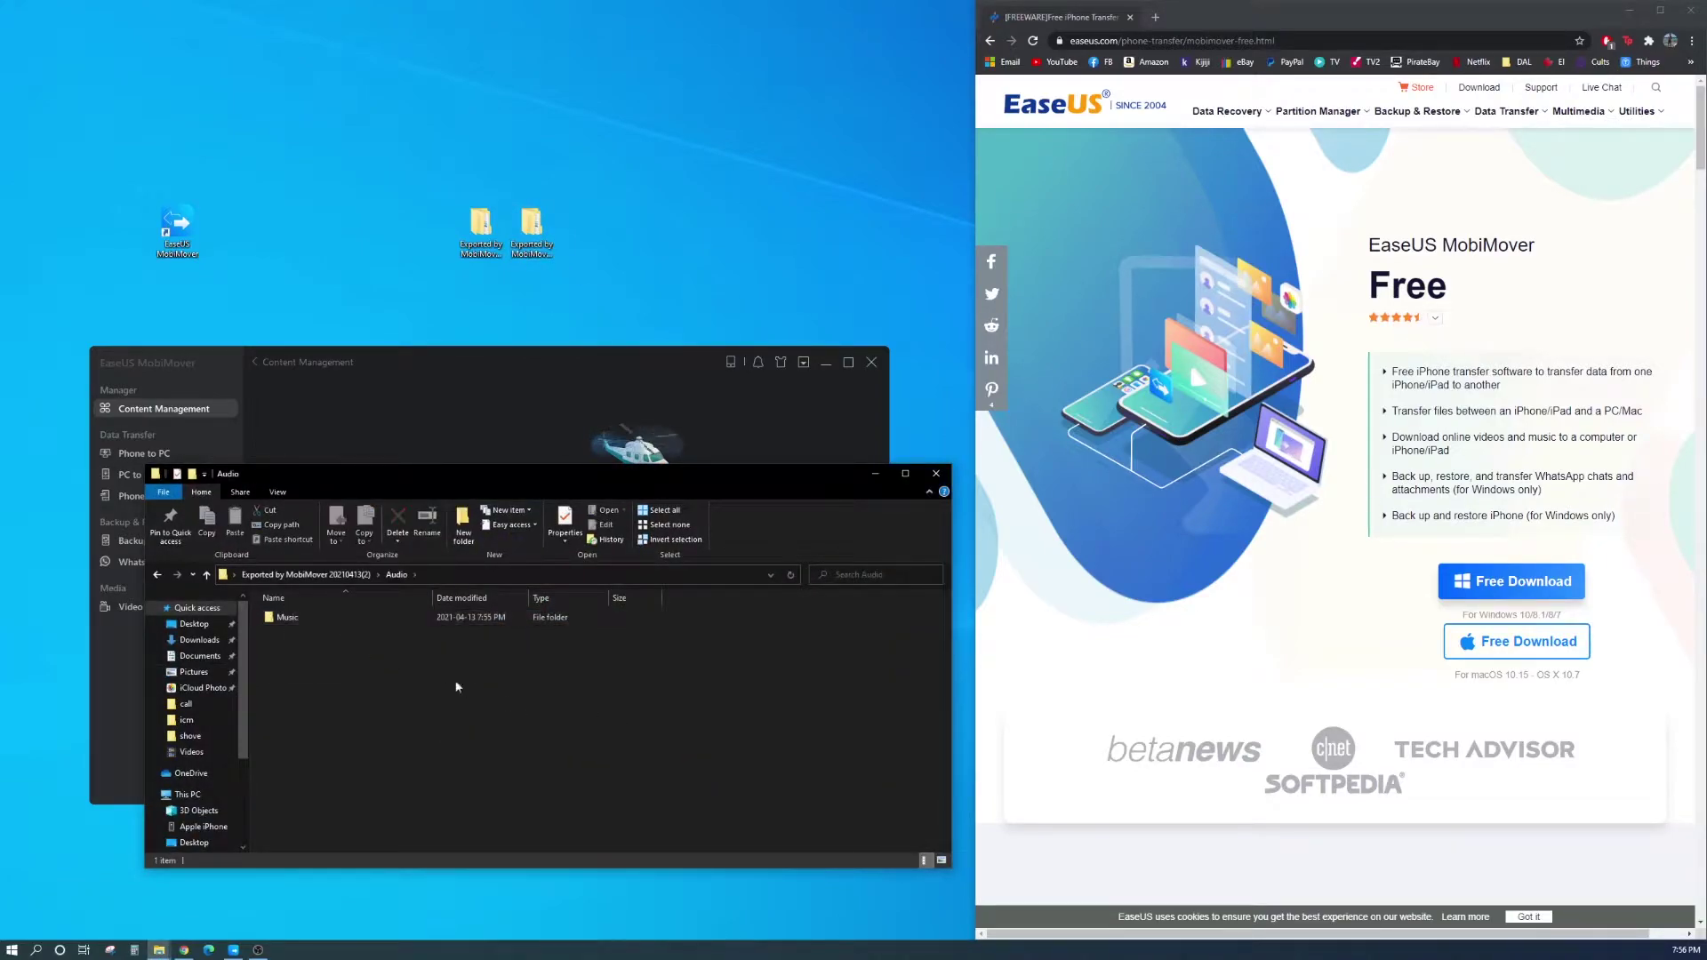
{"action": "double_click", "coordinate": [364, 623]}
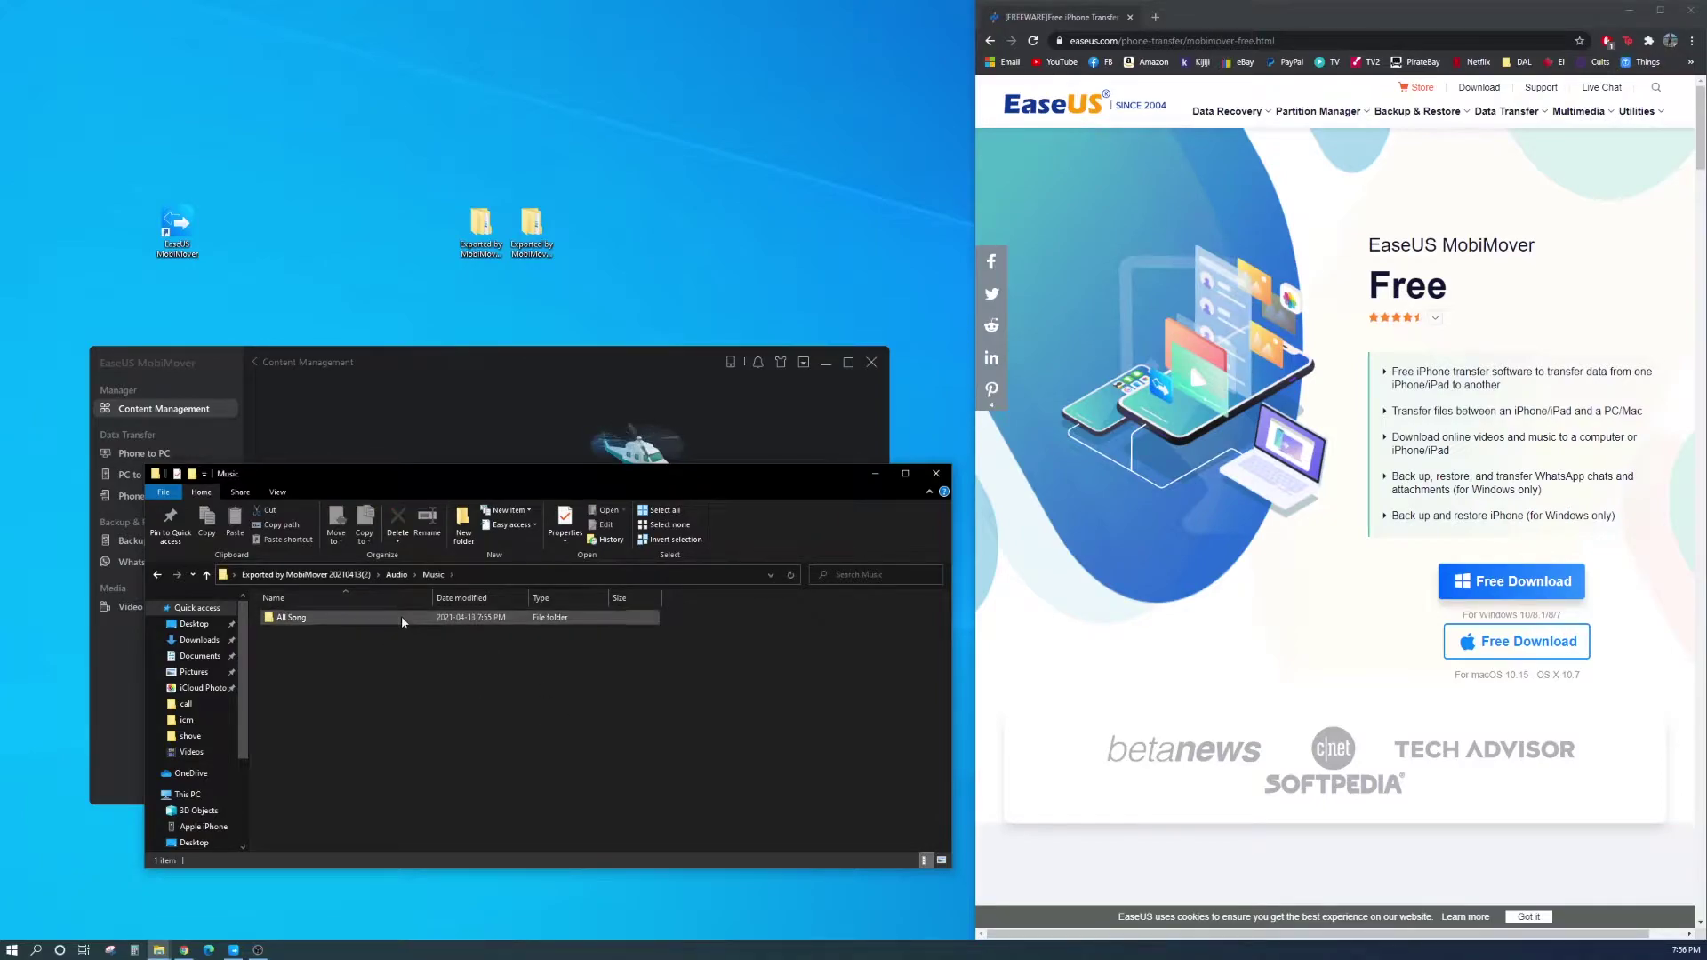
{"action": "double_click", "coordinate": [375, 616]}
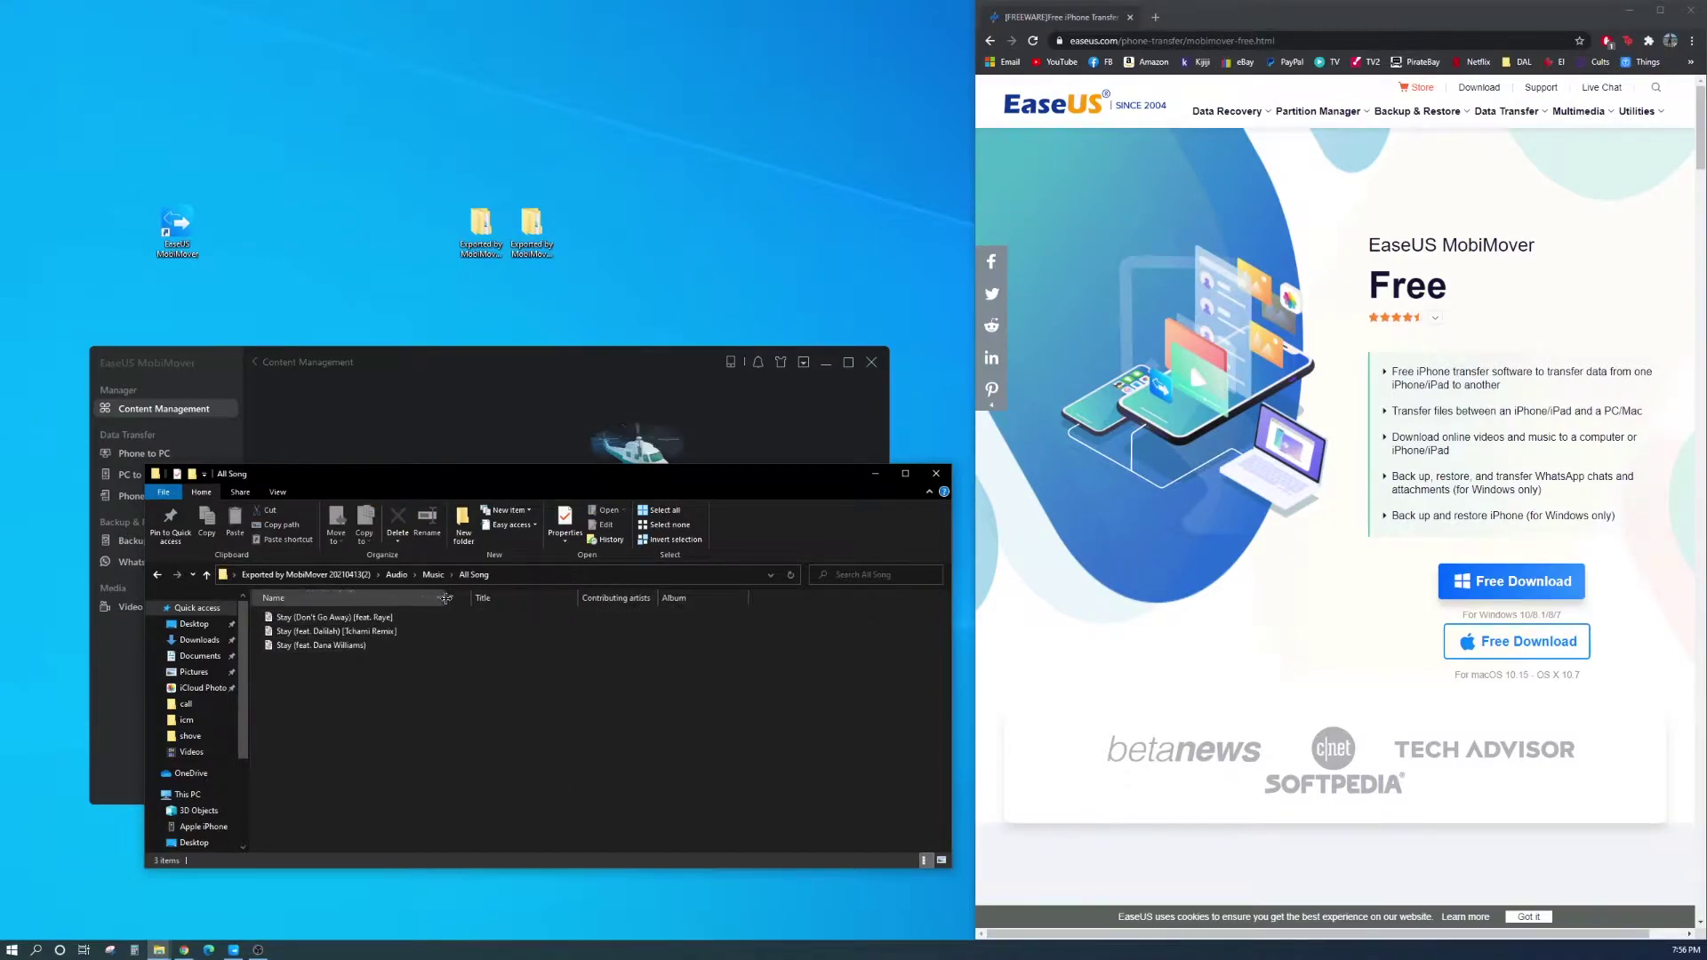
Step: Widen the Name column and select the exported Stay tracks
{"action": "left_click_drag", "start_coordinate": [445, 598], "coordinate": [498, 597]}
{"action": "left_click_drag", "start_coordinate": [403, 695], "coordinate": [373, 633]}
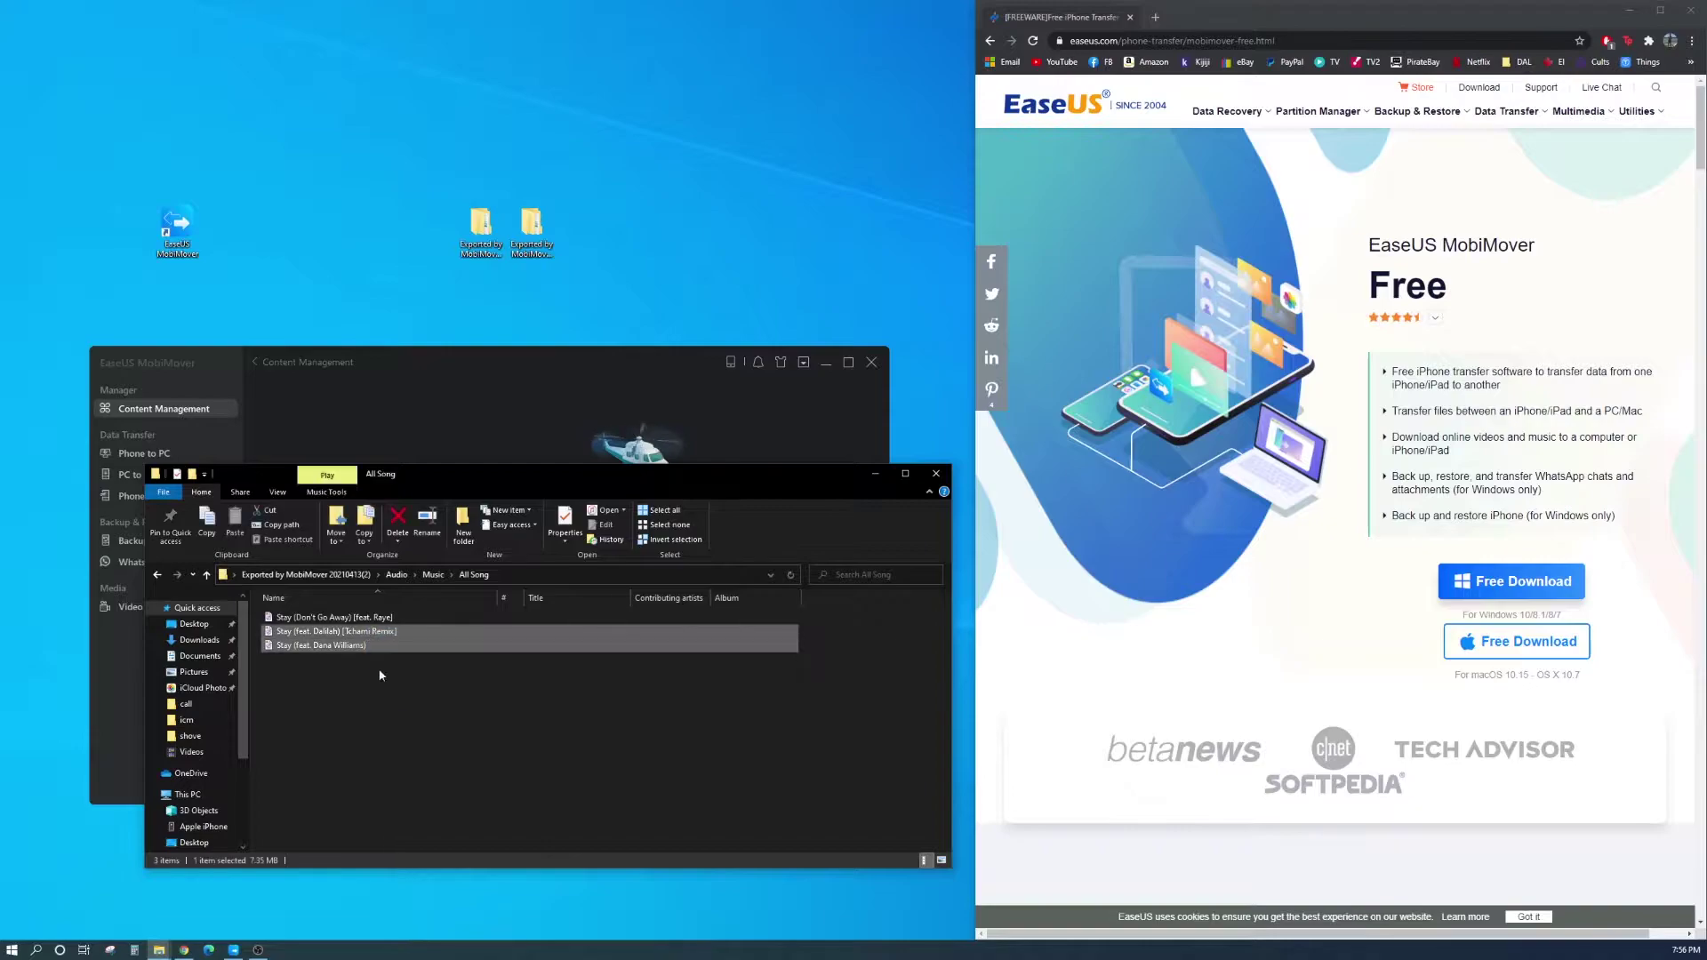
{"action": "left_click", "coordinate": [382, 660]}
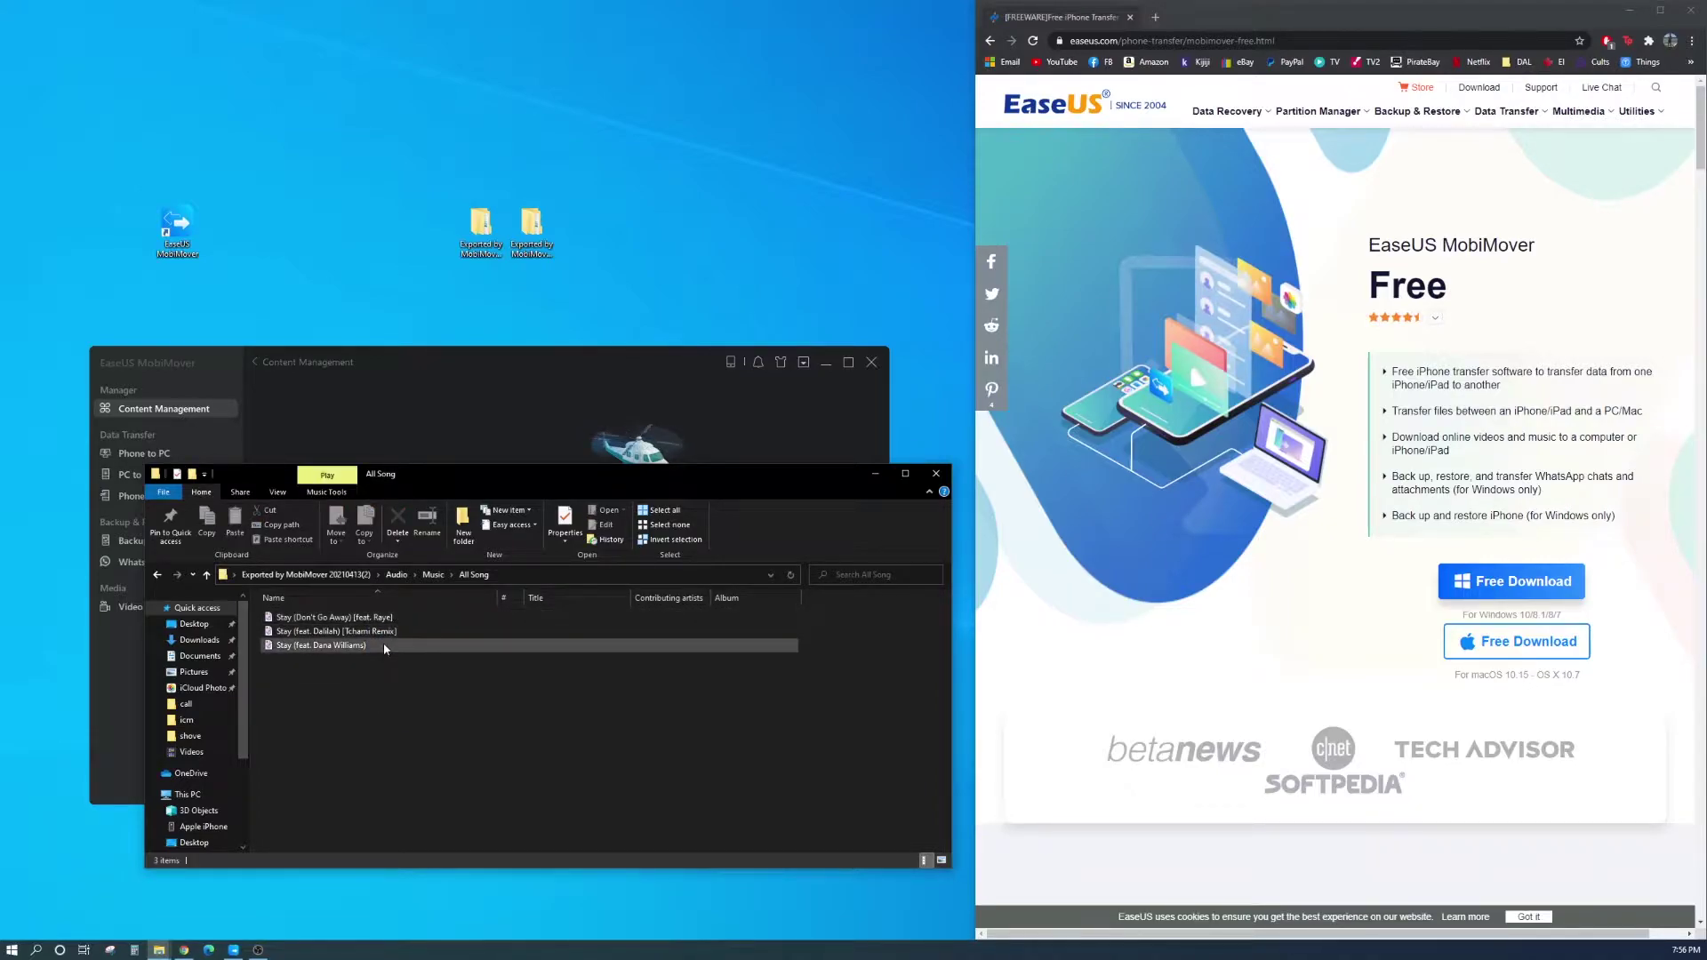
{"action": "left_click", "coordinate": [382, 644]}
{"action": "left_click", "coordinate": [435, 784]}
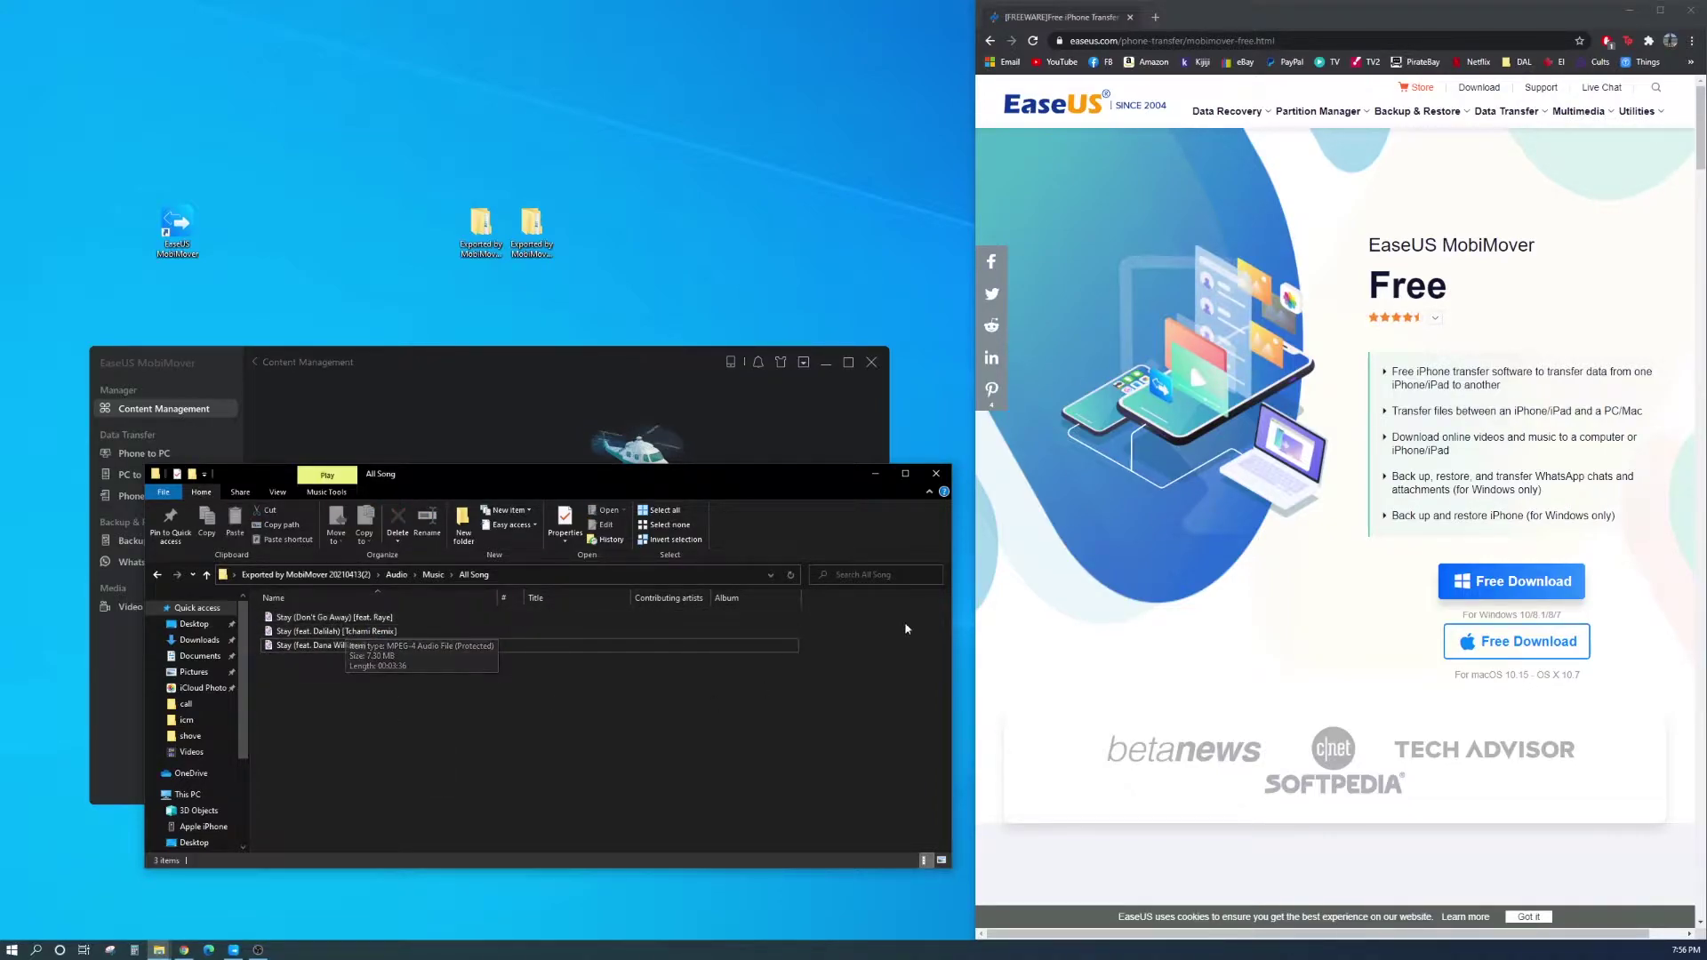
{"action": "left_click", "coordinate": [397, 616]}
{"action": "left_click", "coordinate": [404, 644]}
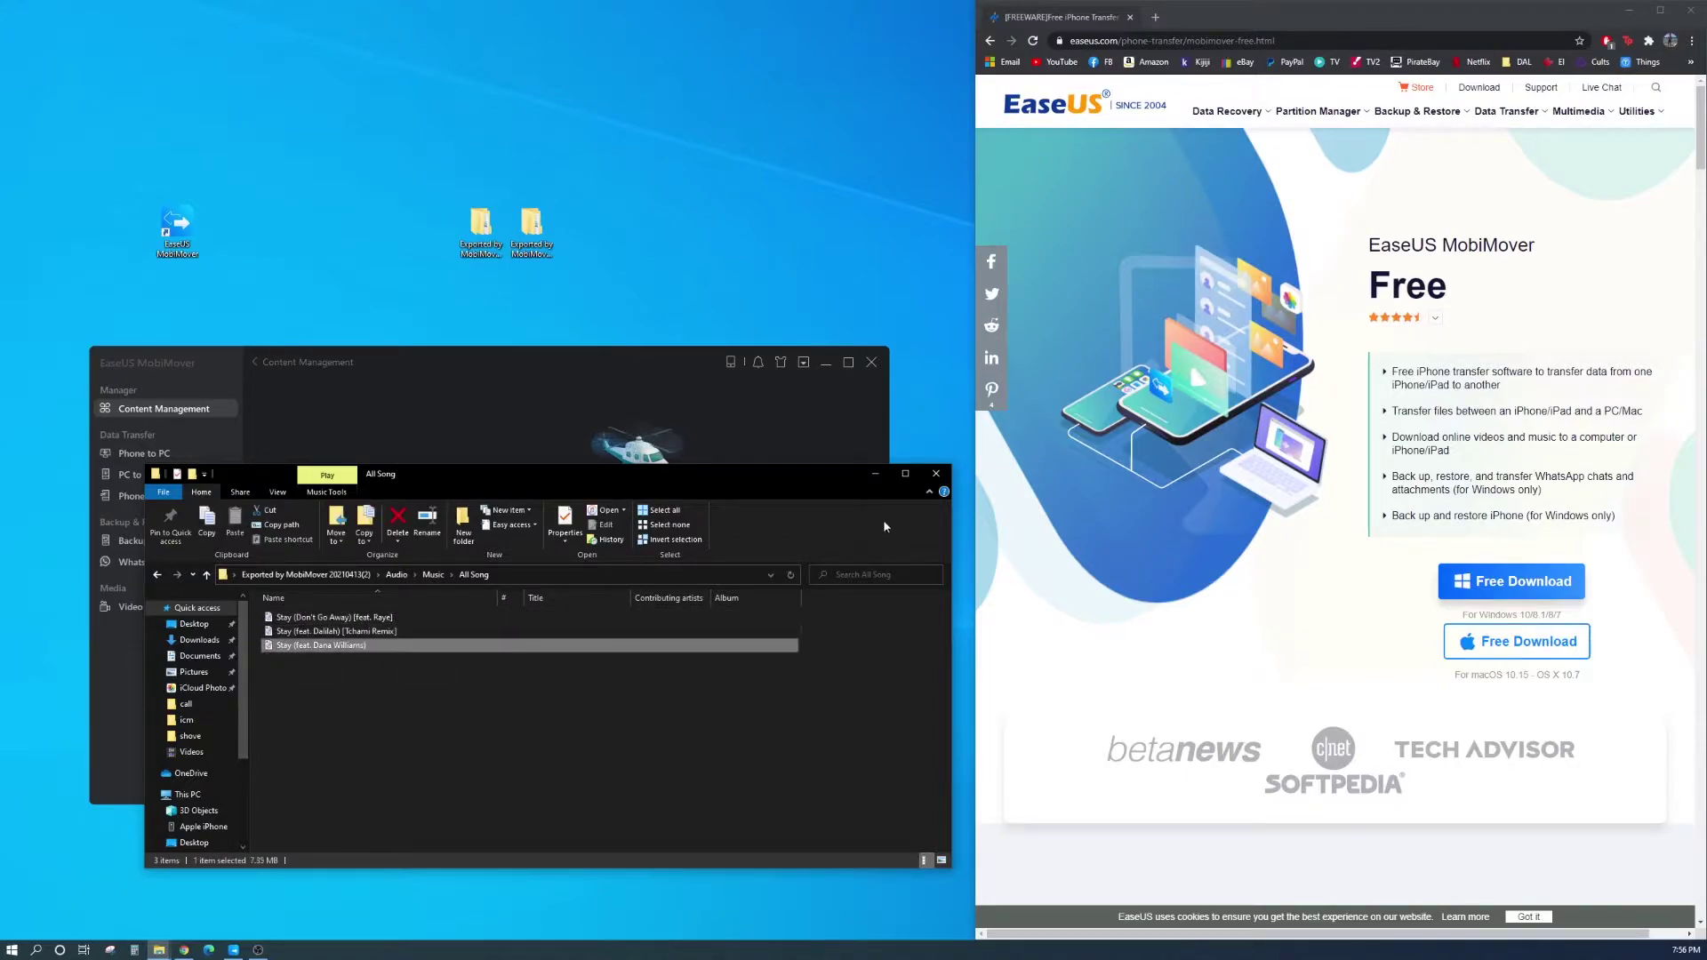
Step: Close the music folder and browse the transfer pages, ending on Phone to PC
{"action": "left_click", "coordinate": [935, 473]}
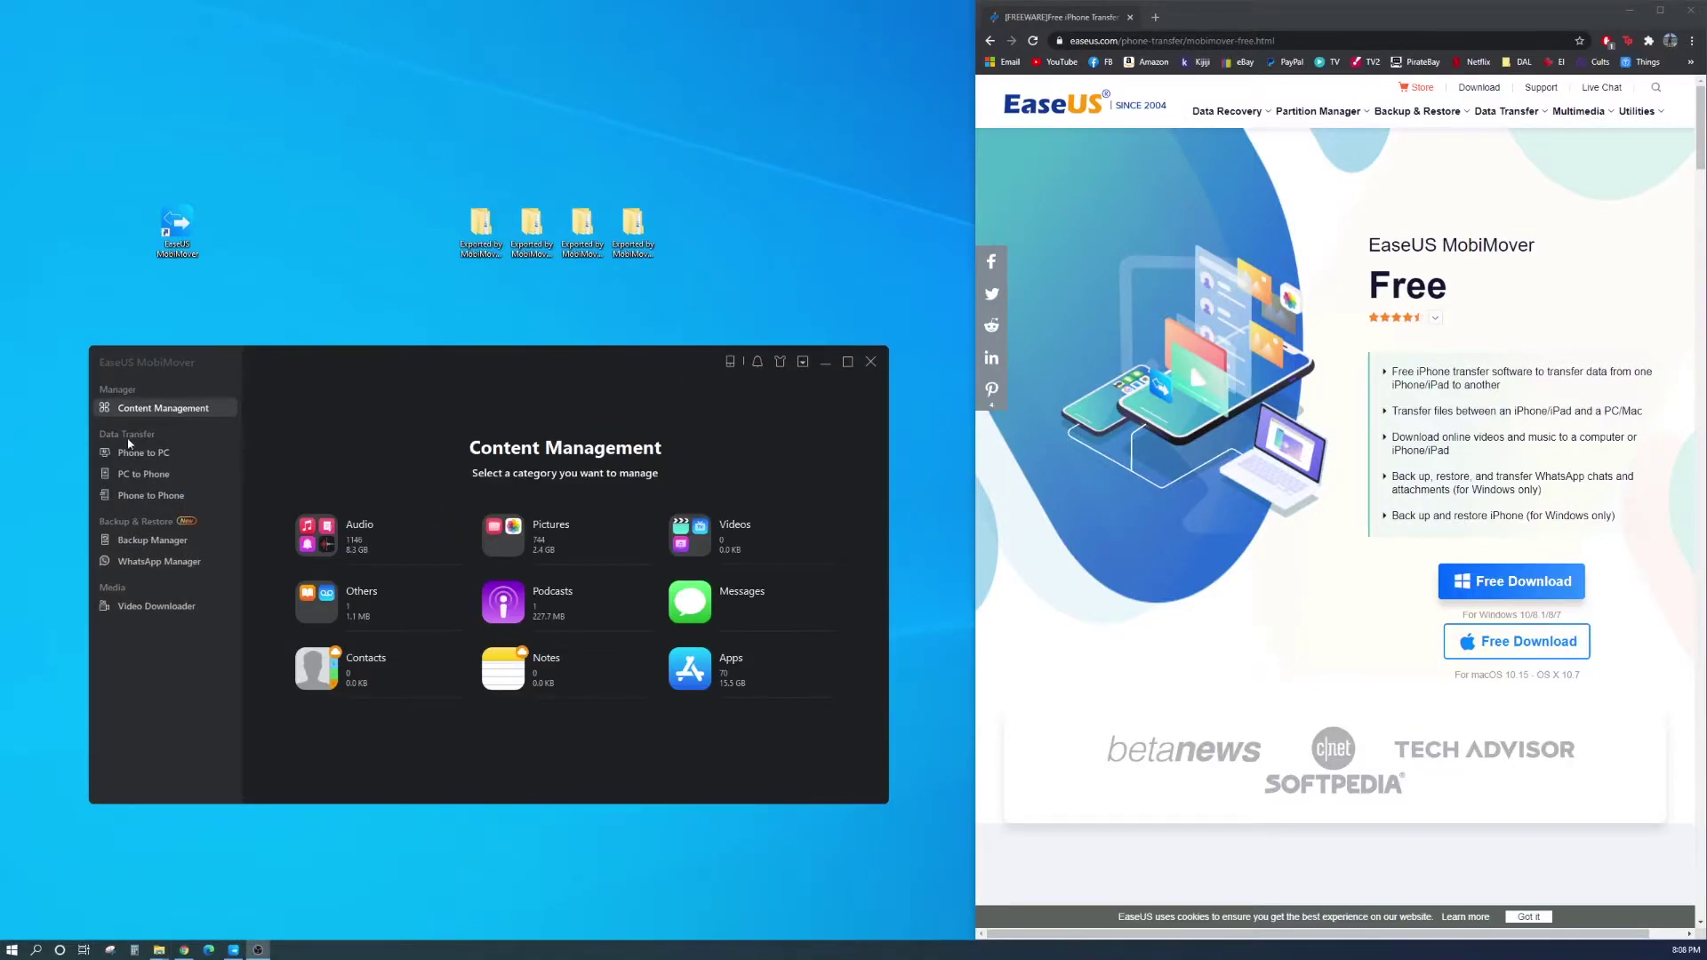
{"action": "left_click", "coordinate": [194, 462]}
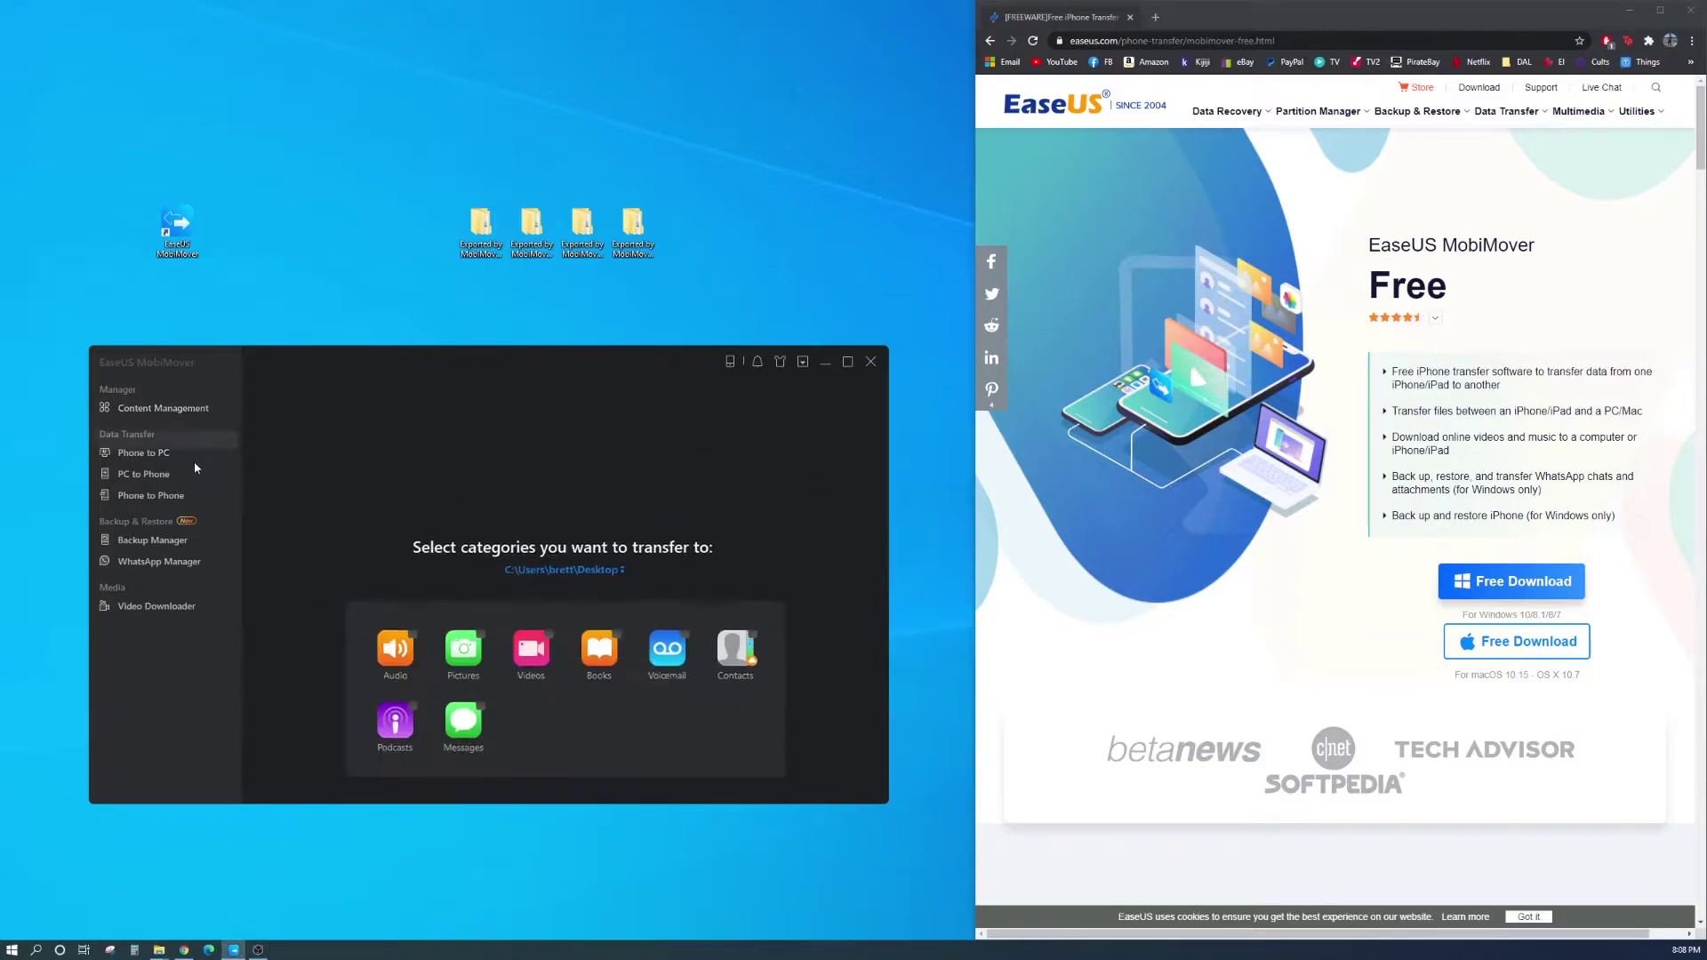
{"action": "left_click", "coordinate": [169, 474]}
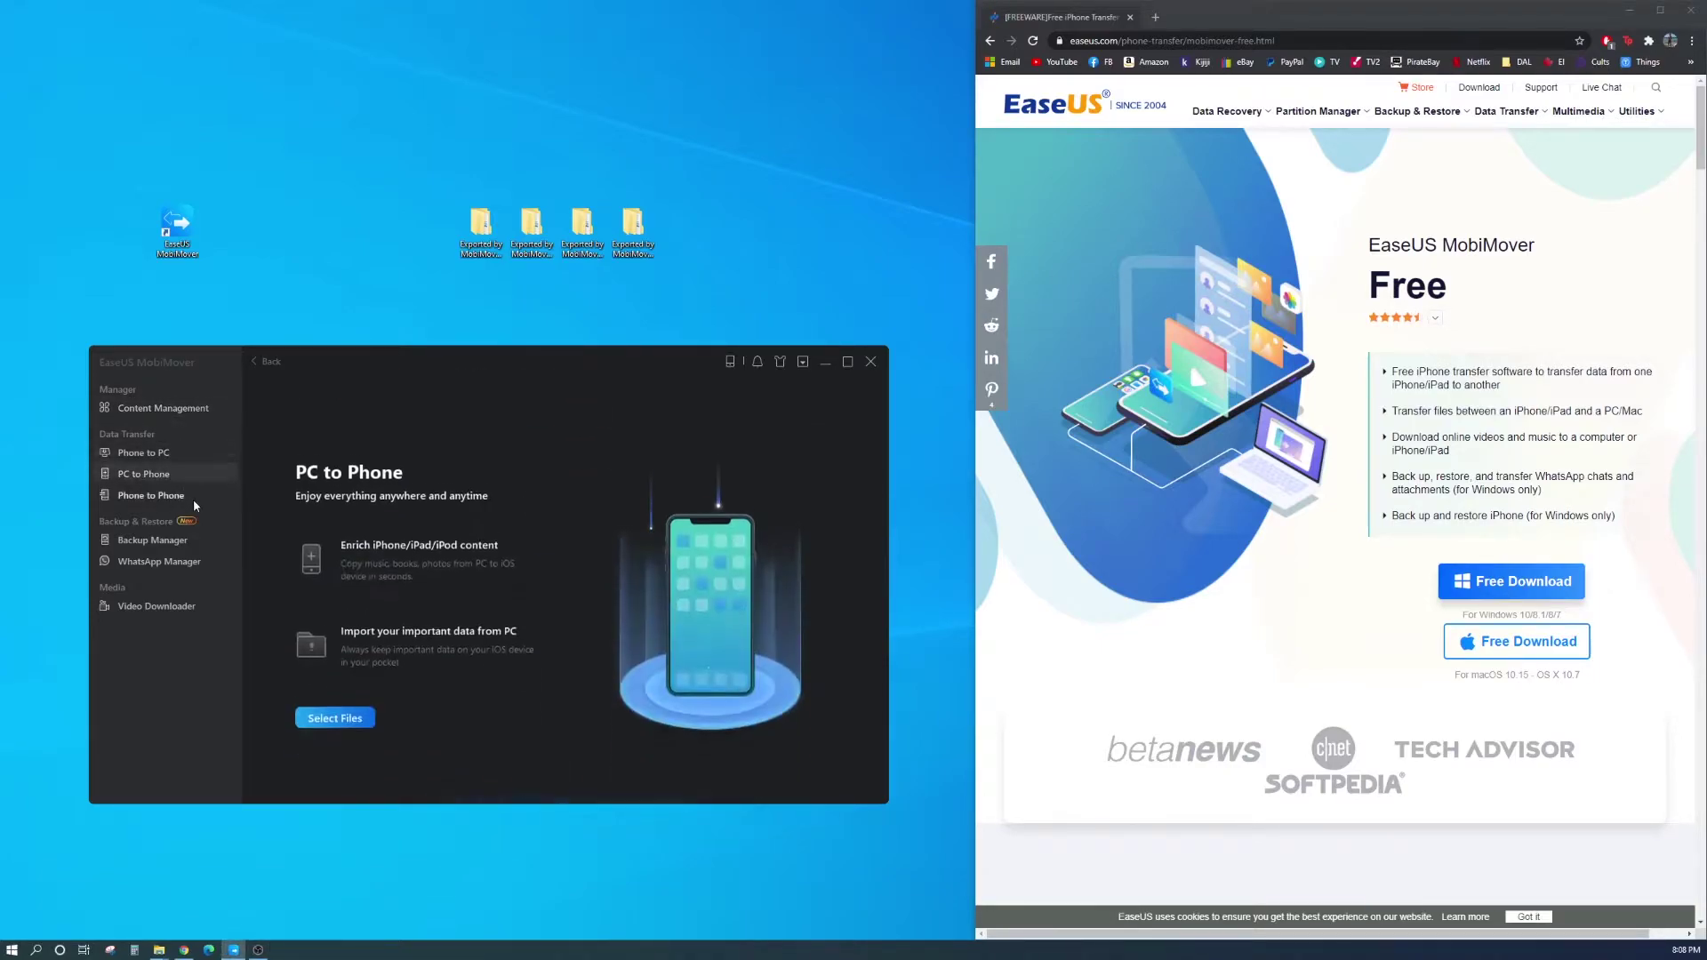
{"action": "left_click", "coordinate": [170, 497]}
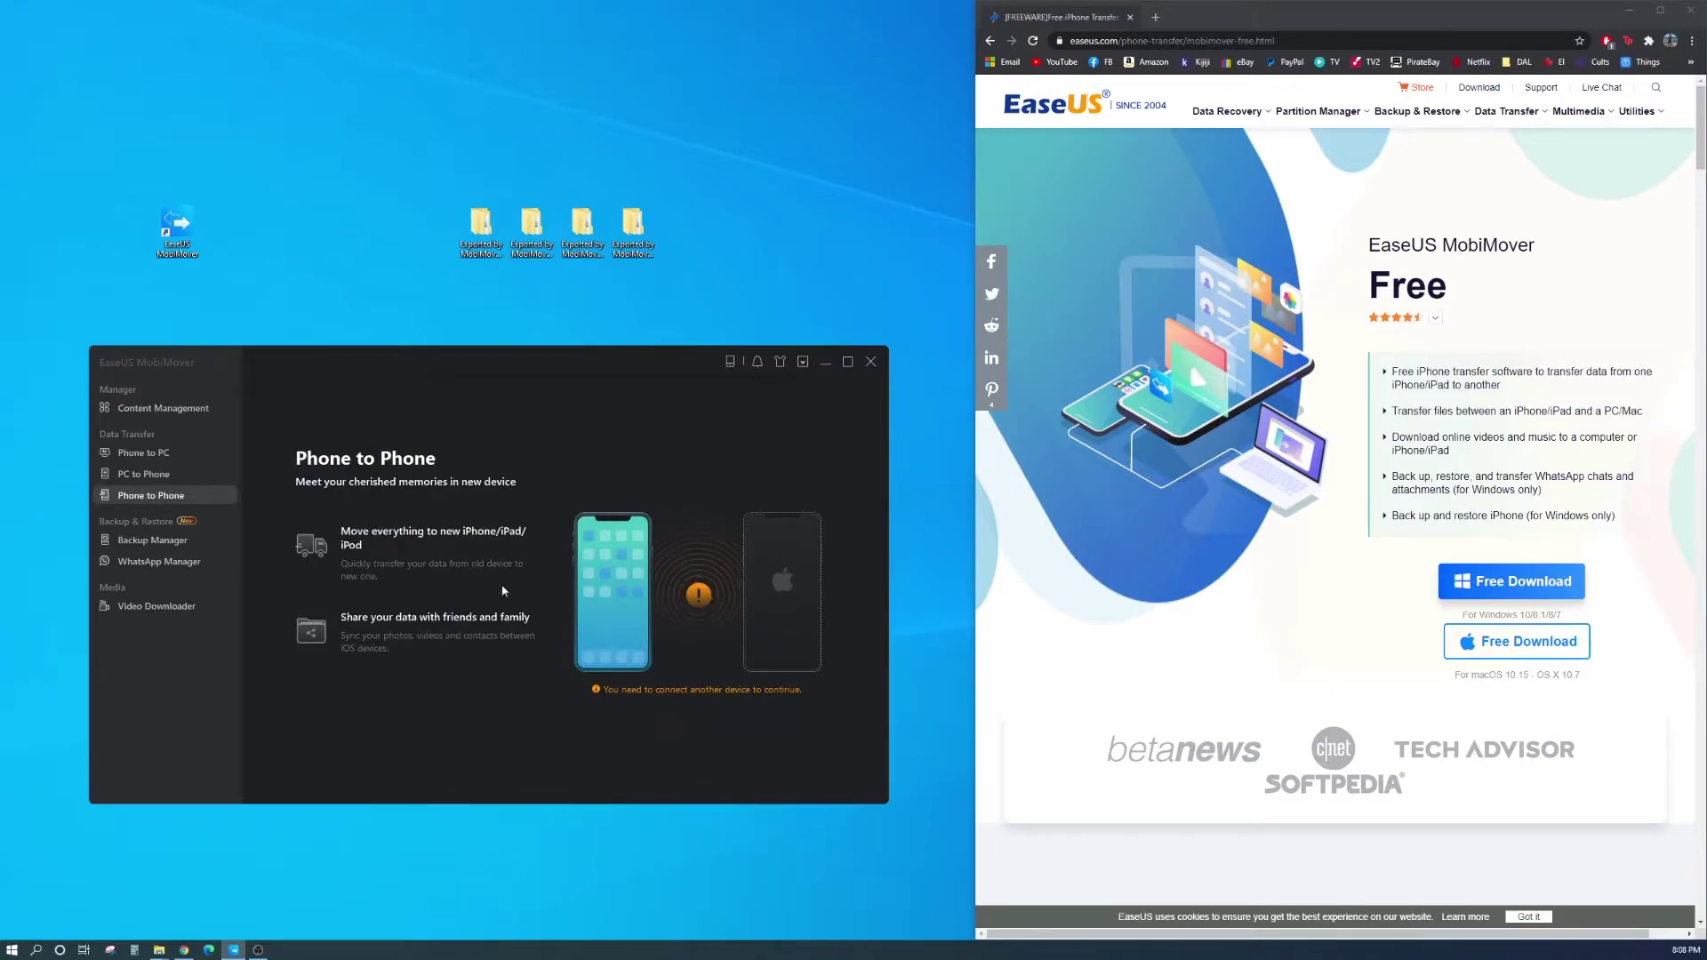
{"action": "left_click", "coordinate": [167, 455]}
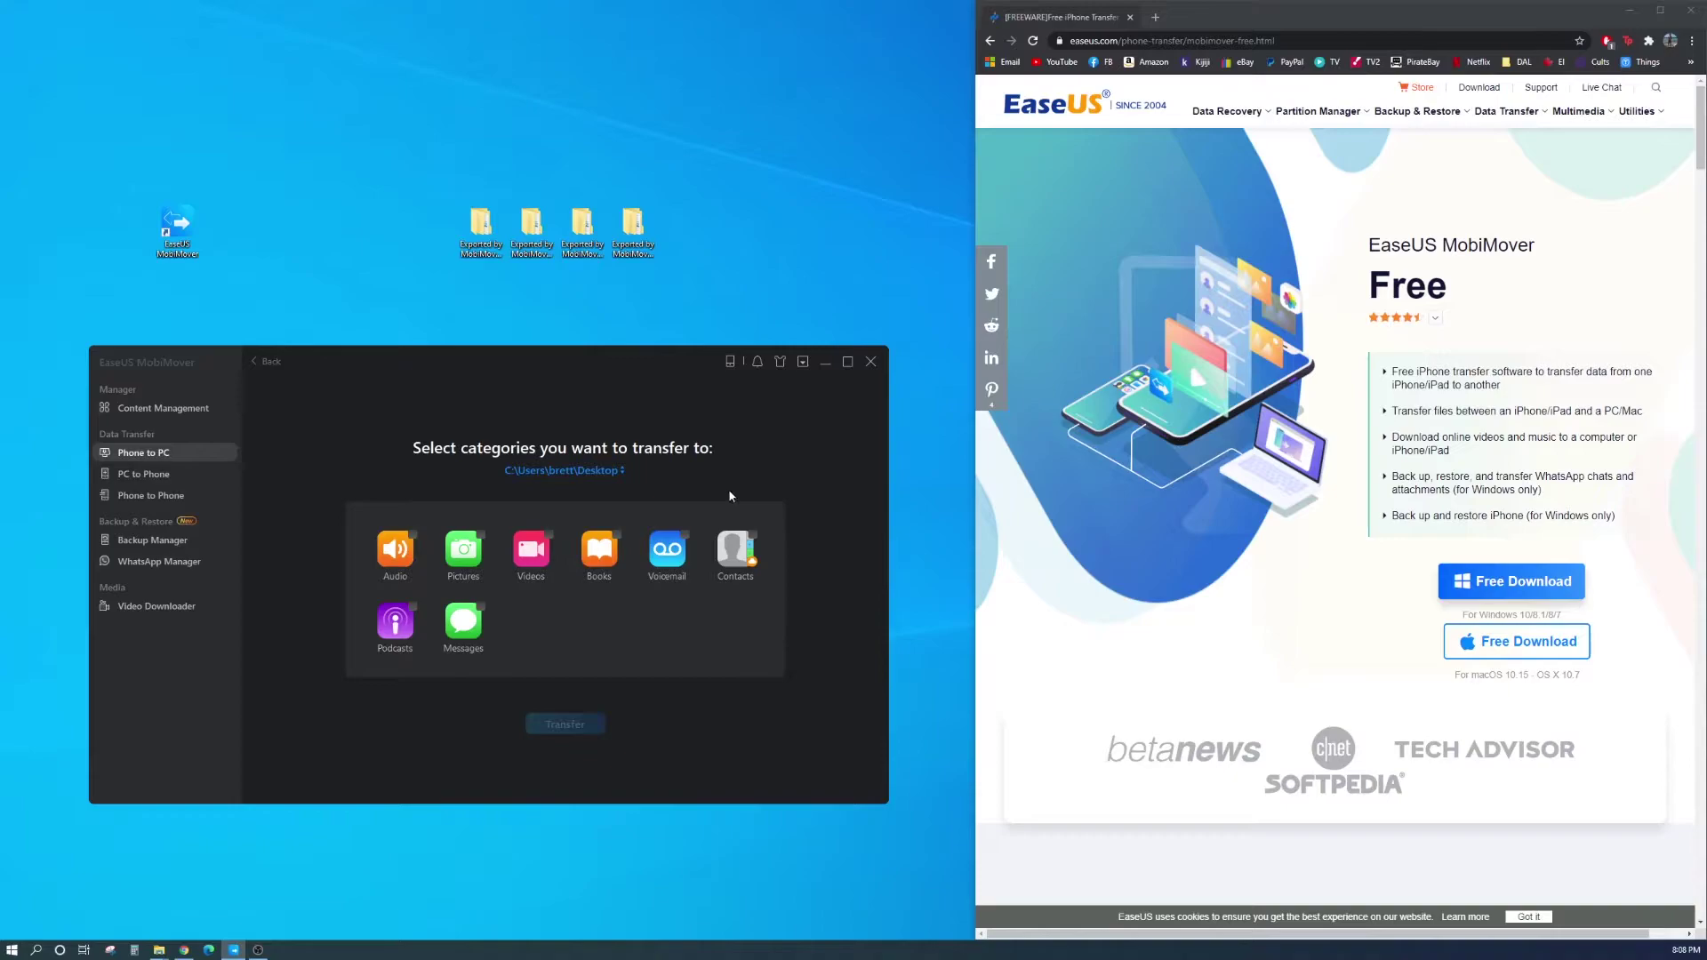
Step: Leave only Pictures selected, excluding Audio and Contacts, and start the transfer
{"action": "left_click", "coordinate": [397, 550]}
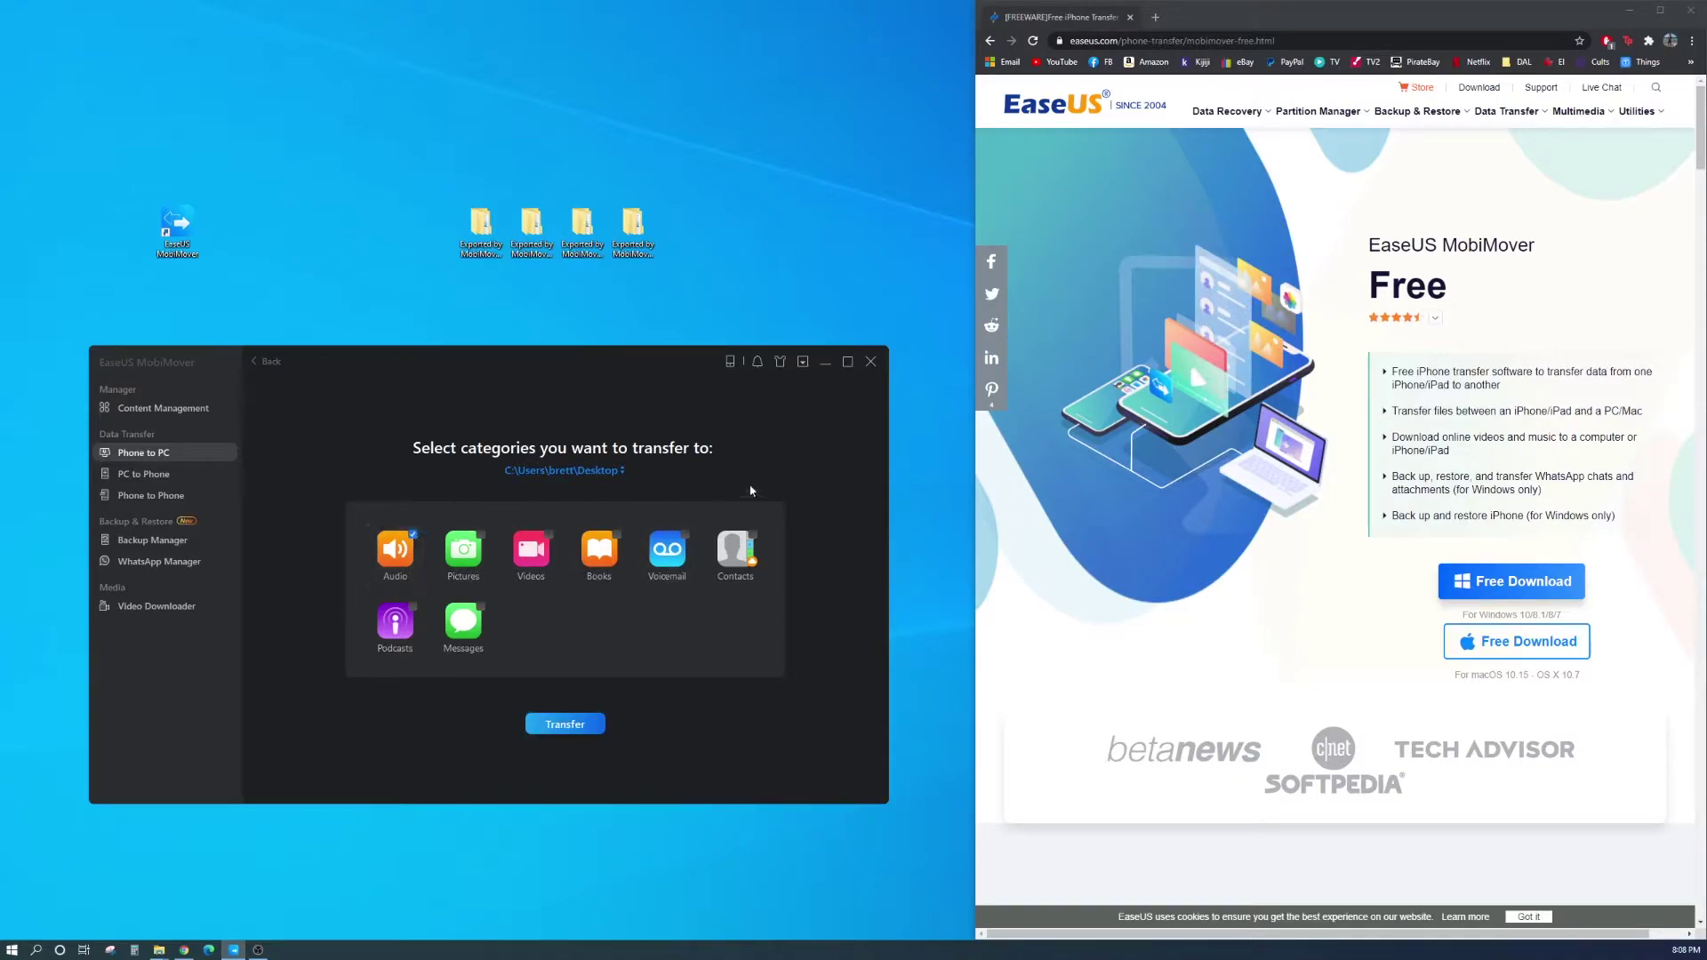
{"action": "left_click", "coordinate": [463, 550]}
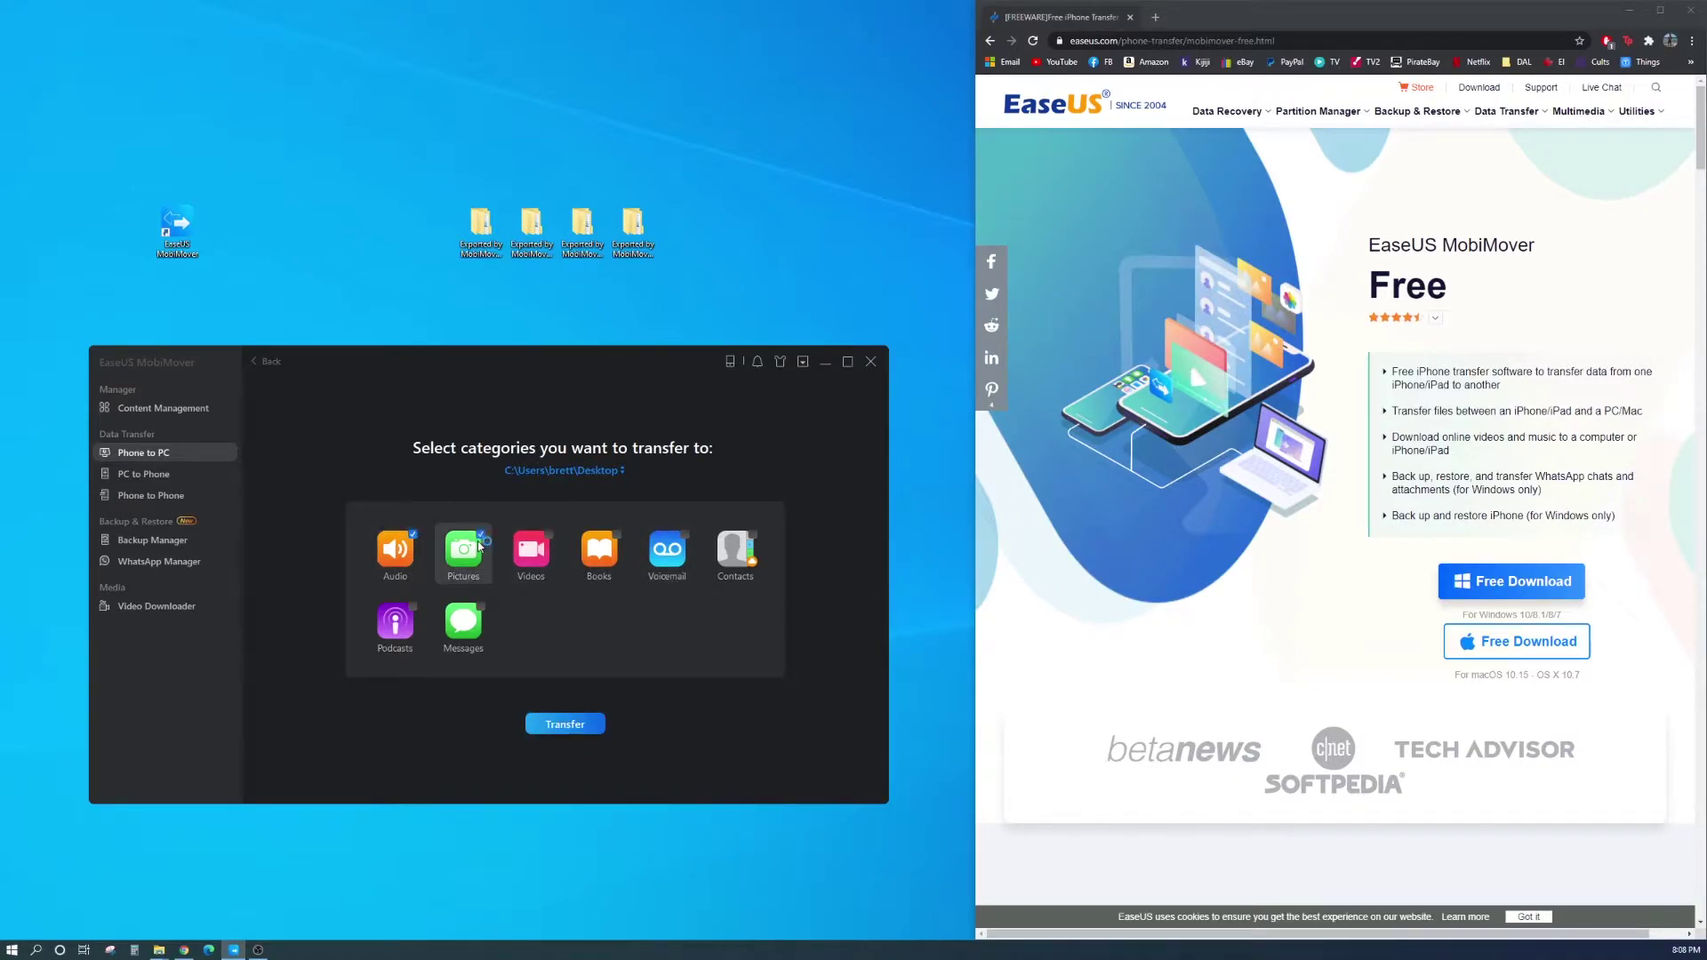
{"action": "left_click", "coordinate": [754, 542]}
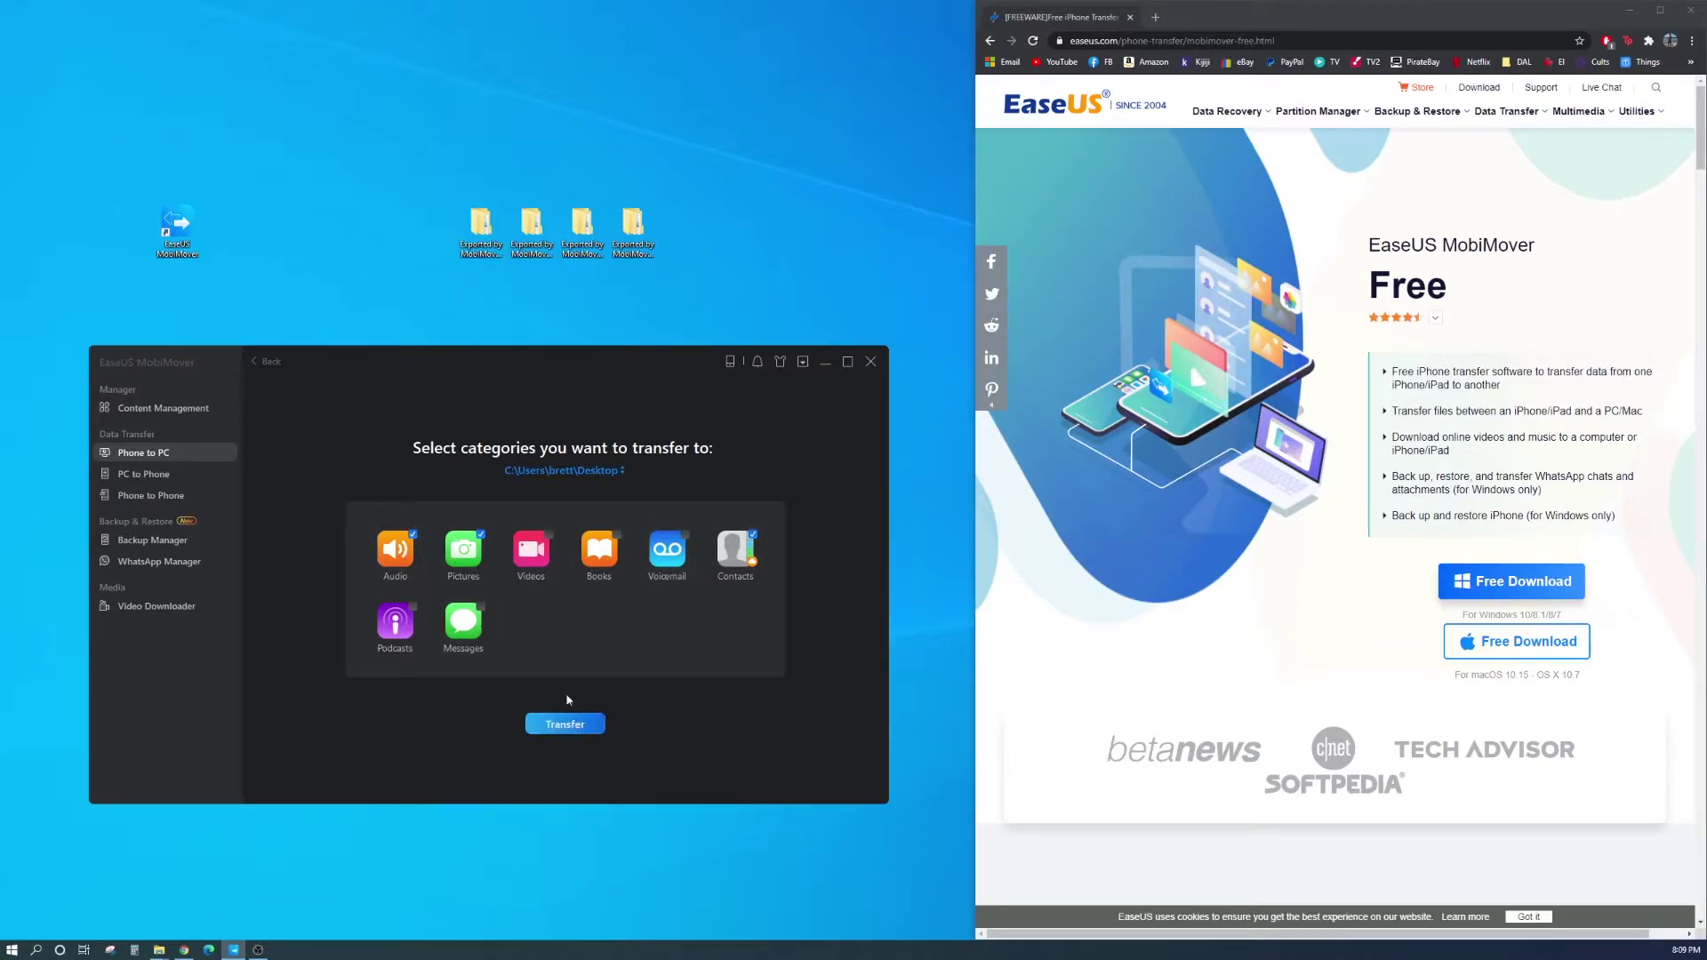
{"action": "left_click", "coordinate": [734, 549]}
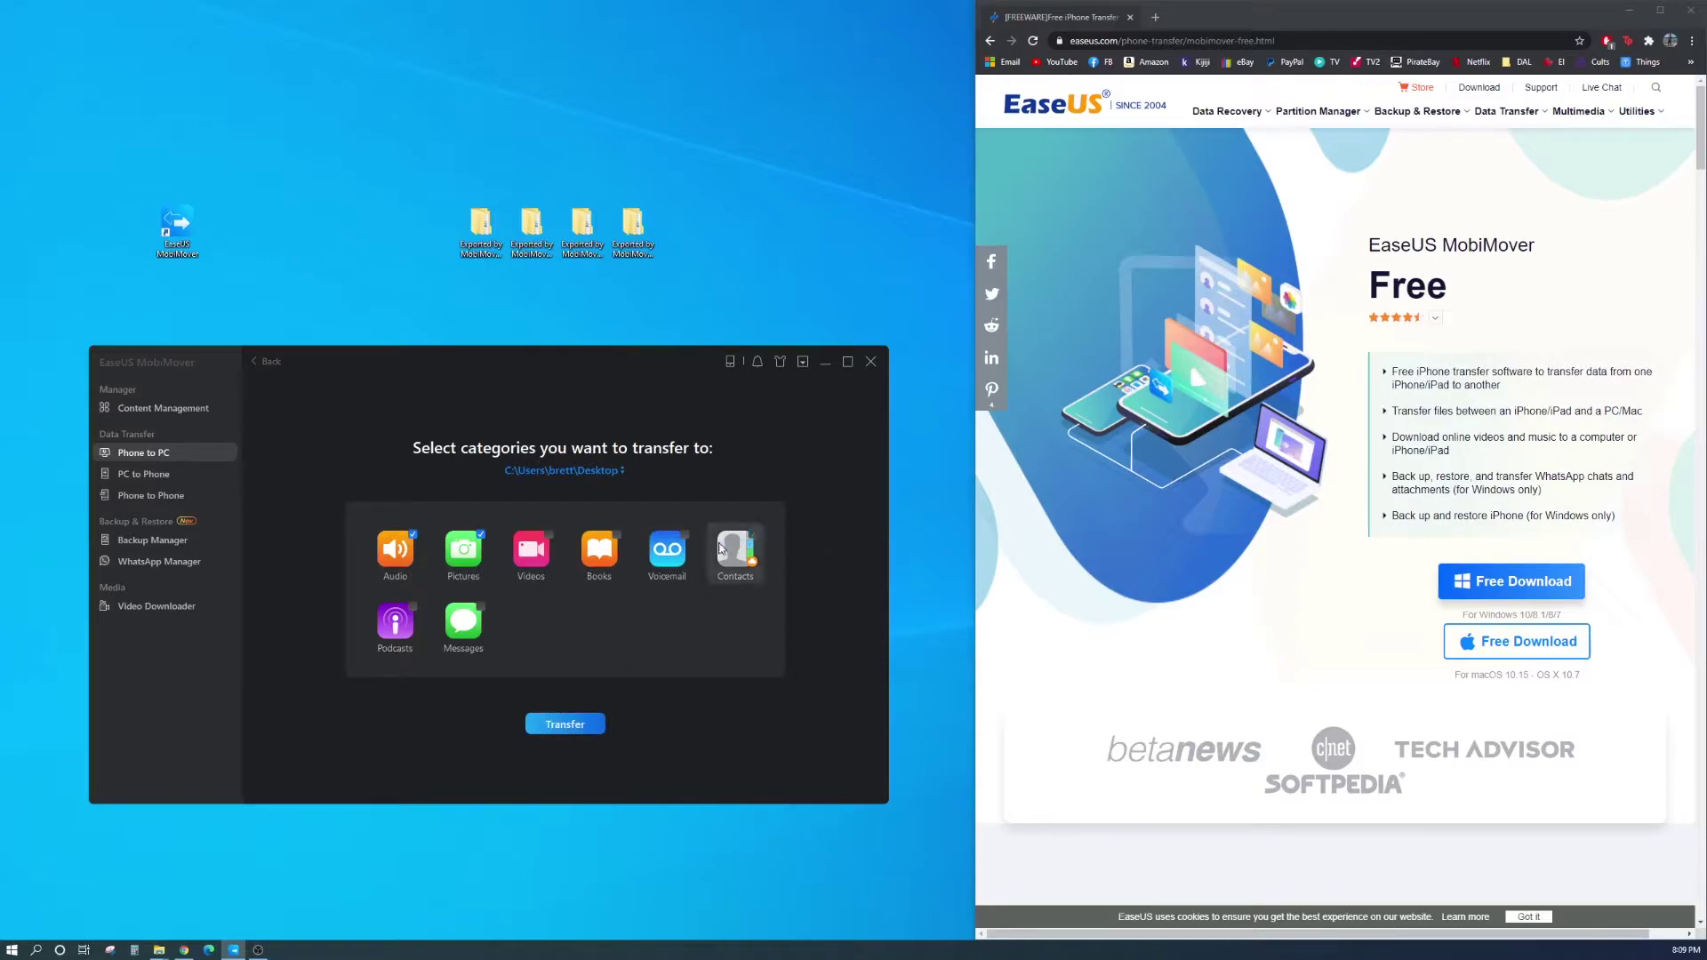
{"action": "left_click", "coordinate": [416, 546]}
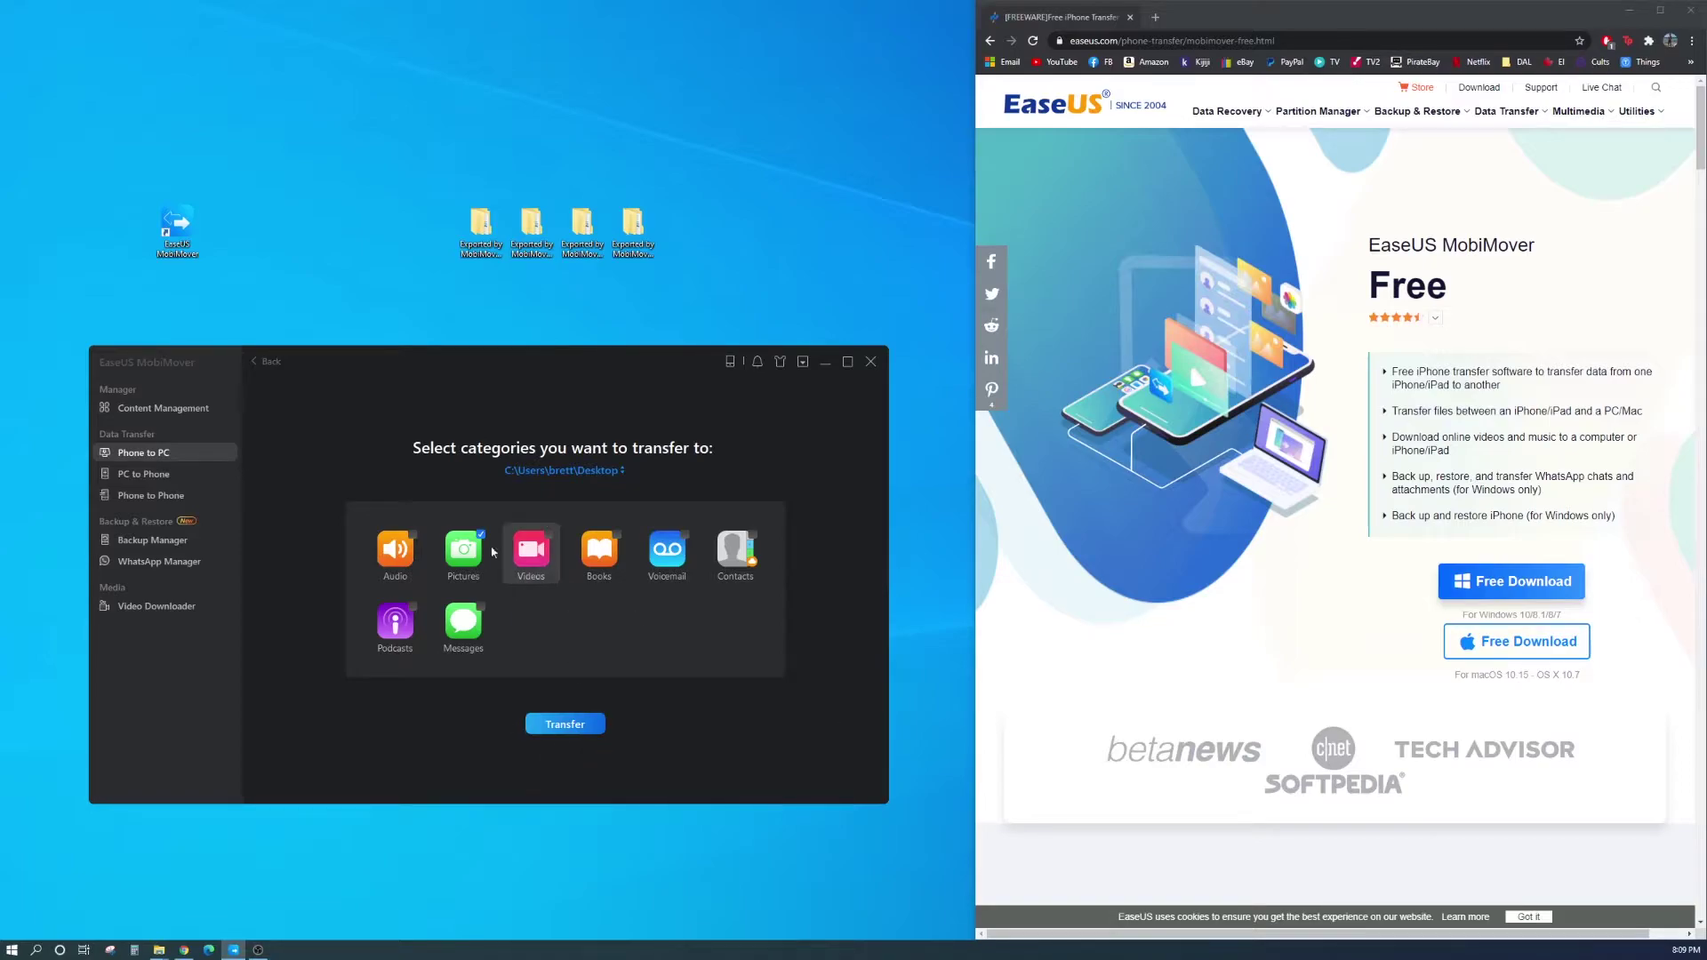
{"action": "left_click", "coordinate": [568, 727]}
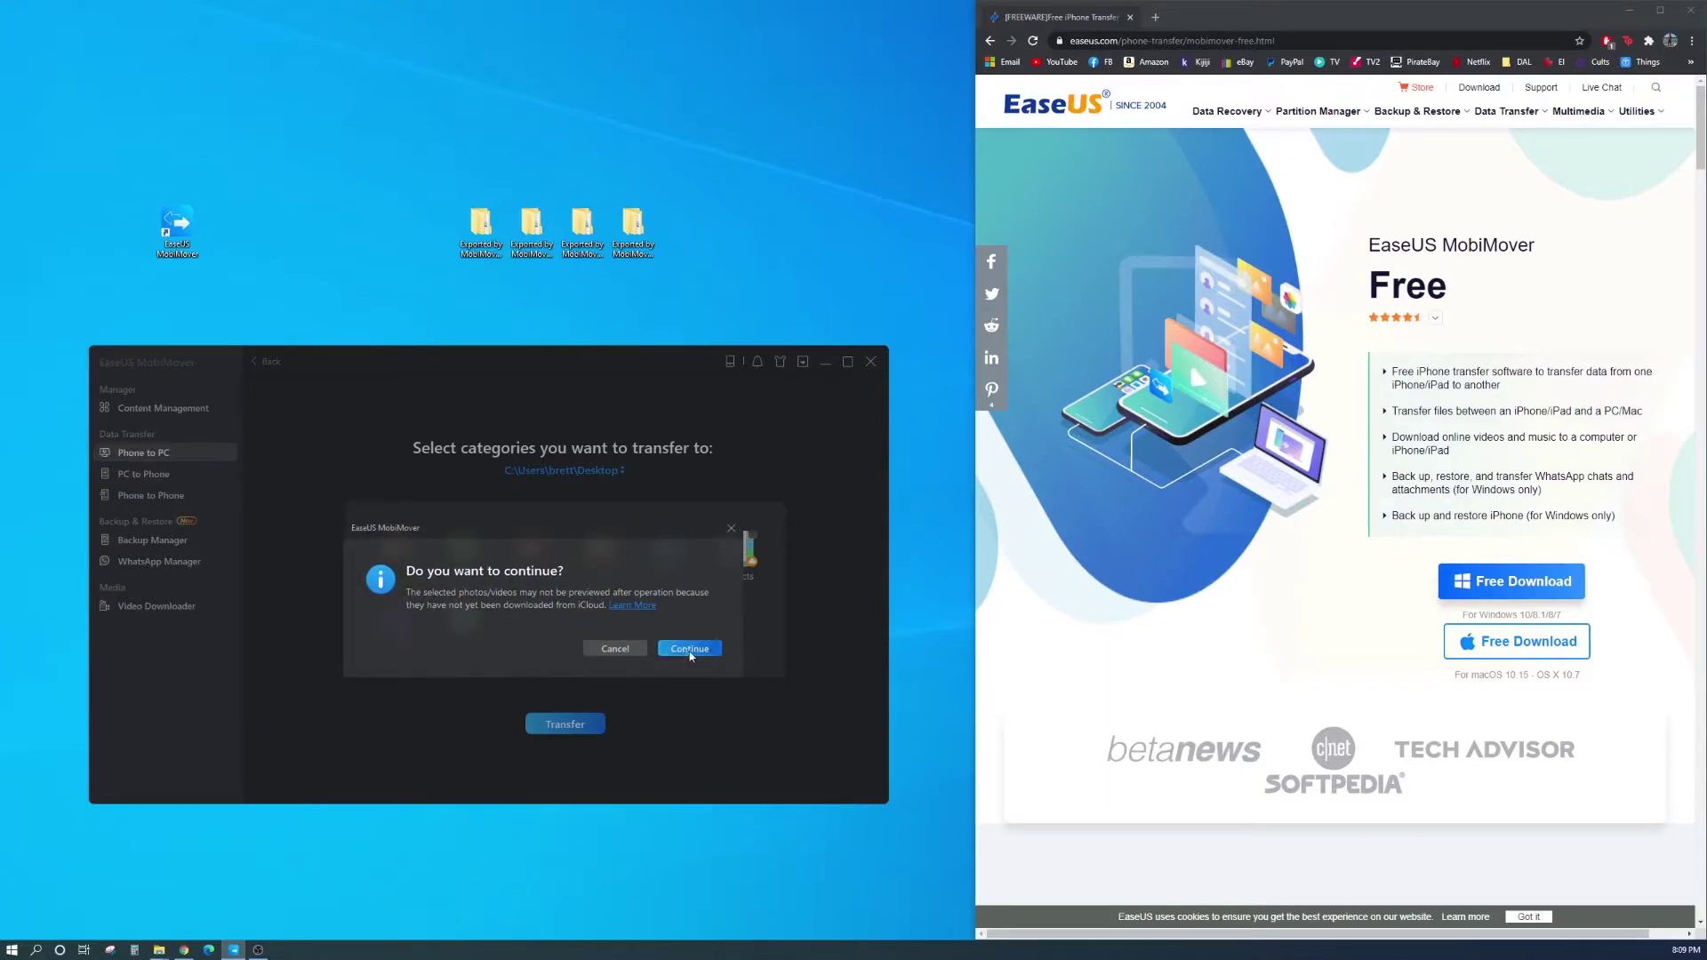
Step: Continue past the iCloud warning, then cancel the picture transfer after 57 items
{"action": "left_click", "coordinate": [690, 650]}
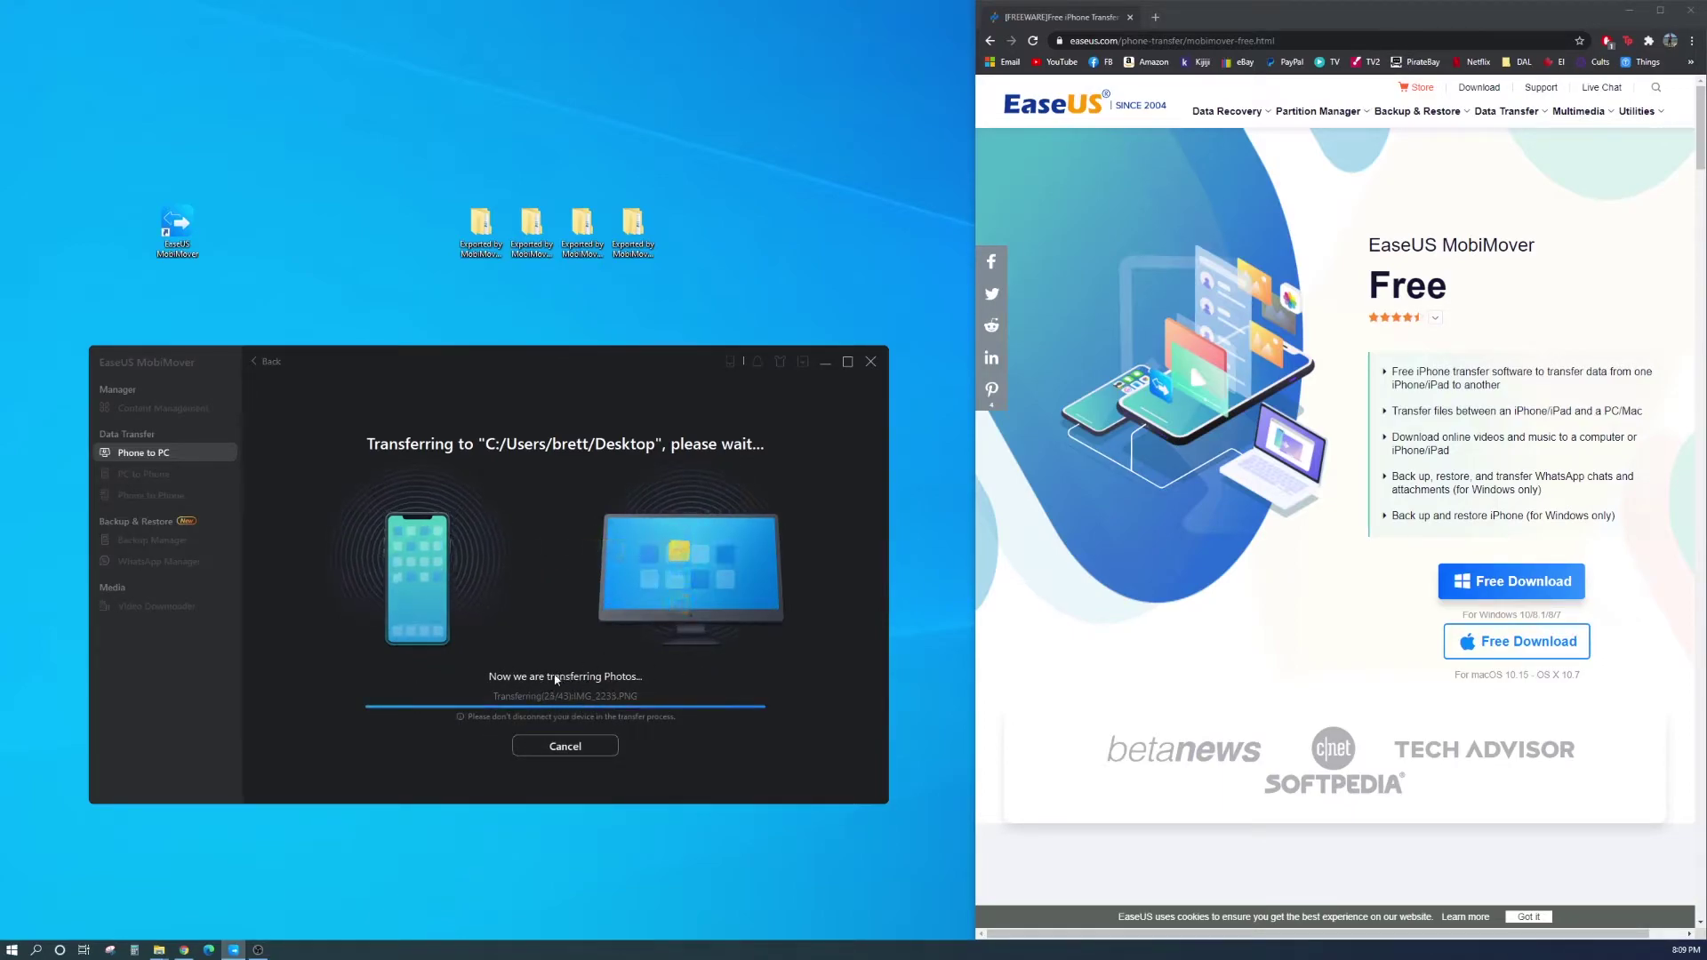
{"action": "left_click", "coordinate": [554, 747]}
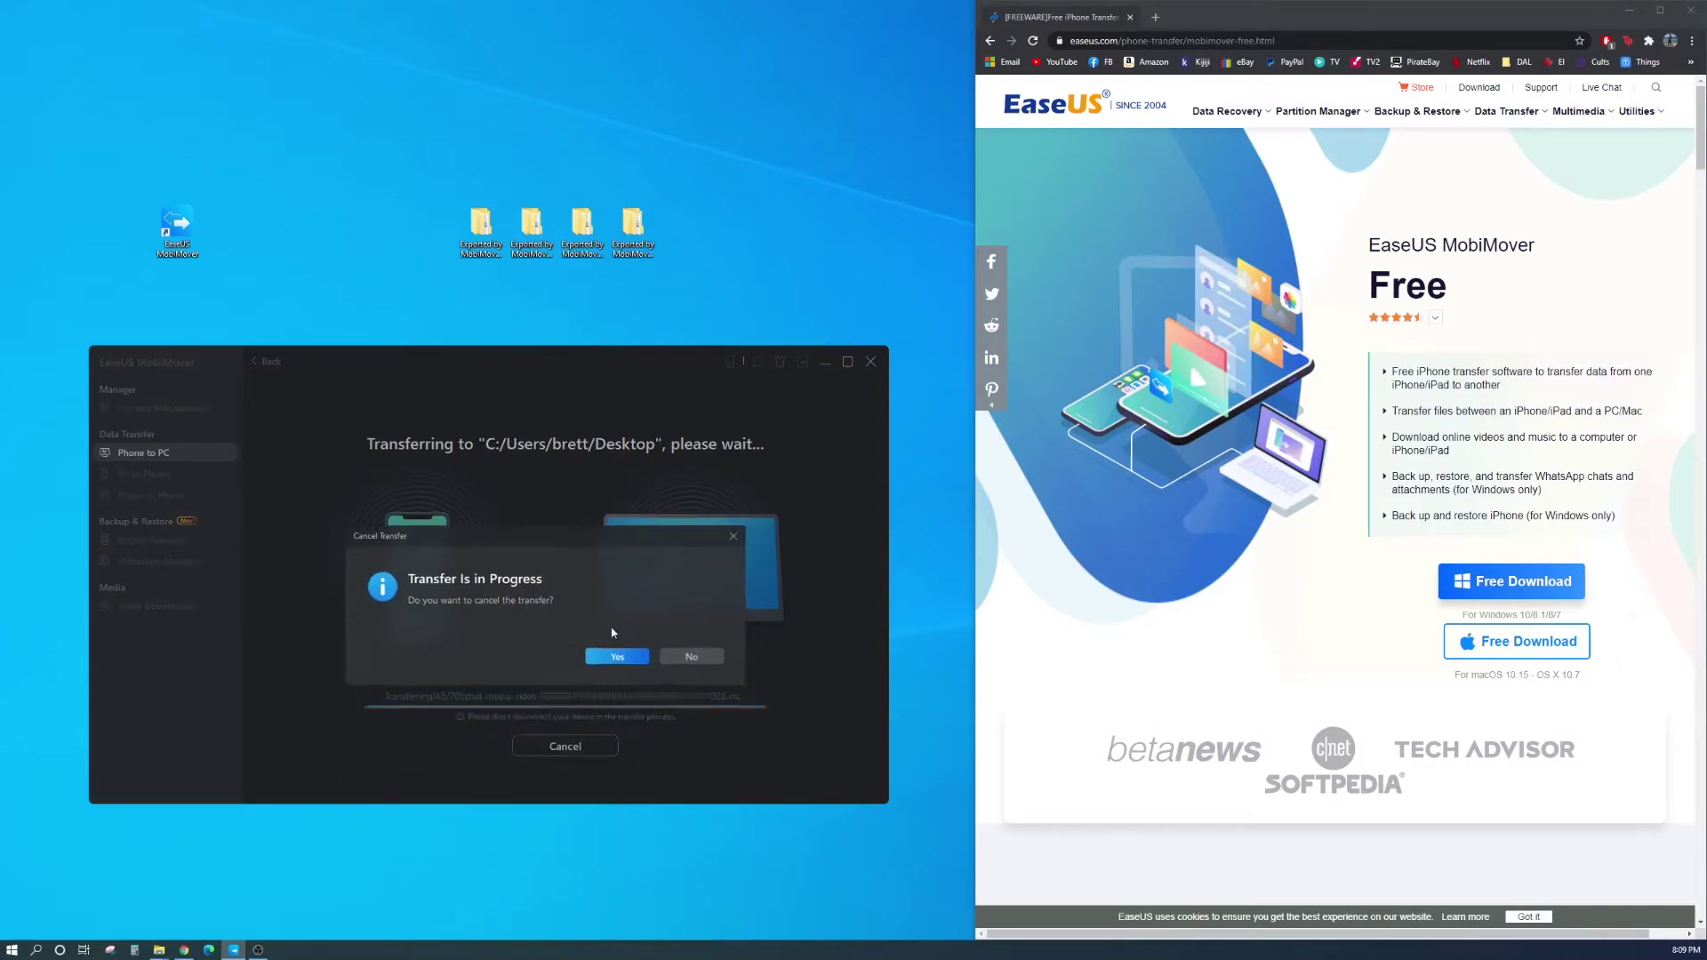
{"action": "left_click", "coordinate": [622, 657]}
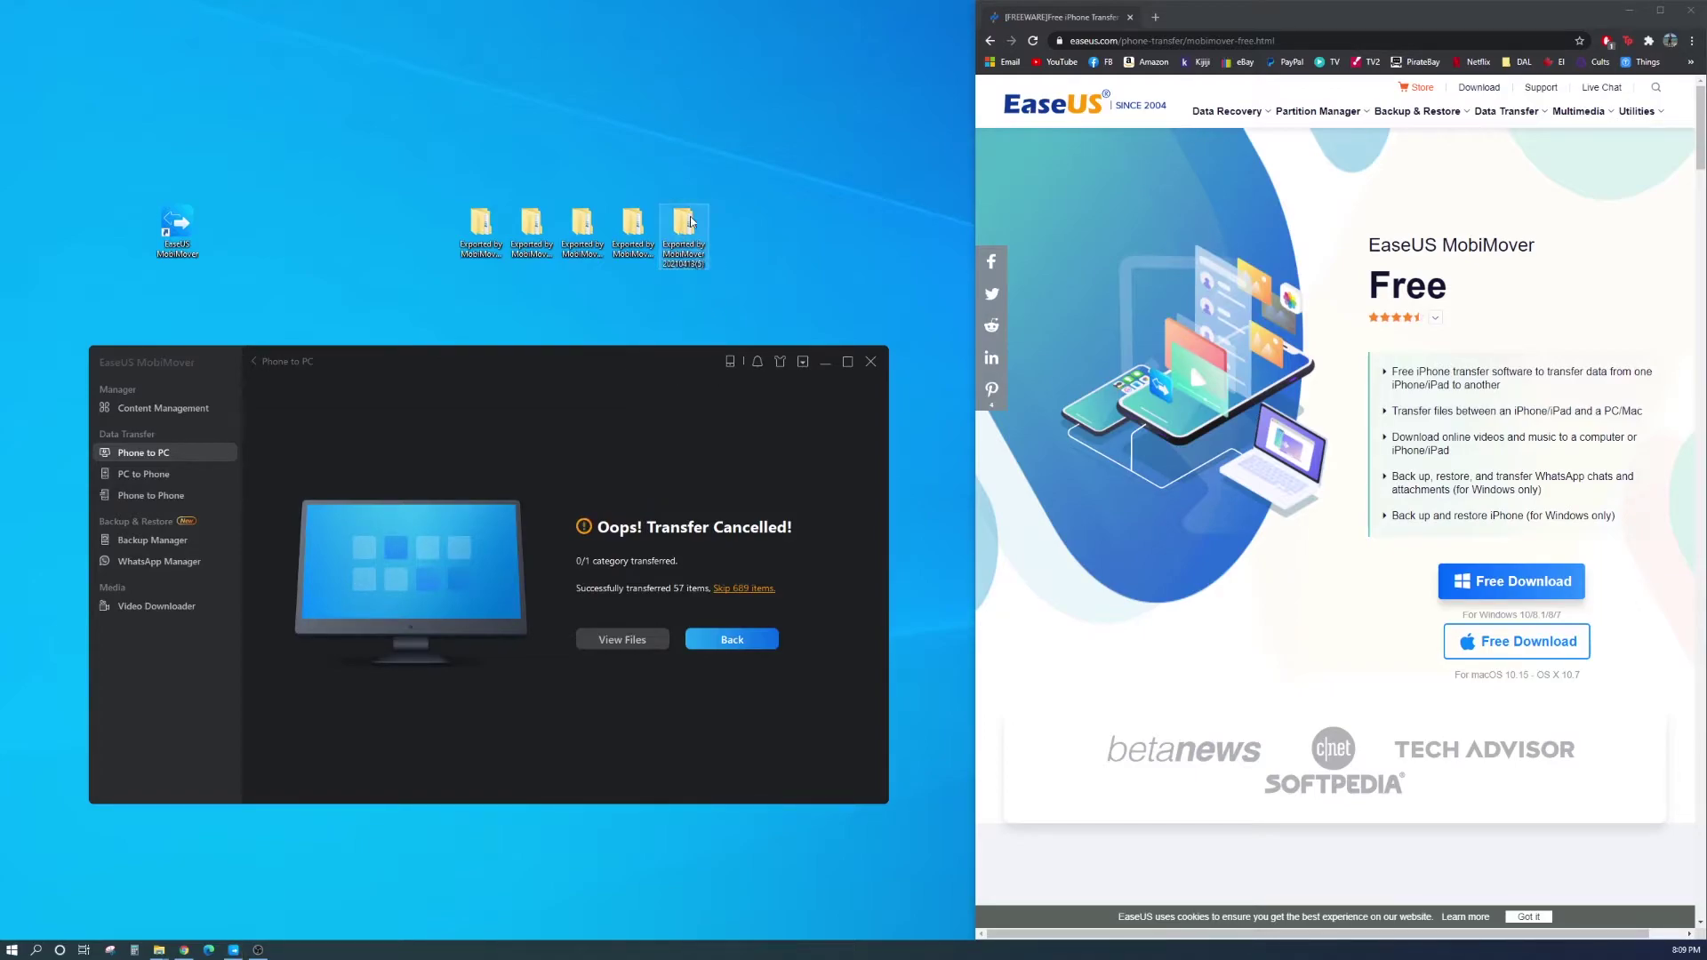
Step: Open the exported Picture > Album > Snapchat folder and view IMG_0703.JPG
{"action": "double_click", "coordinate": [691, 221]}
{"action": "double_click", "coordinate": [276, 469]}
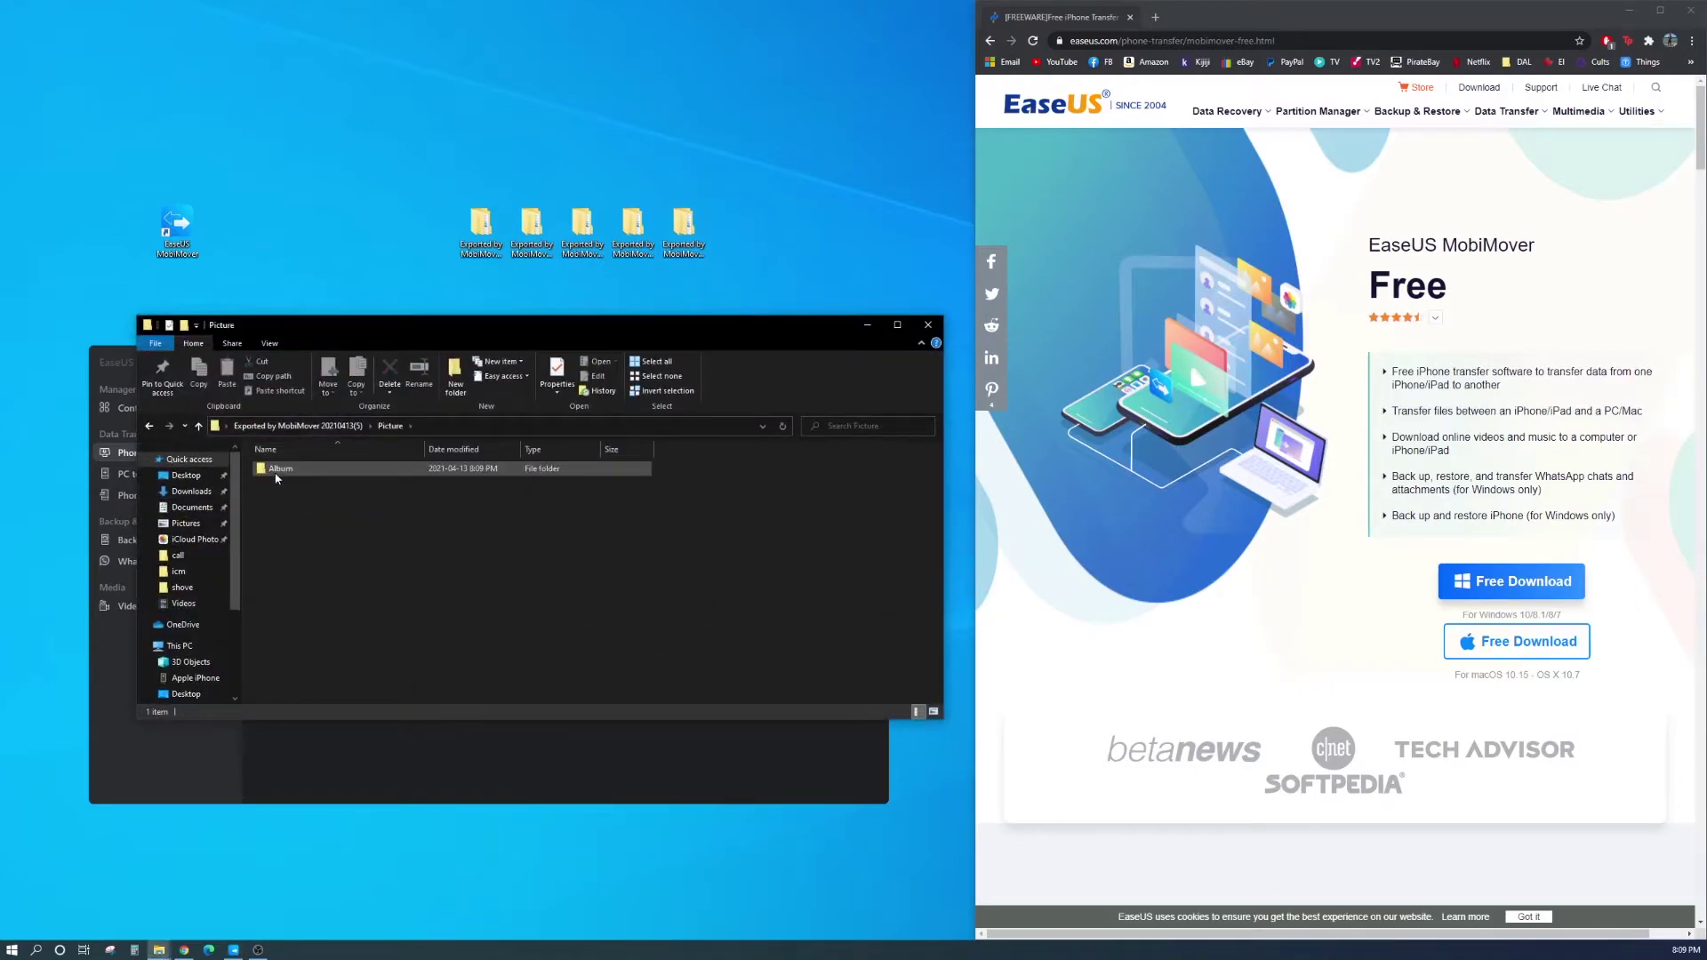
{"action": "double_click", "coordinate": [312, 472]}
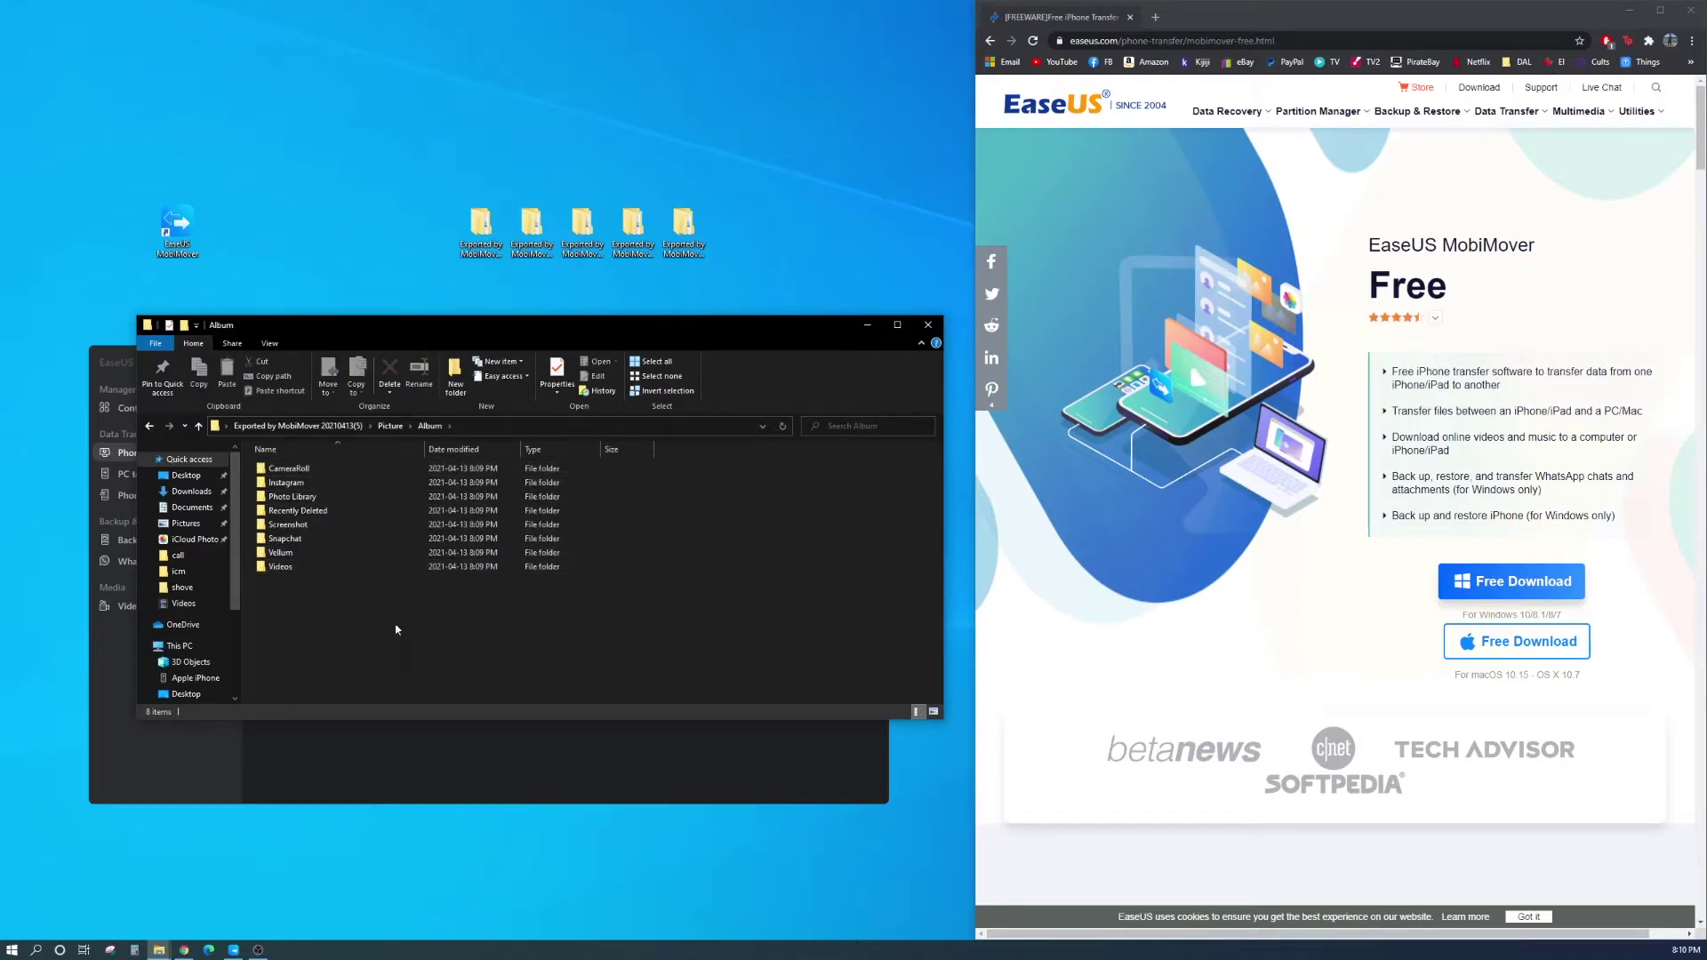
{"action": "double_click", "coordinate": [316, 540]}
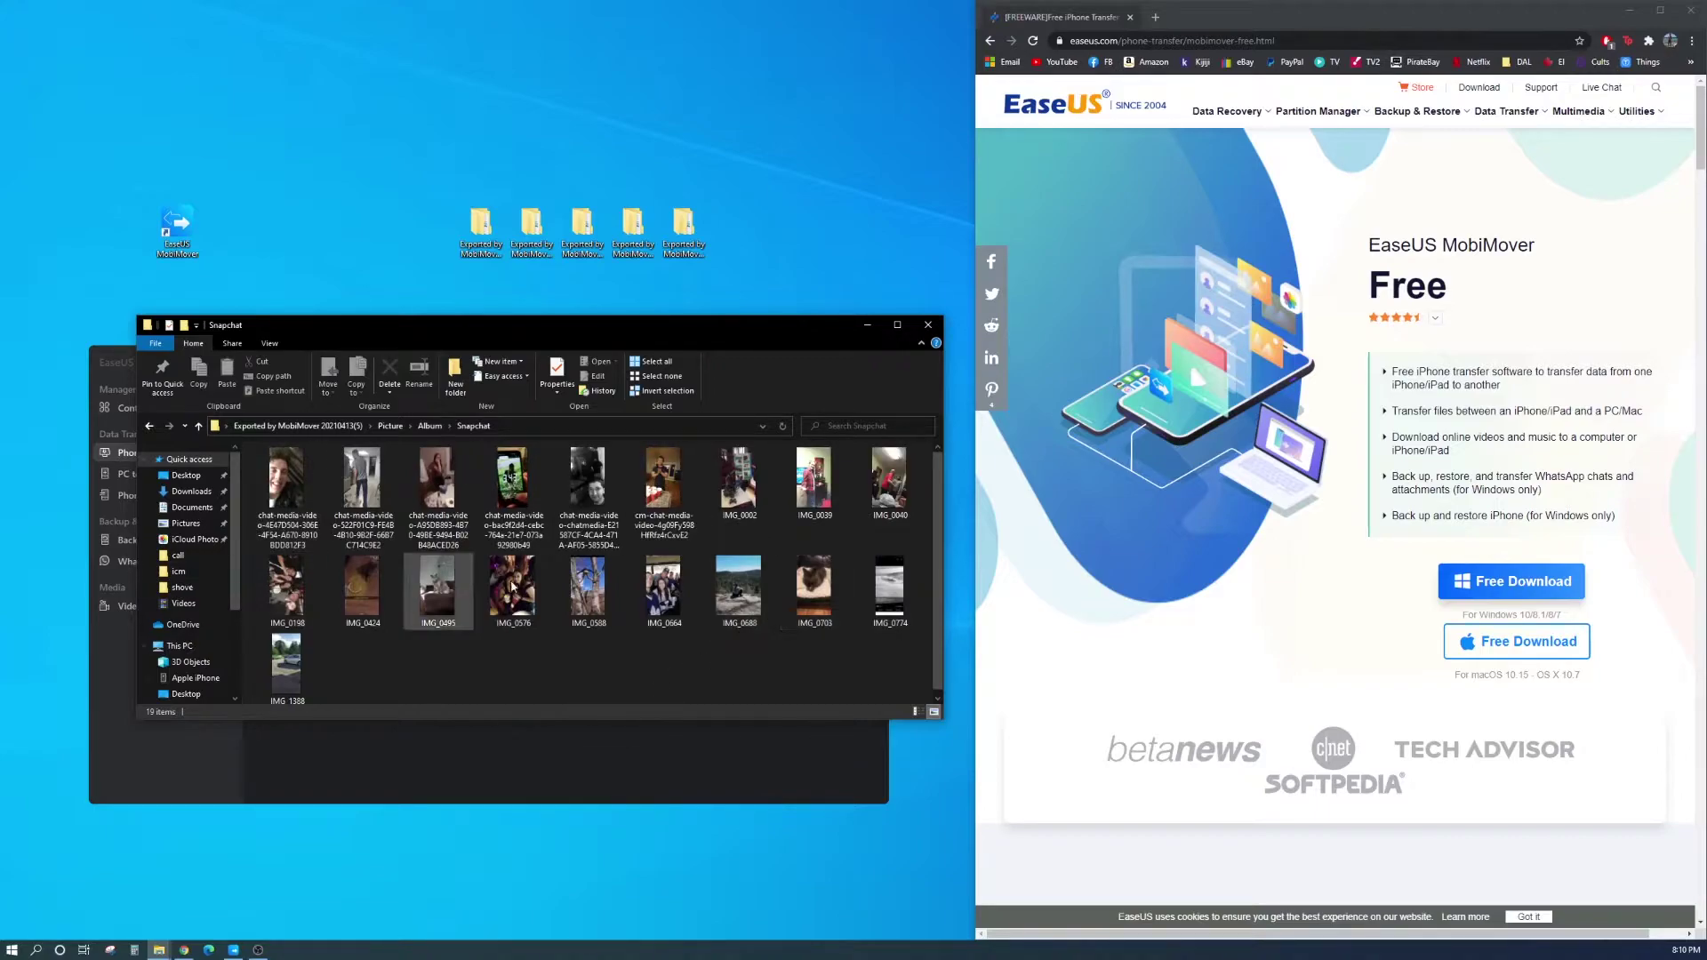
{"action": "double_click", "coordinate": [821, 594]}
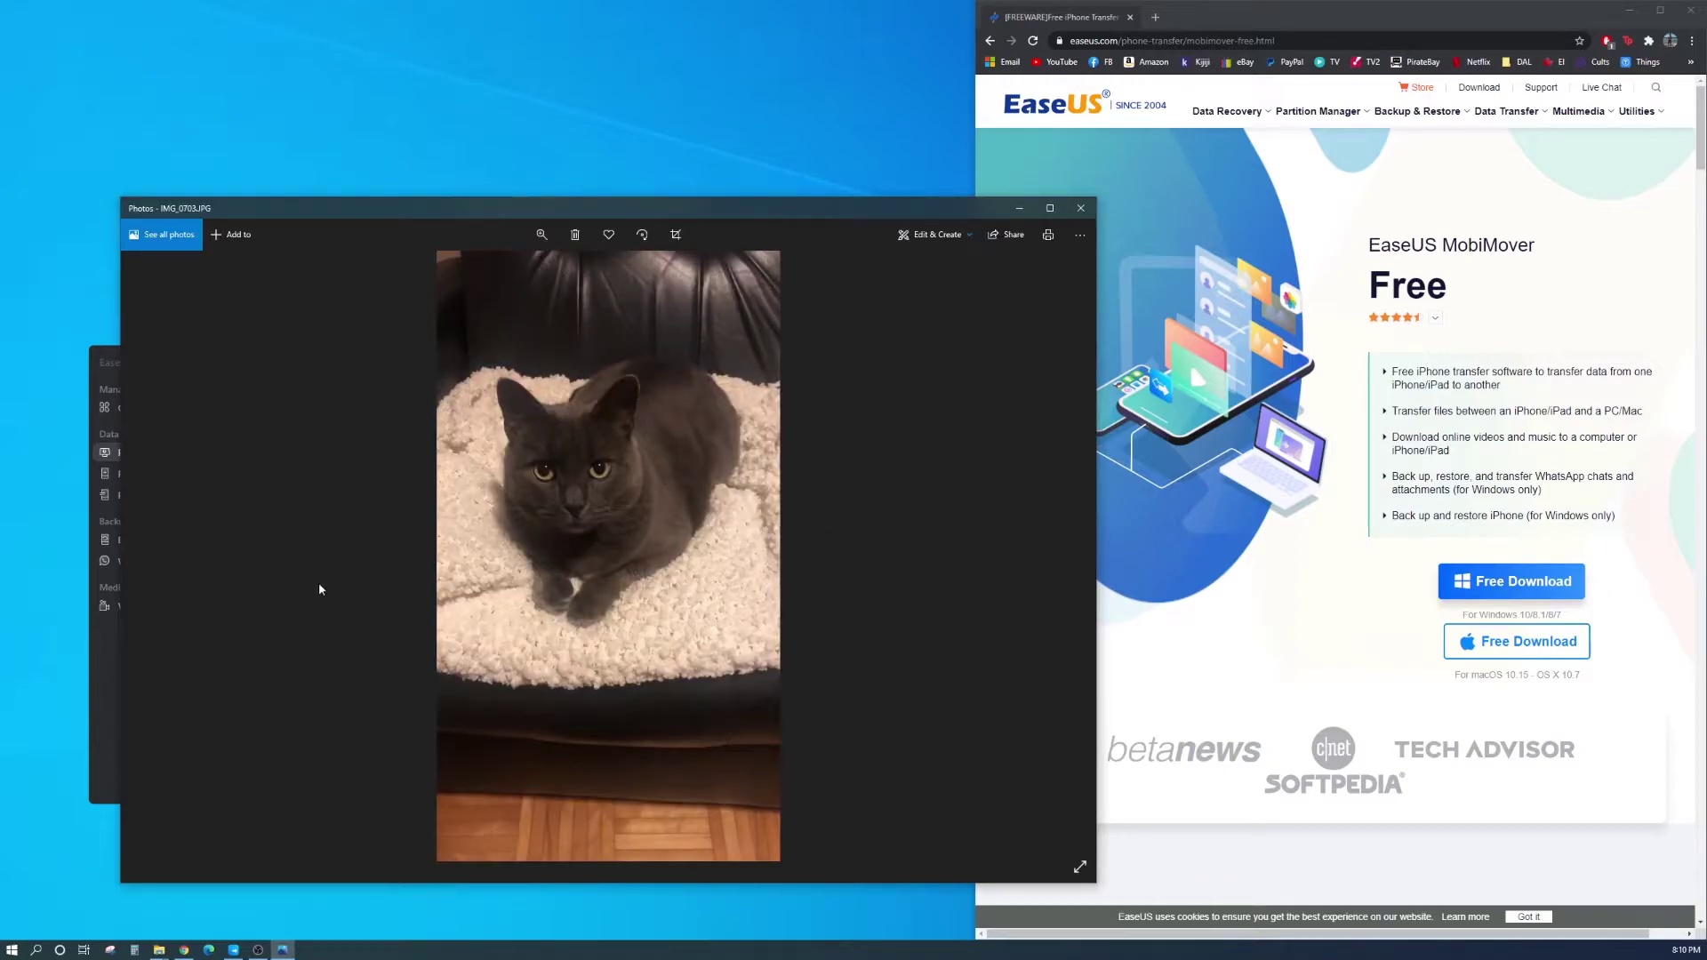
Step: Move the Photos window showing the grey cat picture IMG_0703.JPG aside
{"action": "left_click_drag", "start_coordinate": [661, 210], "coordinate": [605, 188]}
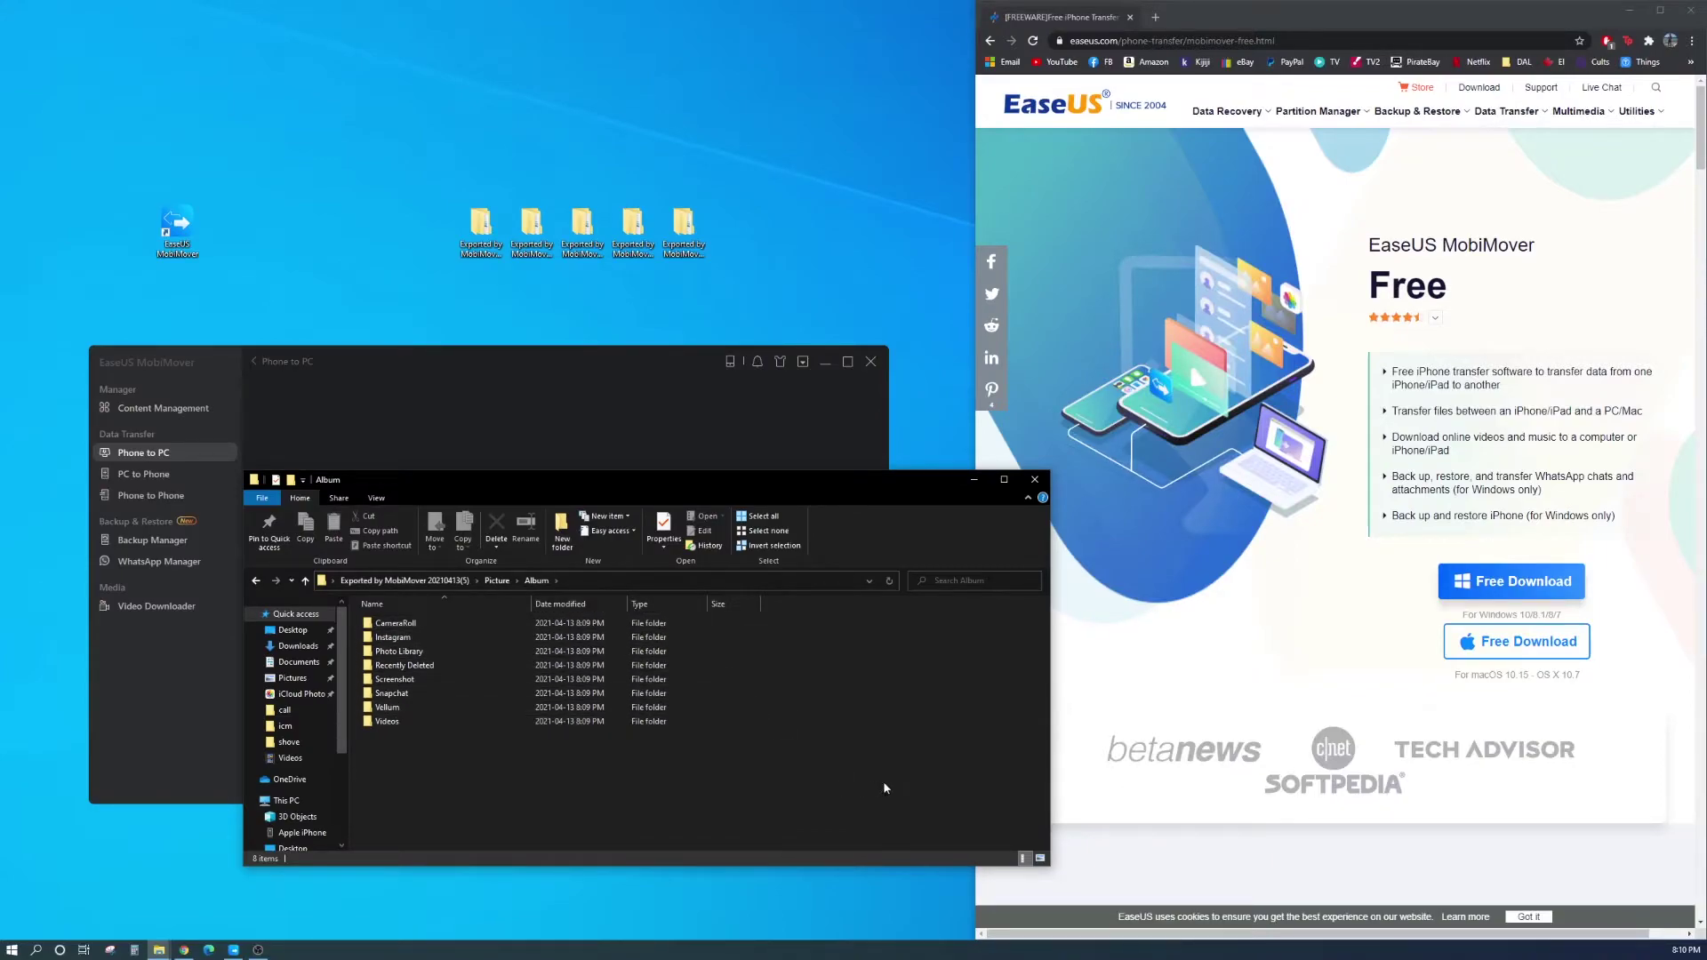
{"action": "left_click_drag", "start_coordinate": [884, 788], "coordinate": [361, 614]}
{"action": "left_click", "coordinate": [447, 744]}
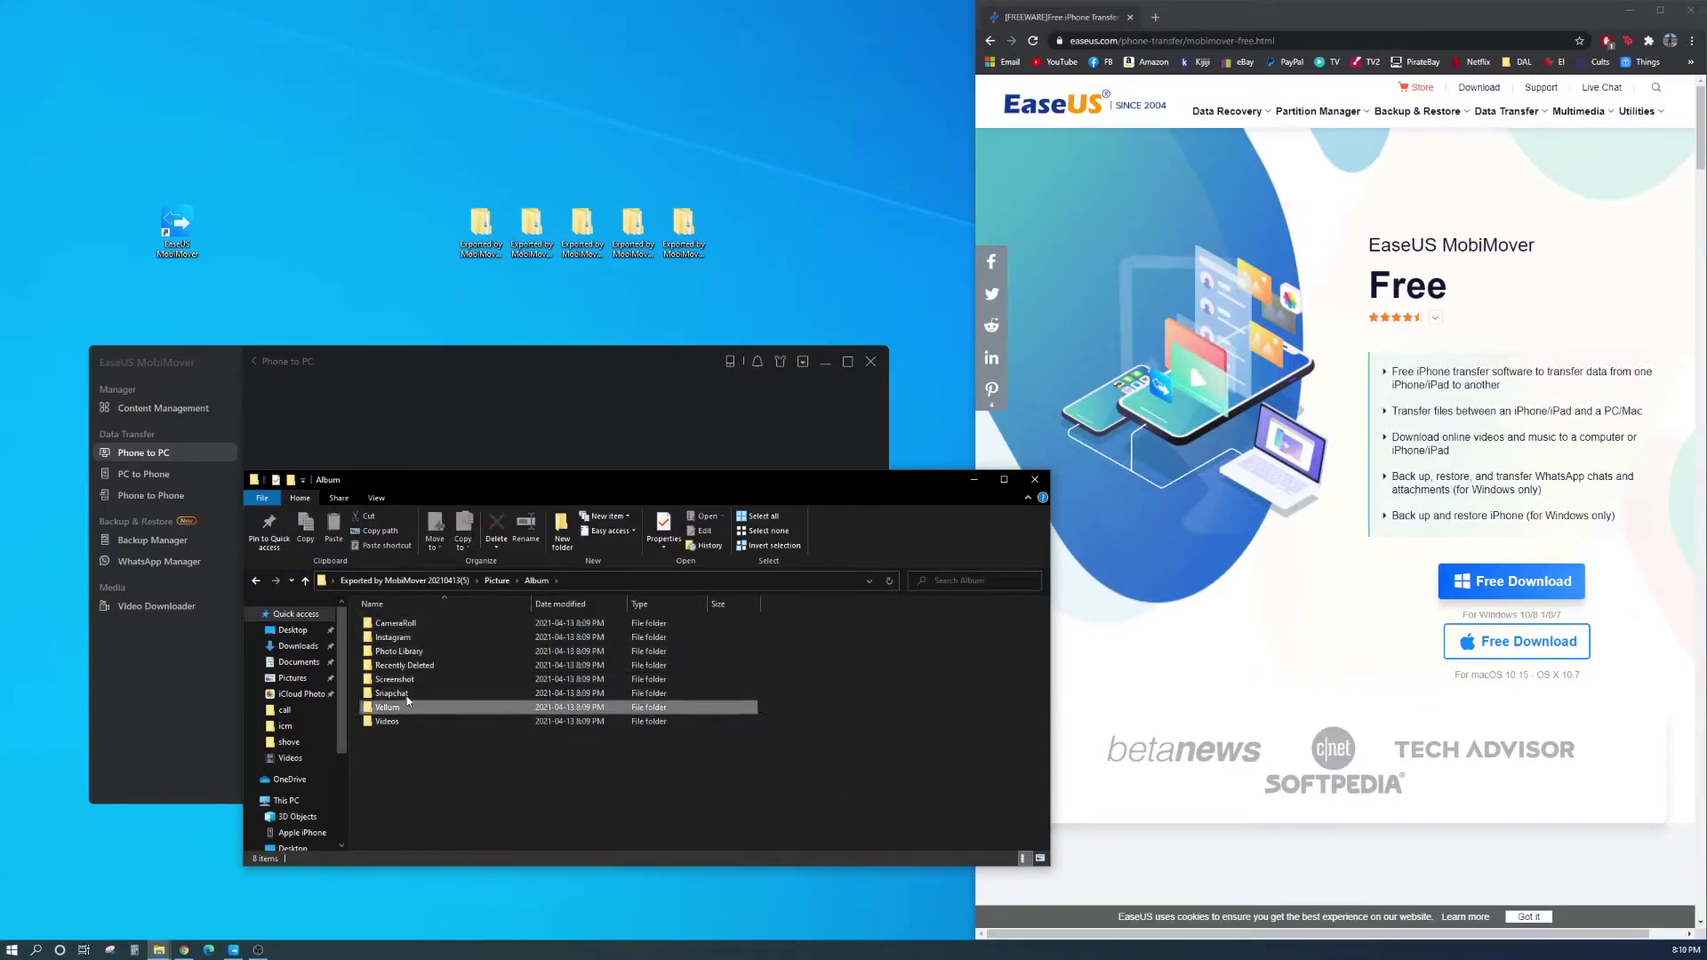
{"action": "left_click", "coordinate": [409, 624]}
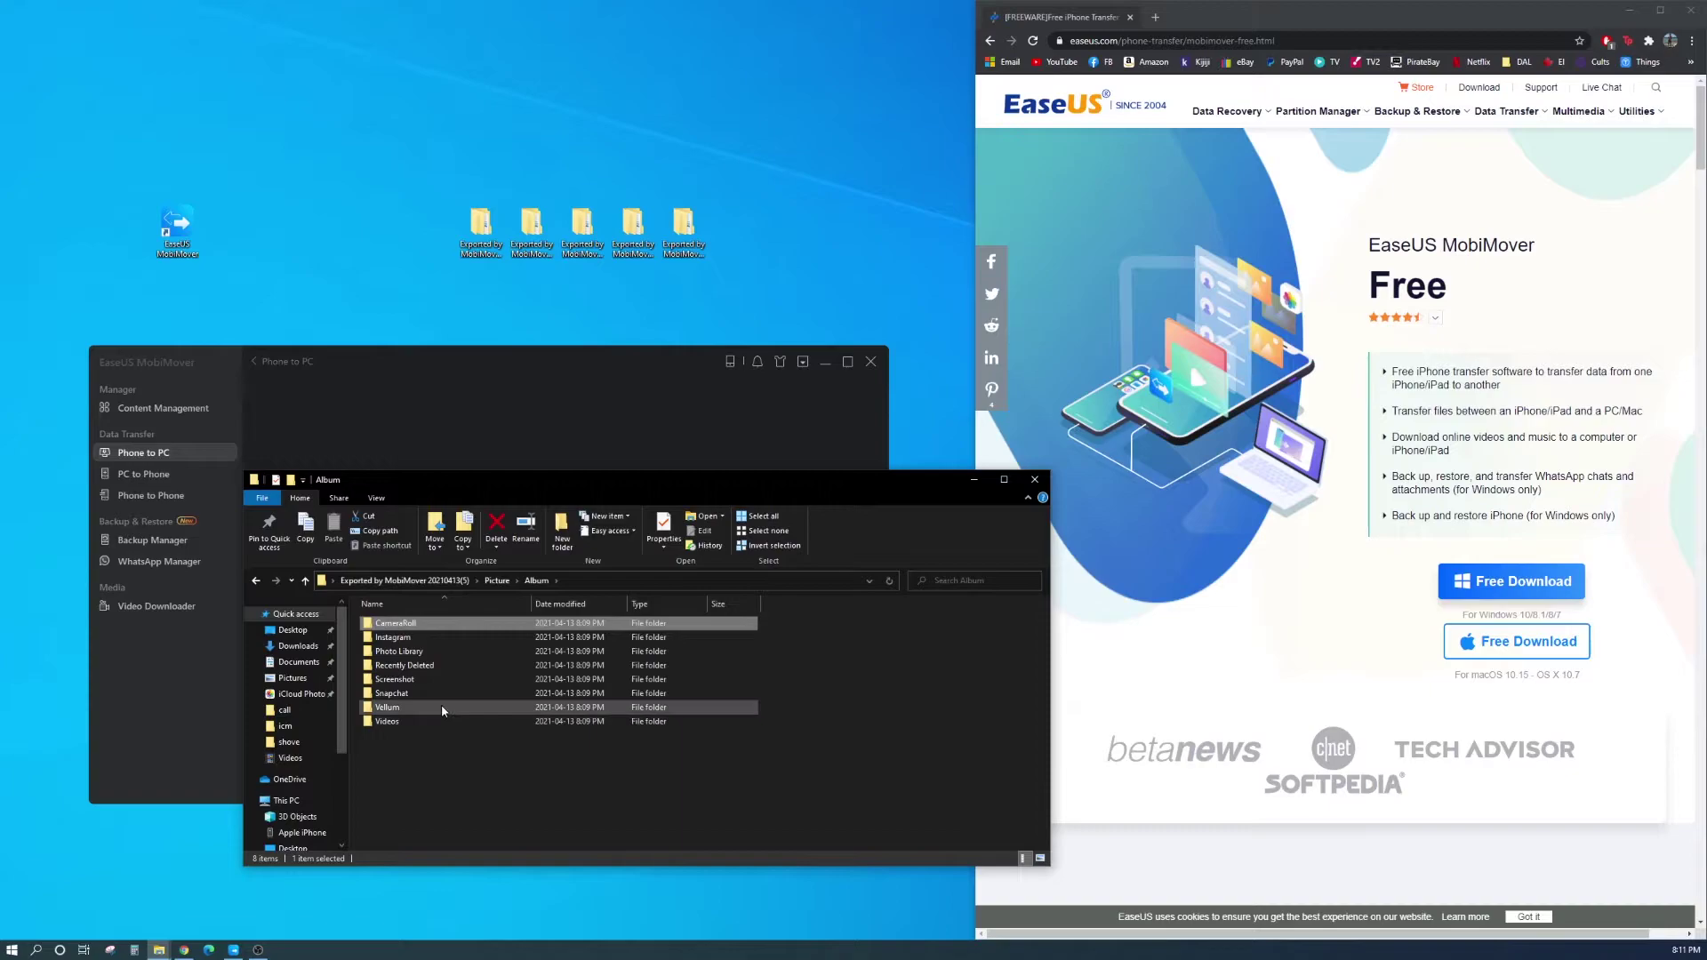
{"action": "left_click", "coordinate": [474, 637]}
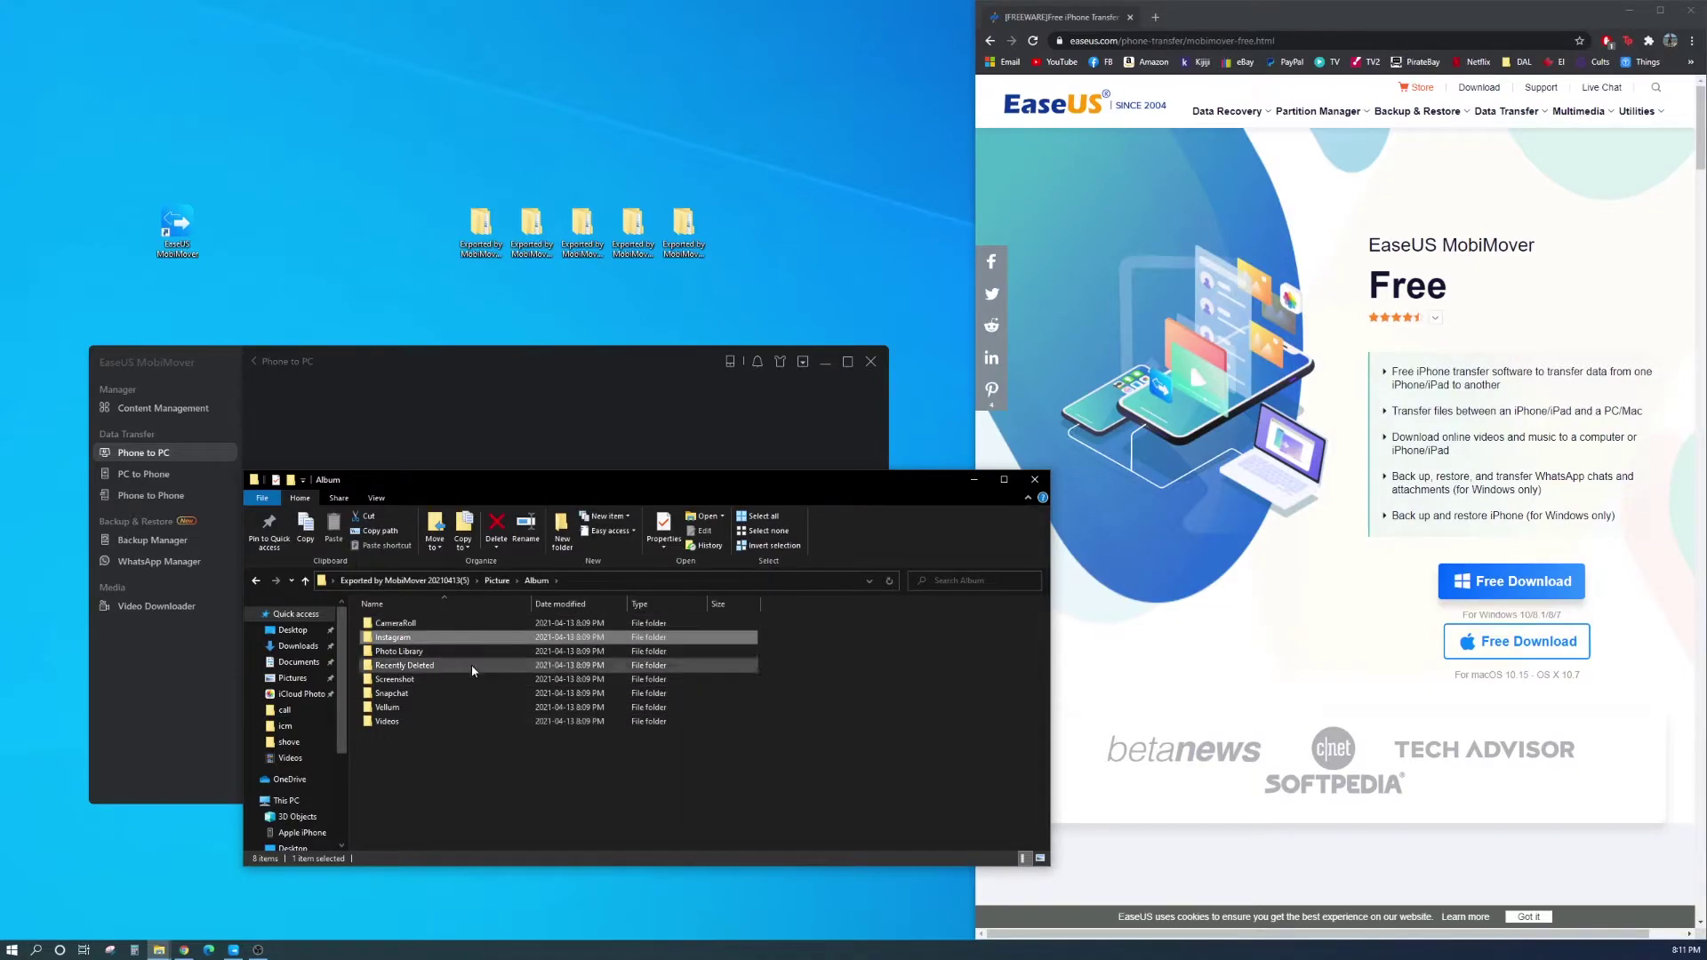
{"action": "left_click", "coordinate": [466, 627]}
{"action": "left_click", "coordinate": [559, 805]}
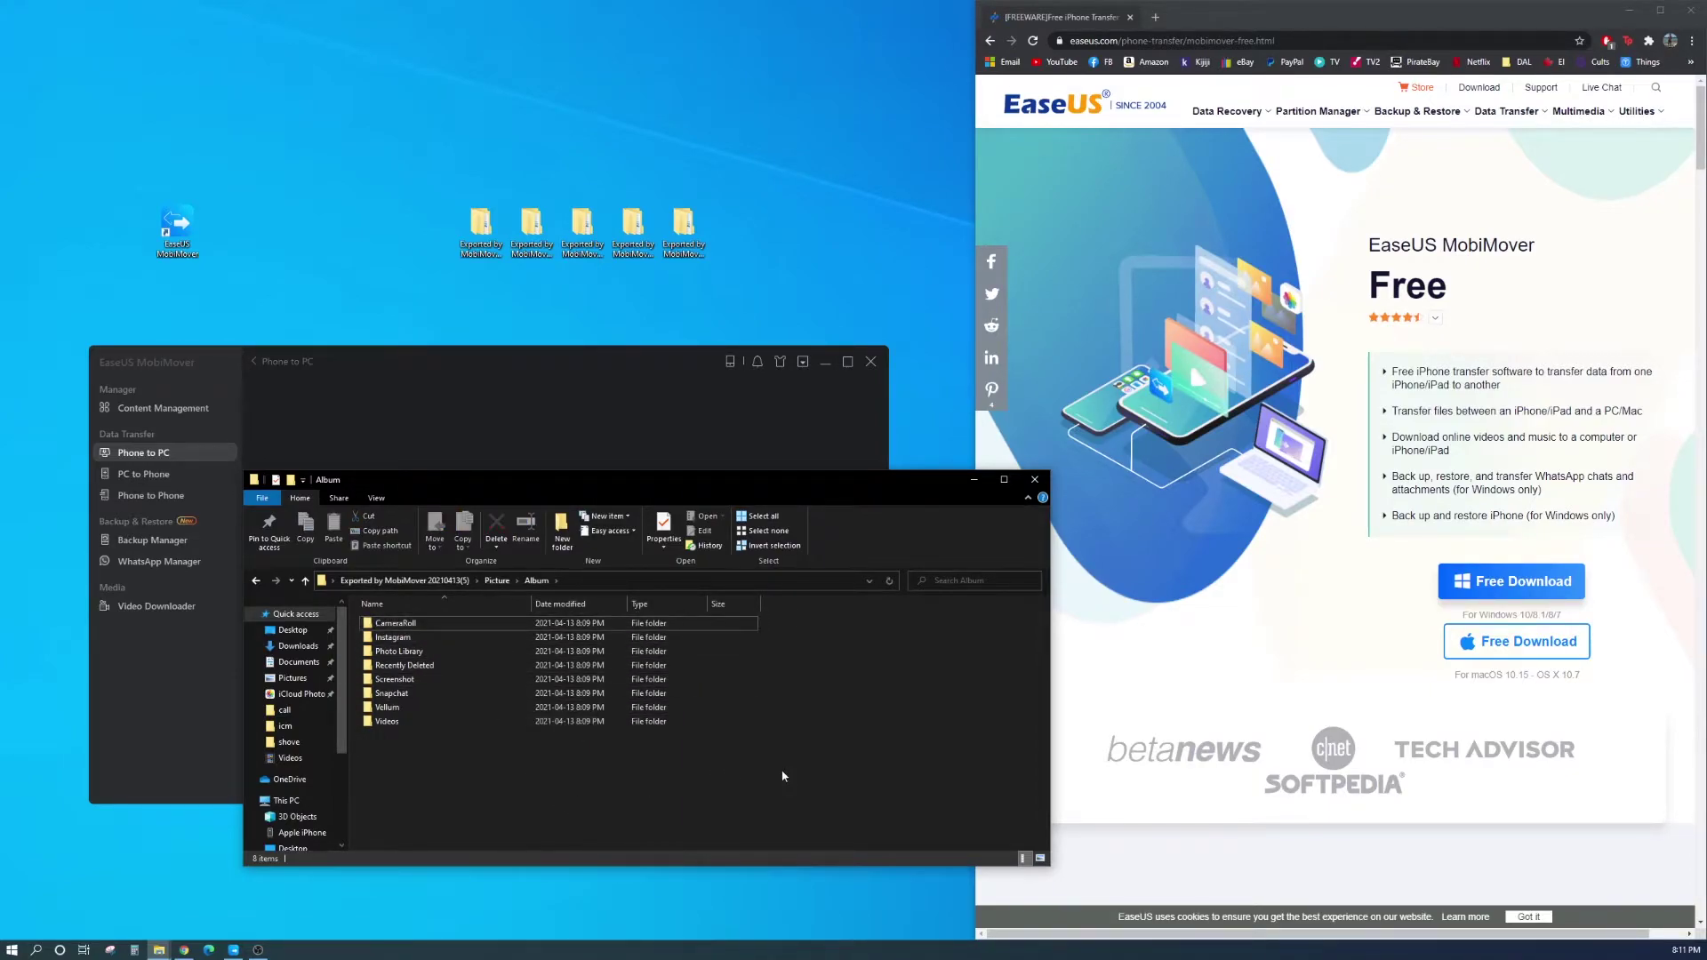
Step: Close the Album folder window, leave the cancelled-transfer summary, and open Backup Manager
{"action": "left_click", "coordinate": [1032, 479]}
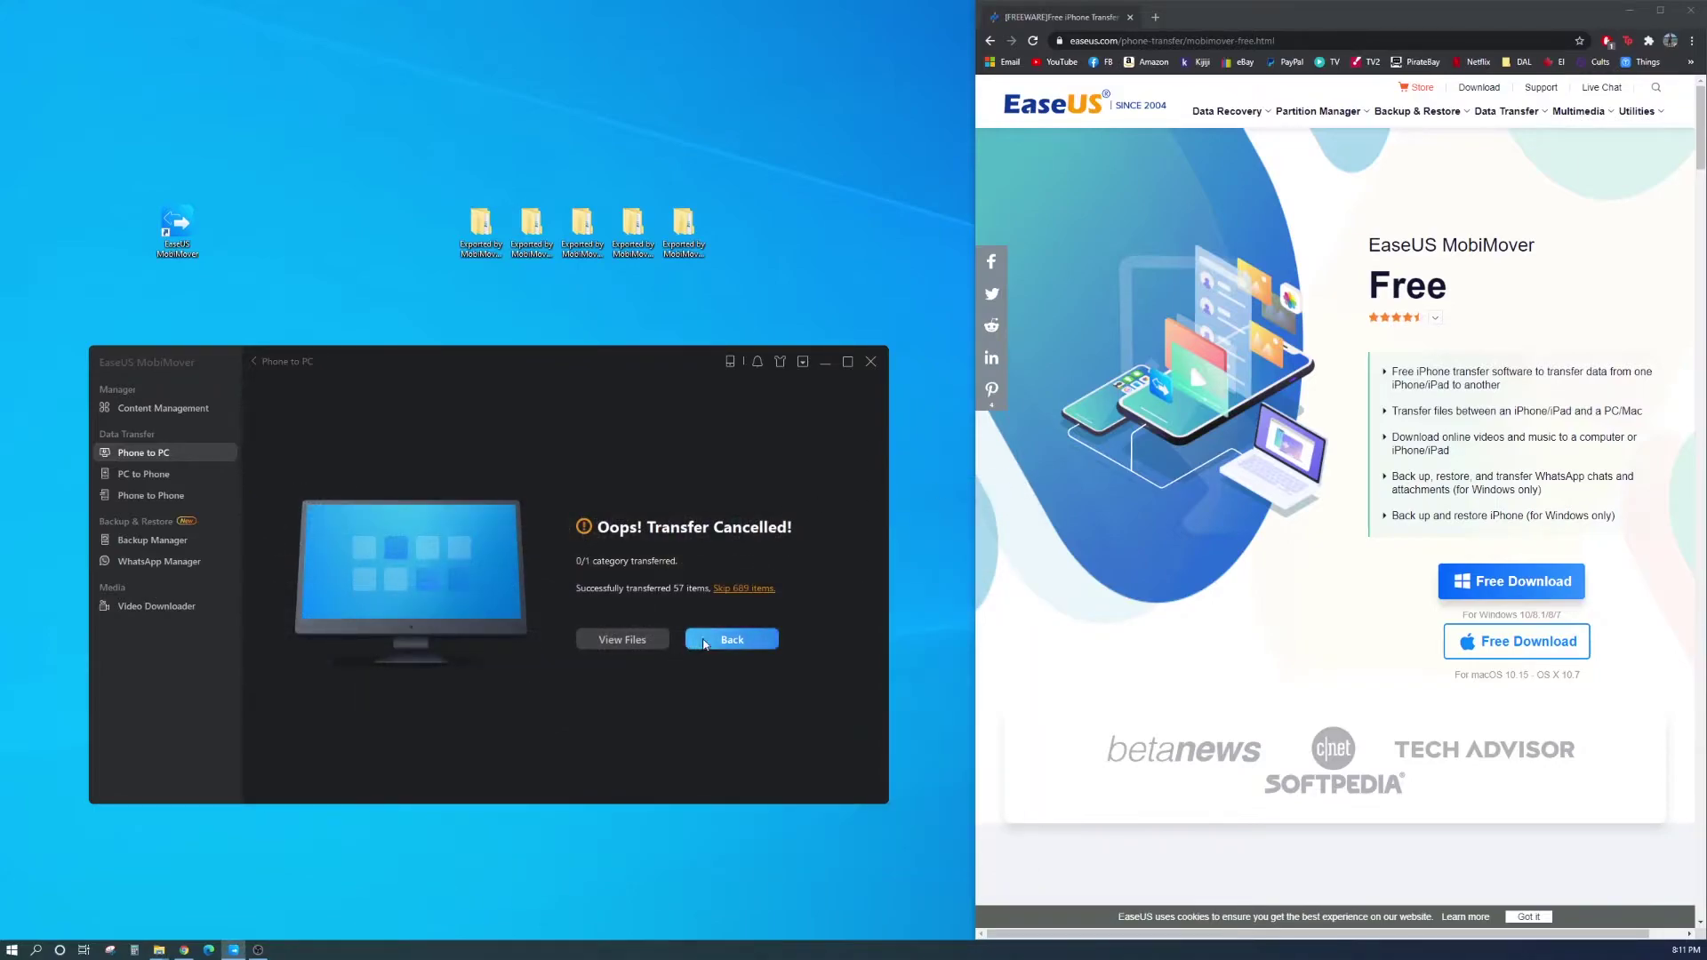
{"action": "left_click", "coordinate": [728, 642]}
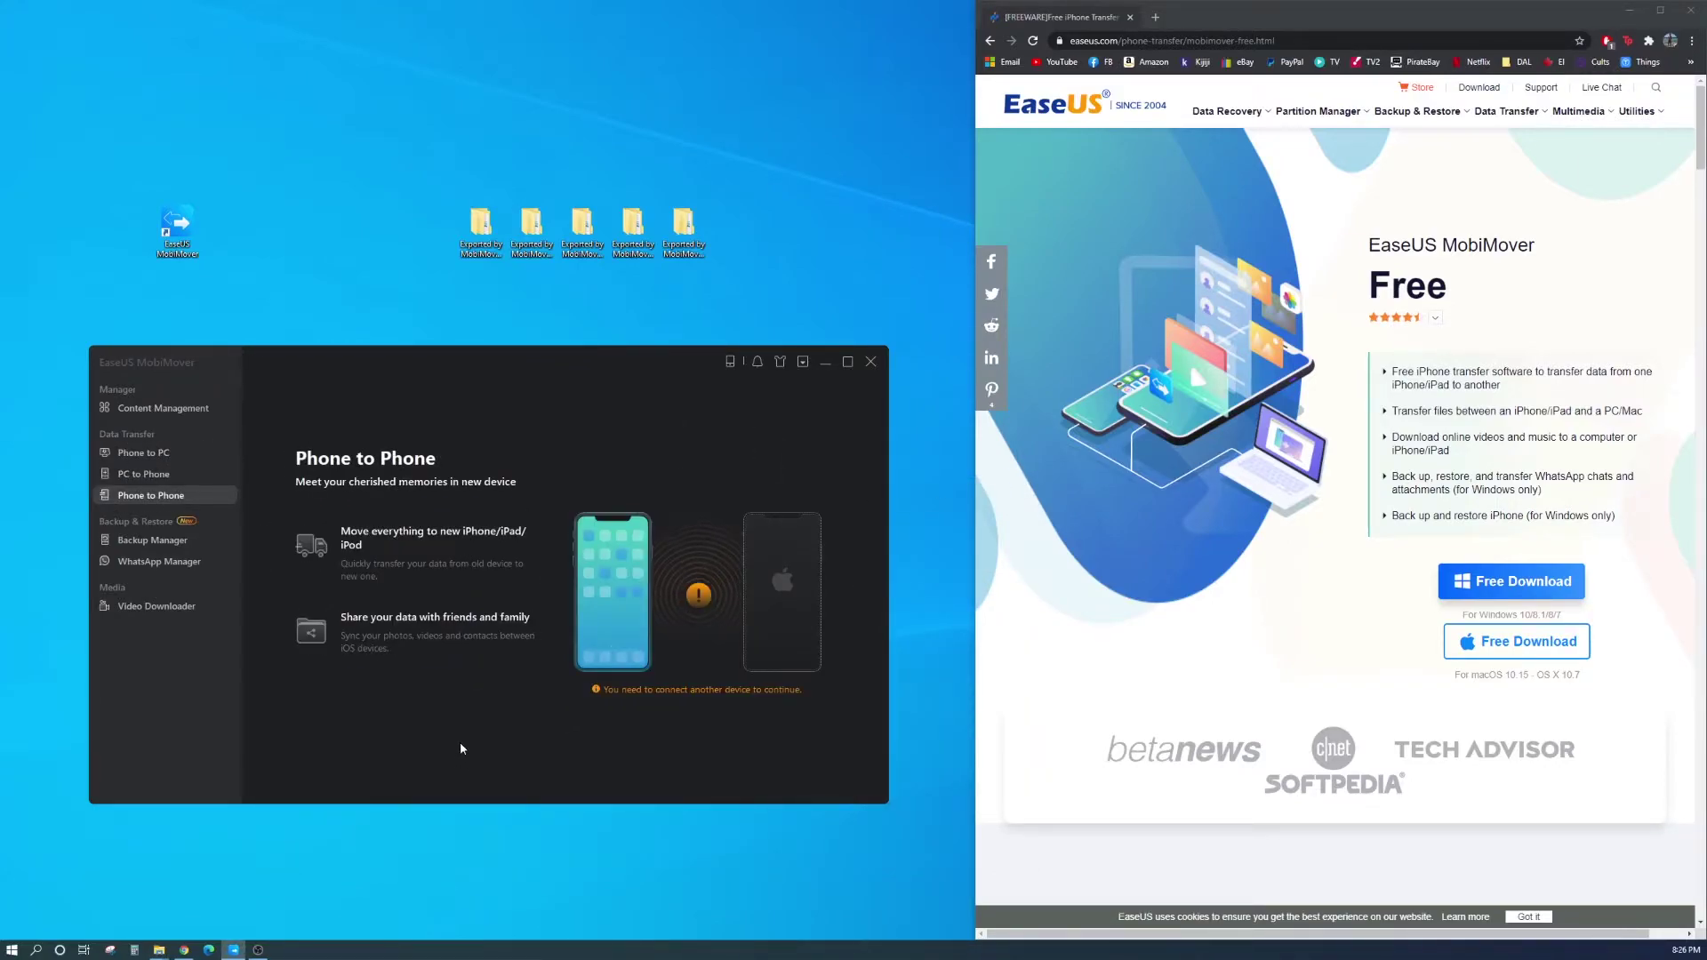
{"action": "left_click", "coordinate": [174, 542]}
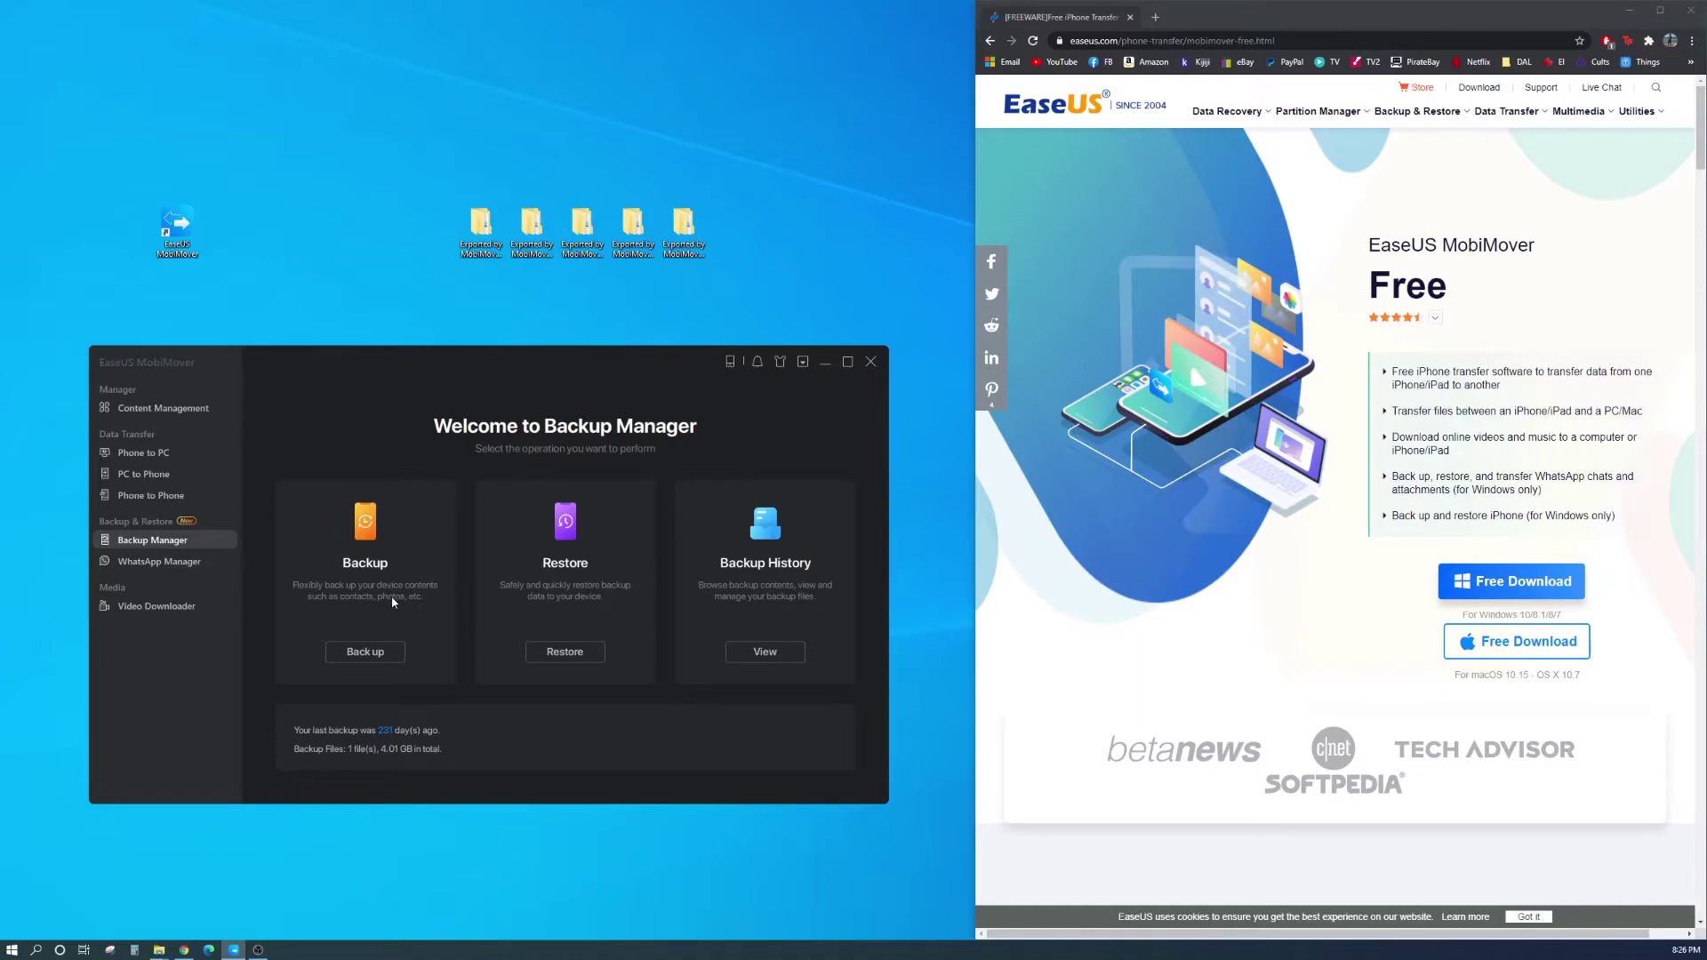
{"action": "left_click", "coordinate": [365, 651]}
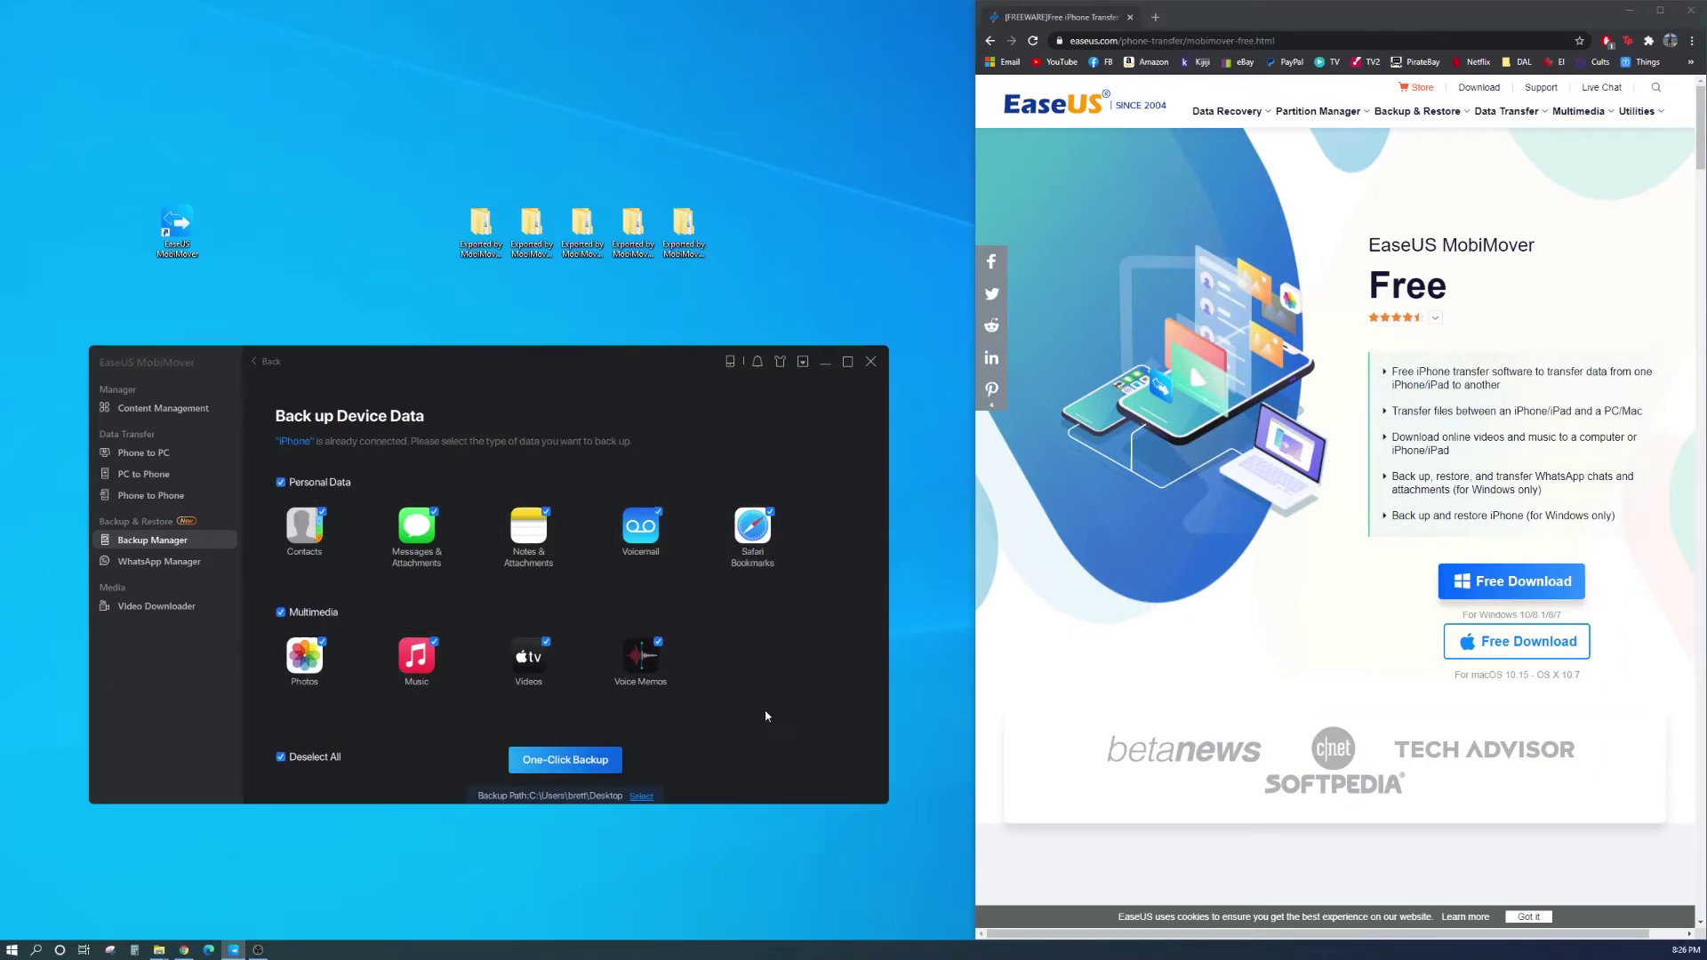
{"action": "left_click", "coordinate": [564, 763]}
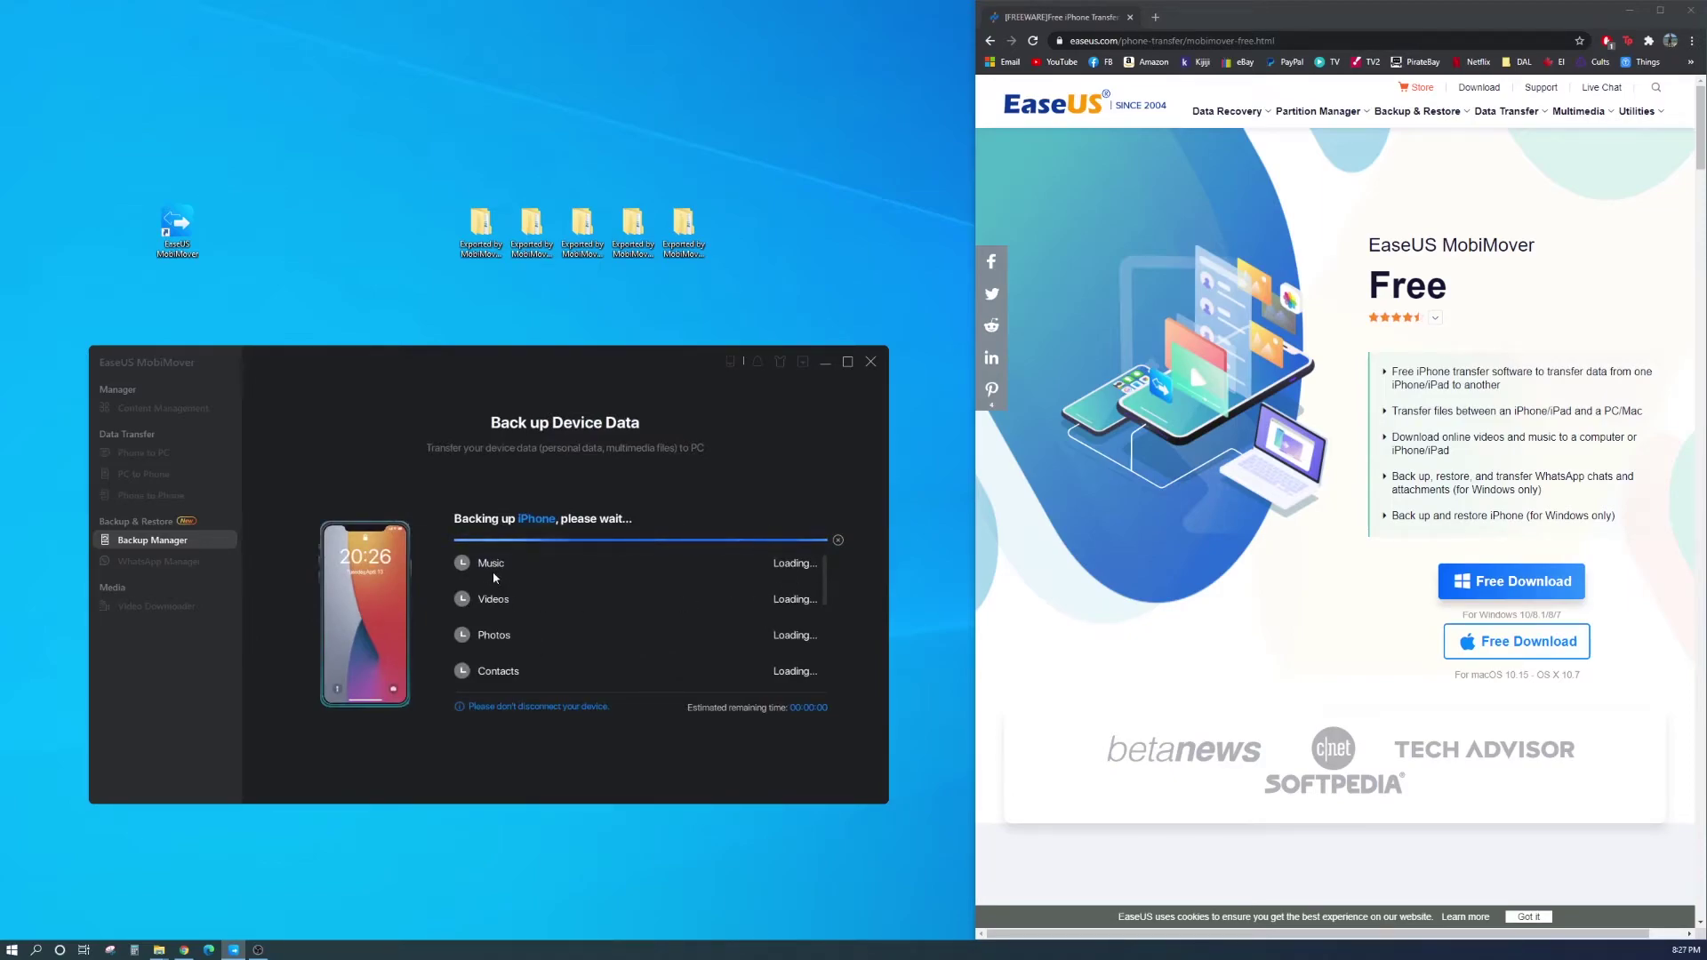
{"action": "scroll", "coordinate": [826, 569], "scroll_direction": "down", "scroll_amount": 5}
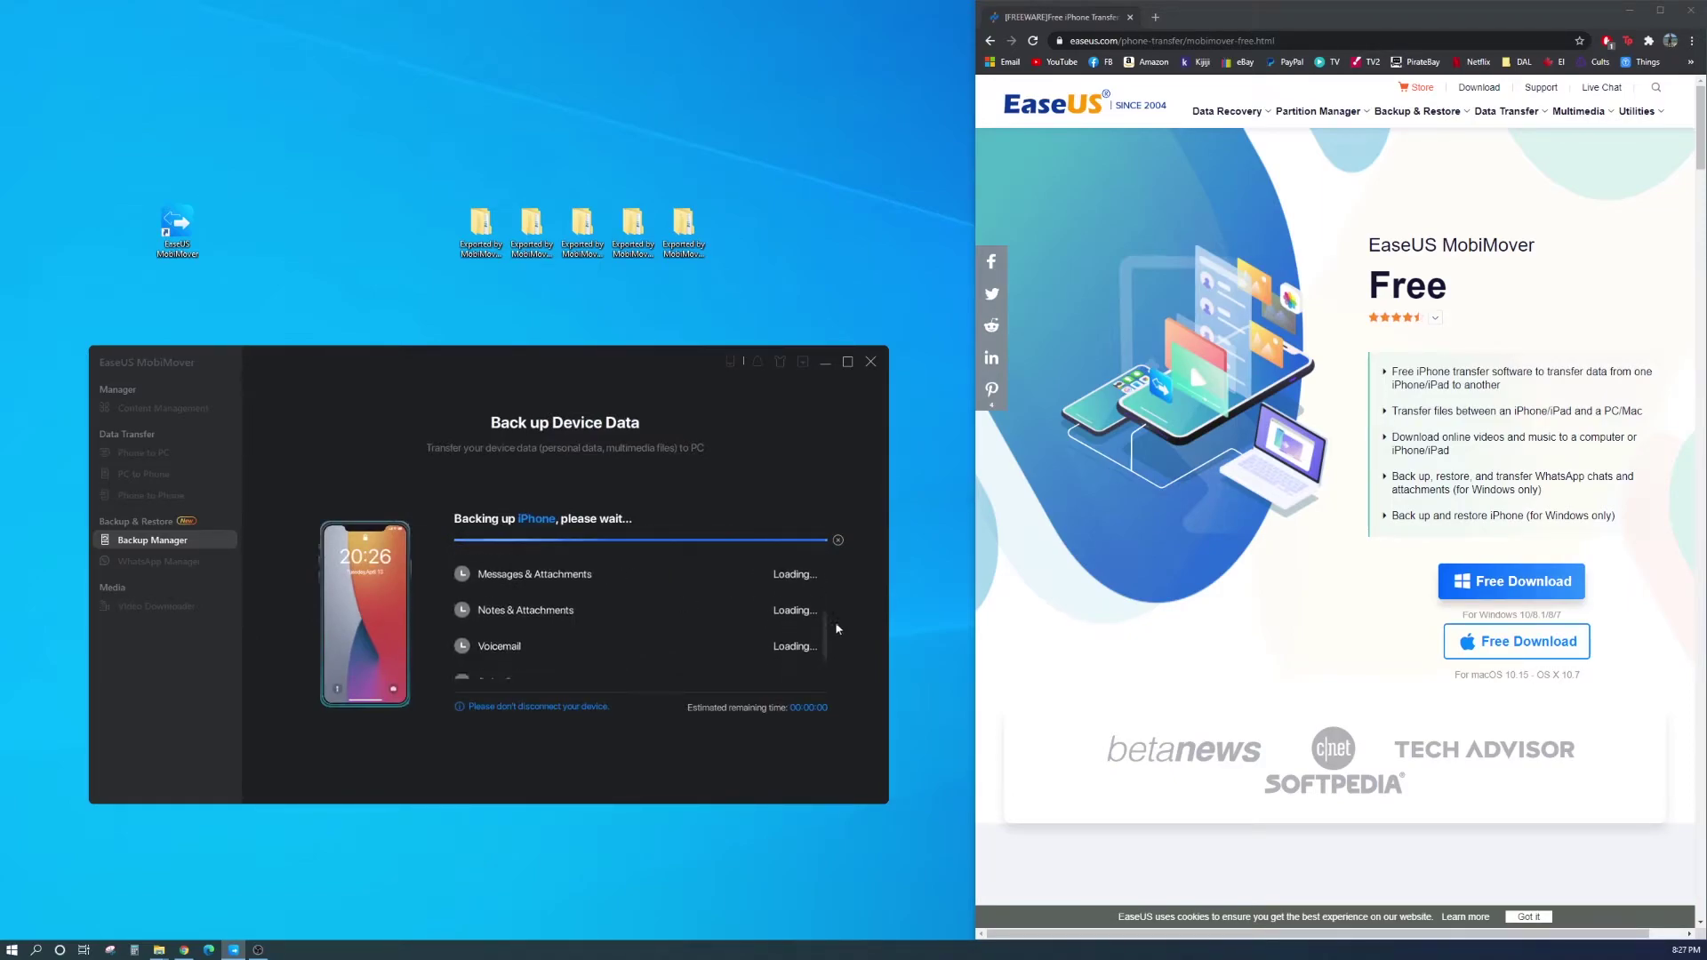
{"action": "scroll", "coordinate": [826, 554], "scroll_direction": "up", "scroll_amount": 5}
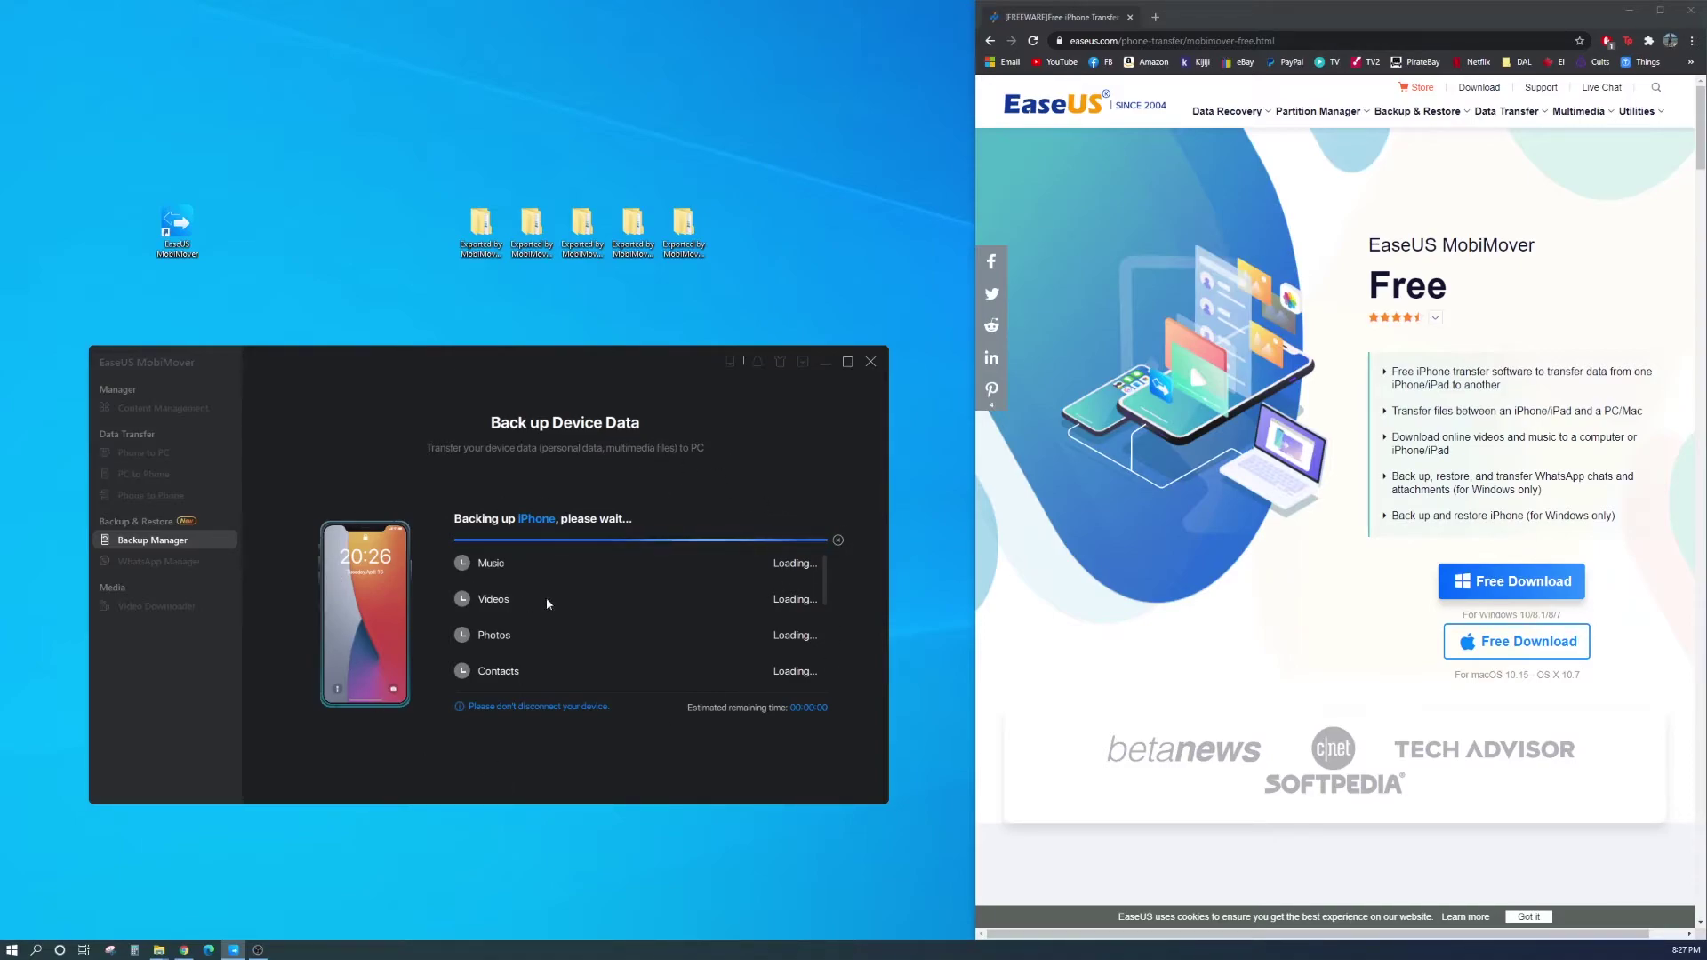
{"action": "left_click", "coordinate": [839, 542]}
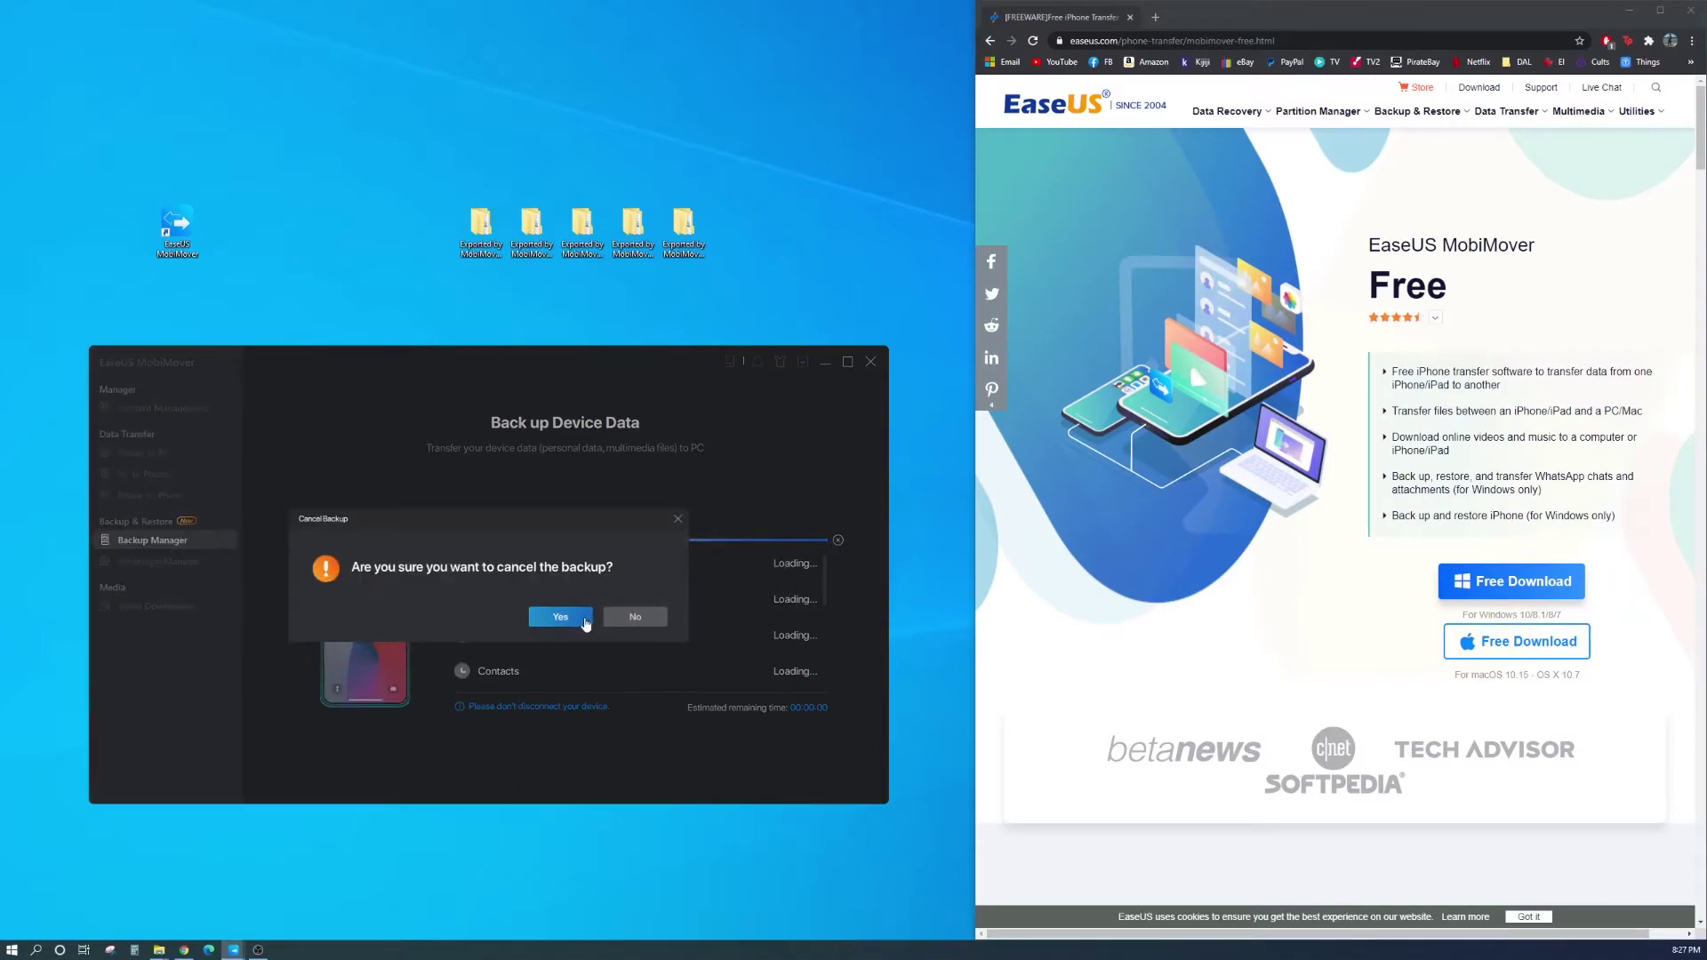
{"action": "left_click", "coordinate": [567, 623]}
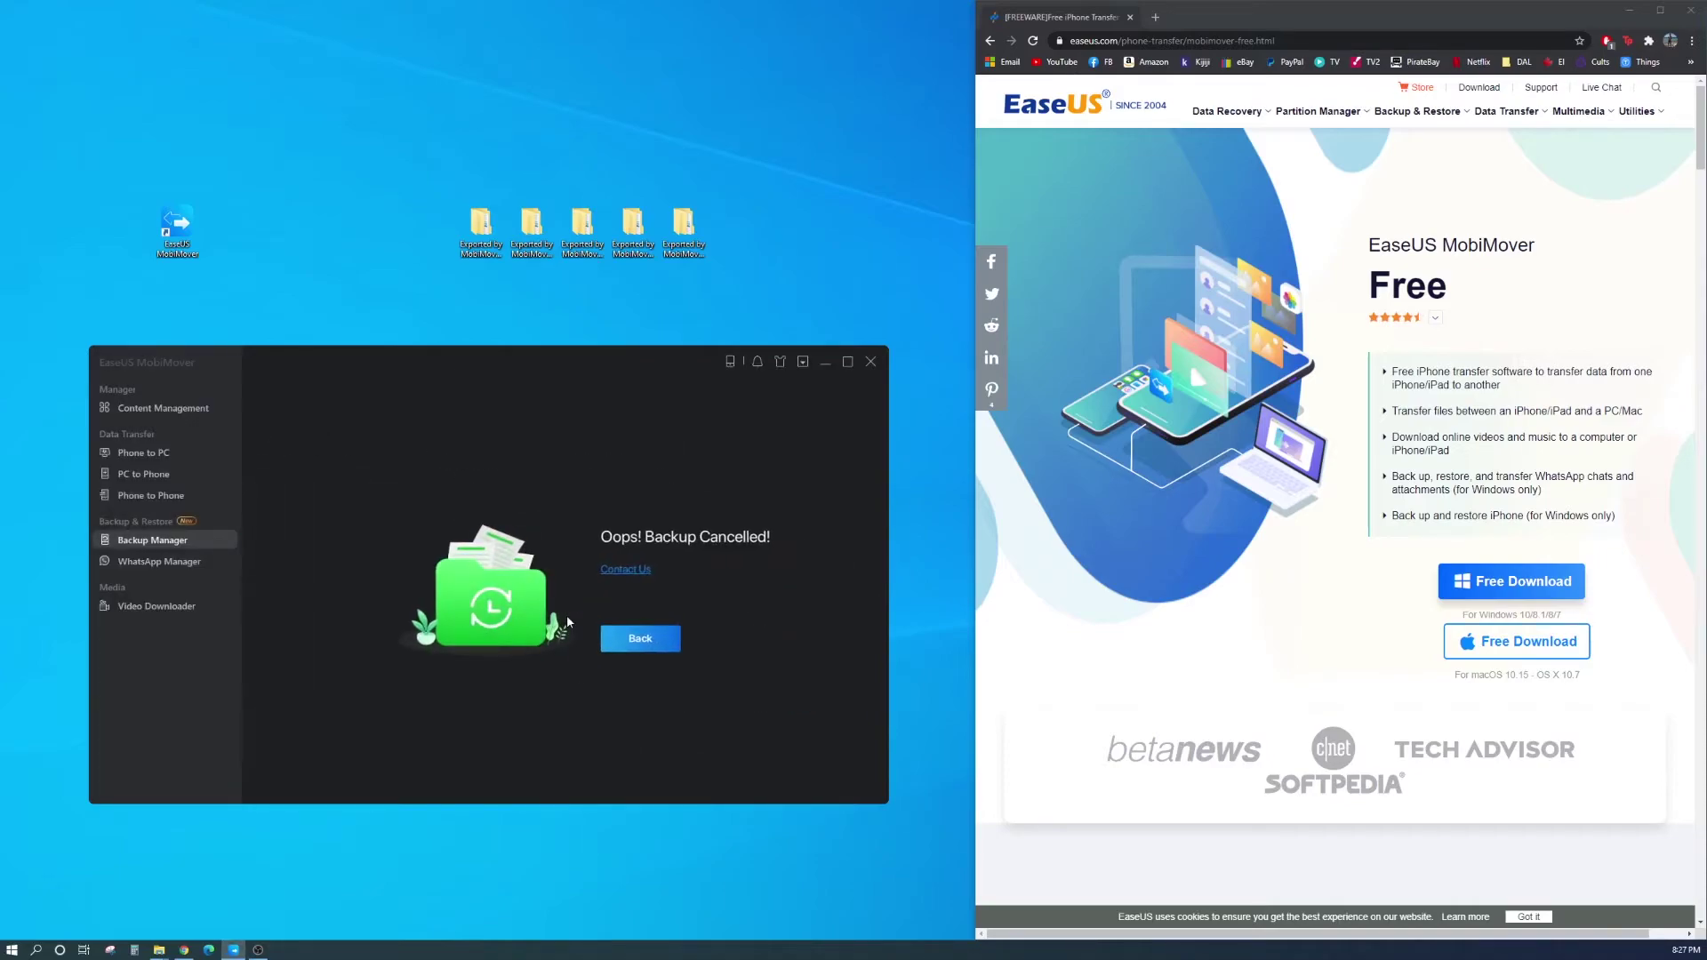
{"action": "left_click", "coordinate": [648, 646]}
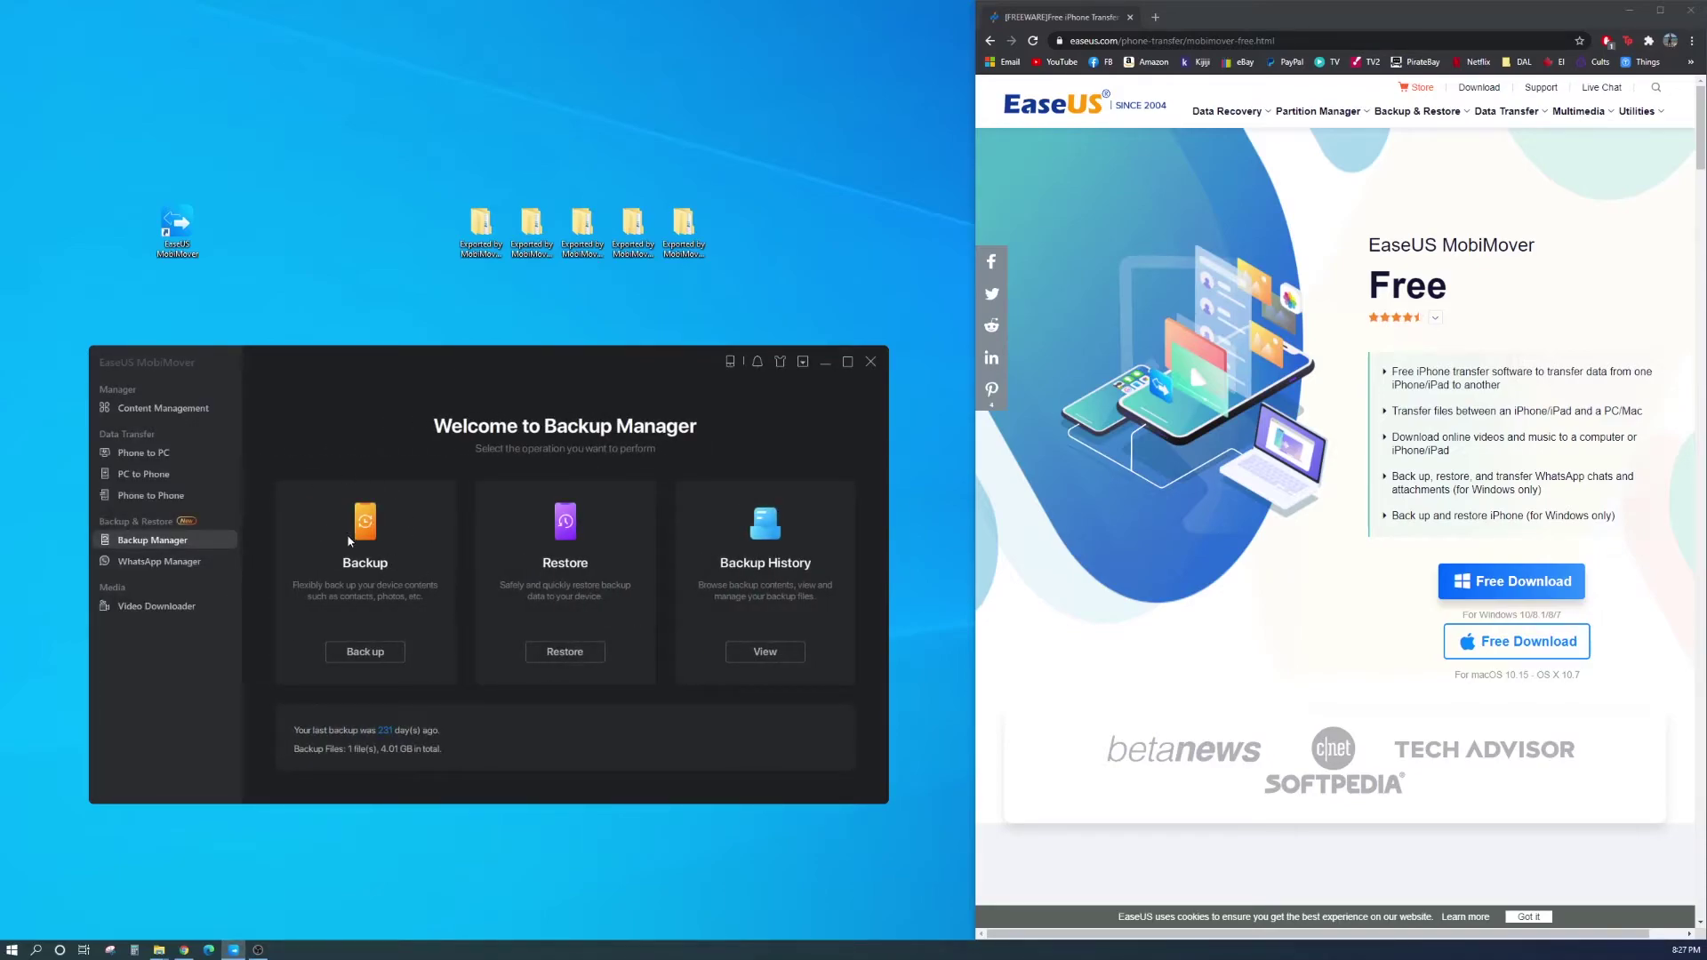
{"action": "left_click", "coordinate": [565, 652]}
Step: Open WhatsApp Manager, whose backup history shows 0 files
{"action": "left_click", "coordinate": [163, 562]}
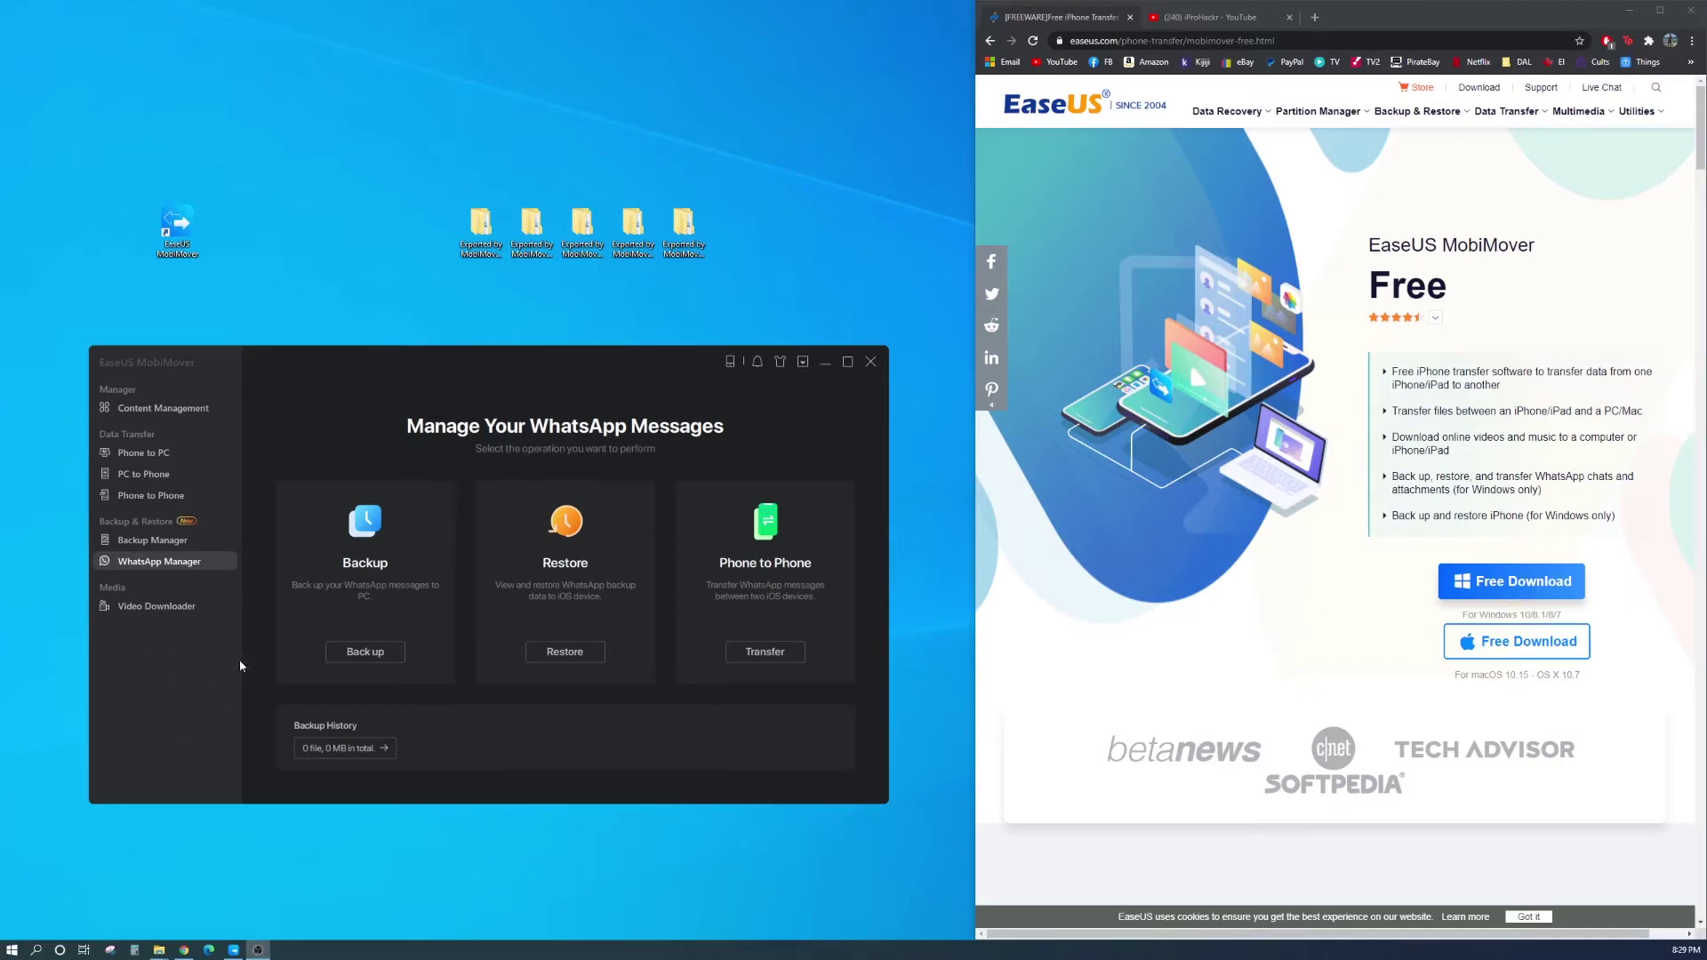
Step: Open Video Downloader, then start and pause the '30 iPhone Battery Saving Tips' YouTube video
{"action": "left_click", "coordinate": [157, 608]}
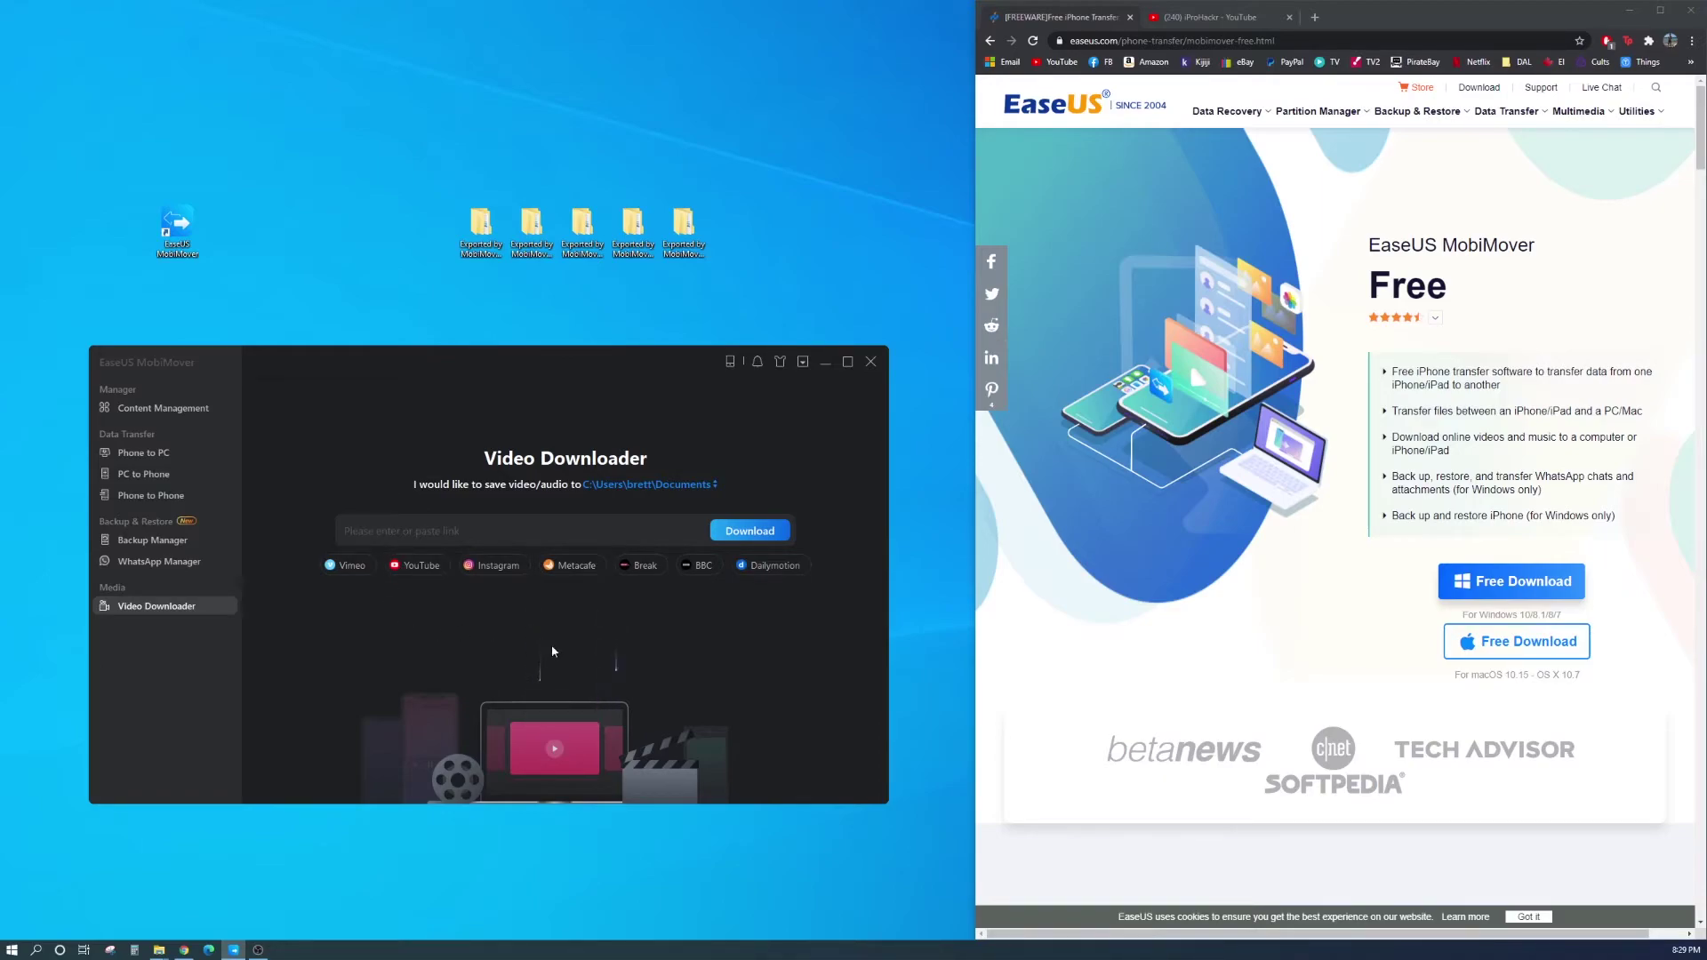
{"action": "left_click", "coordinate": [1239, 19]}
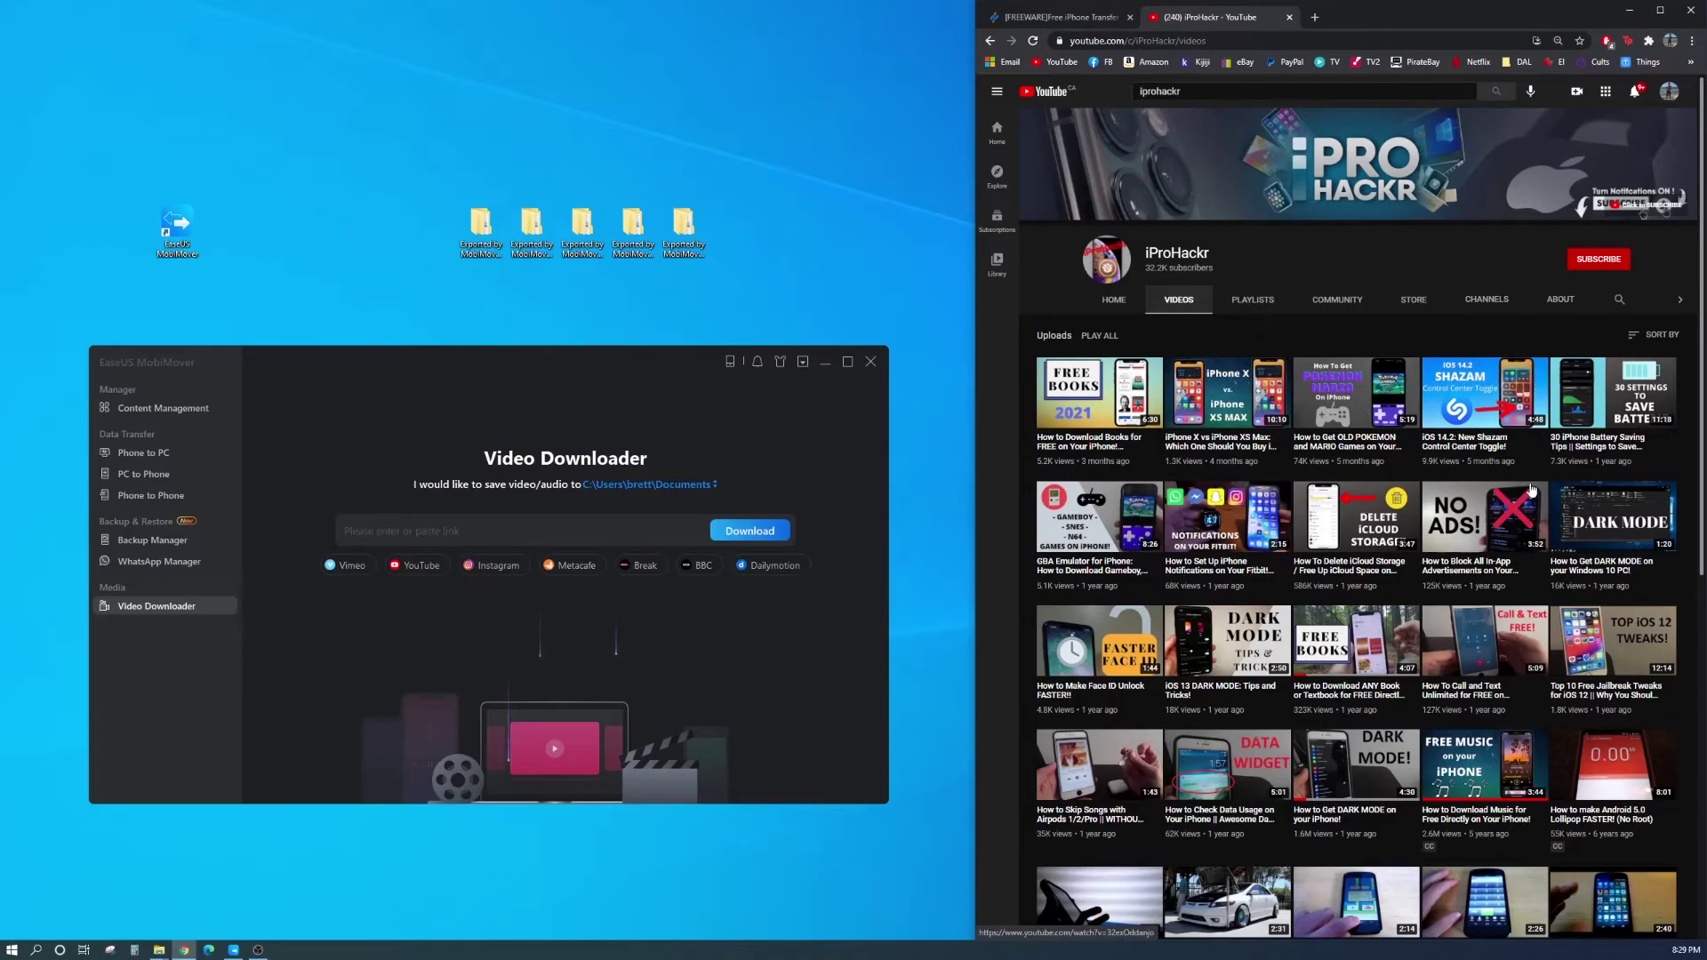
{"action": "left_click", "coordinate": [1608, 432]}
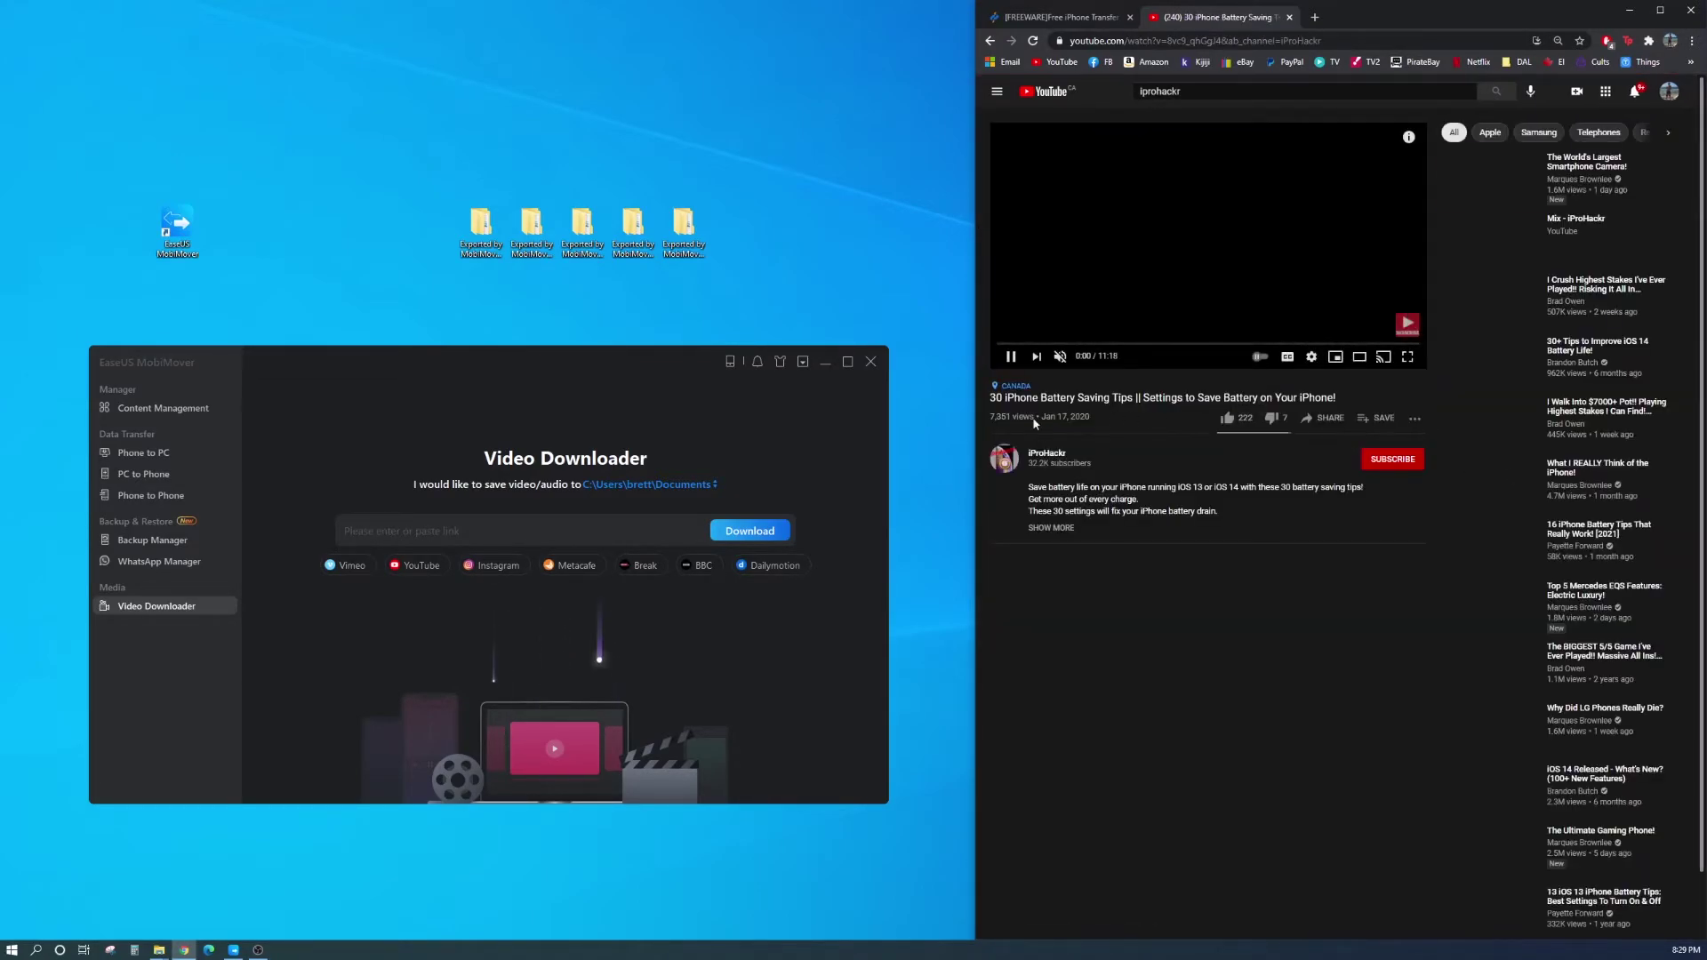
{"action": "left_click", "coordinate": [1012, 357]}
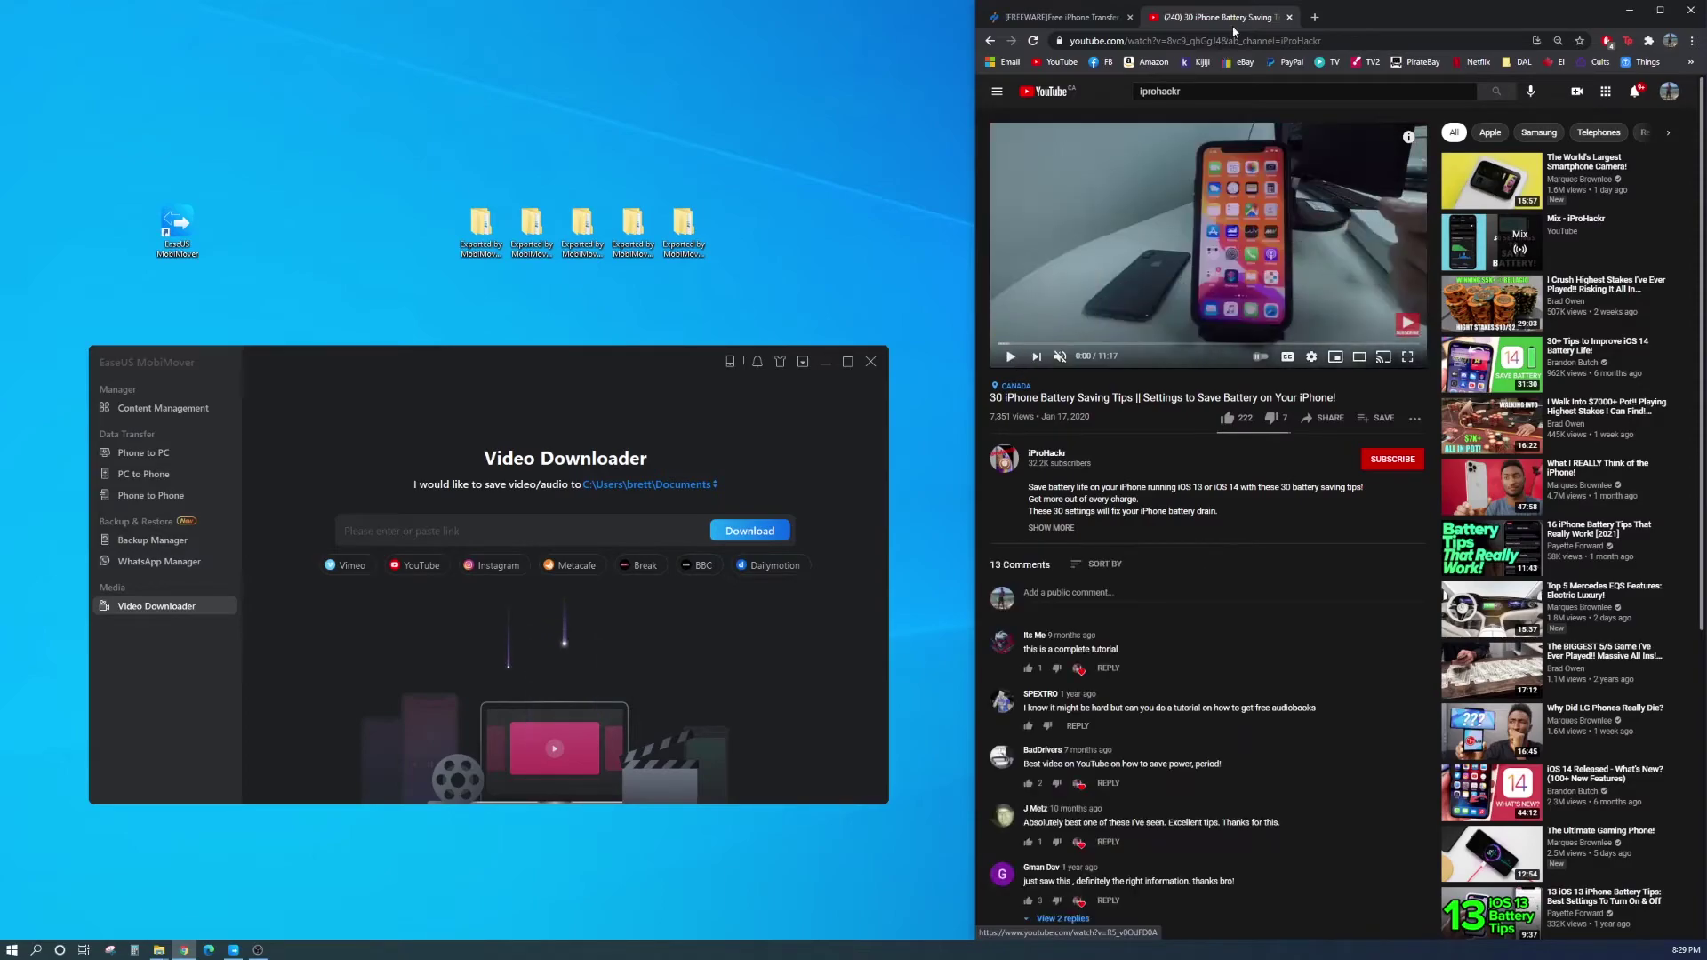
Step: Paste the video's YouTube URL into Video Downloader and download it as an .mp4
{"action": "left_click", "coordinate": [1239, 37]}
{"action": "key", "text": "ctrl+c"}
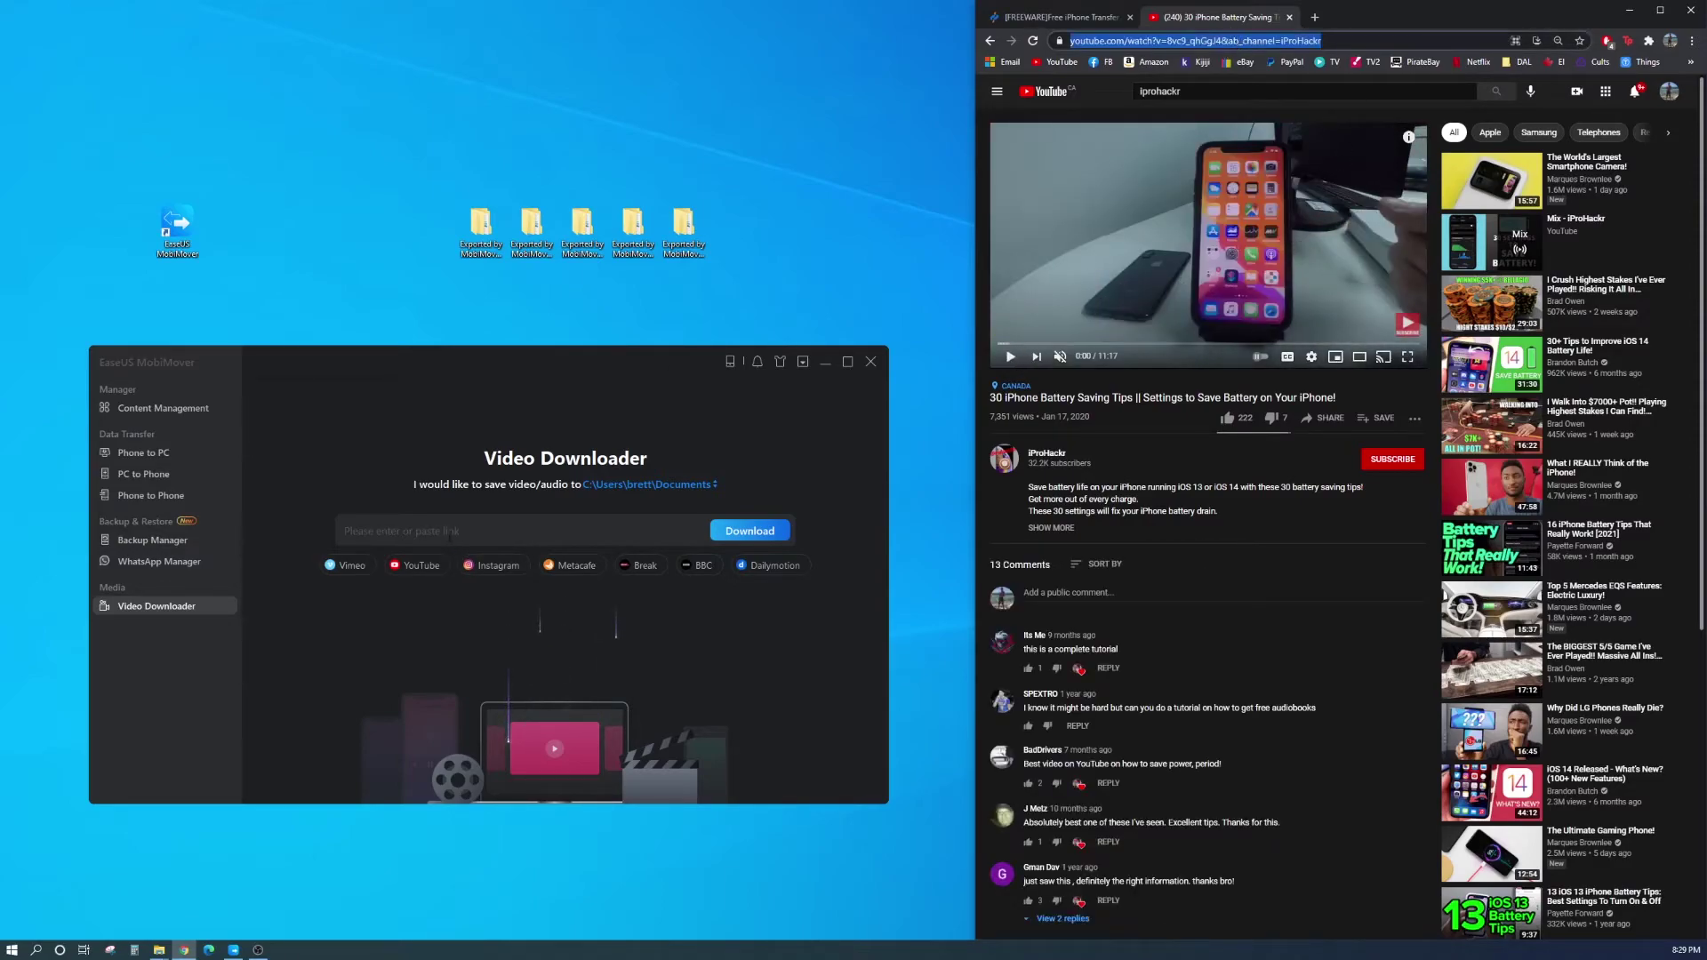
{"action": "left_click", "coordinate": [860, 565]}
{"action": "key", "text": "ctrl+v"}
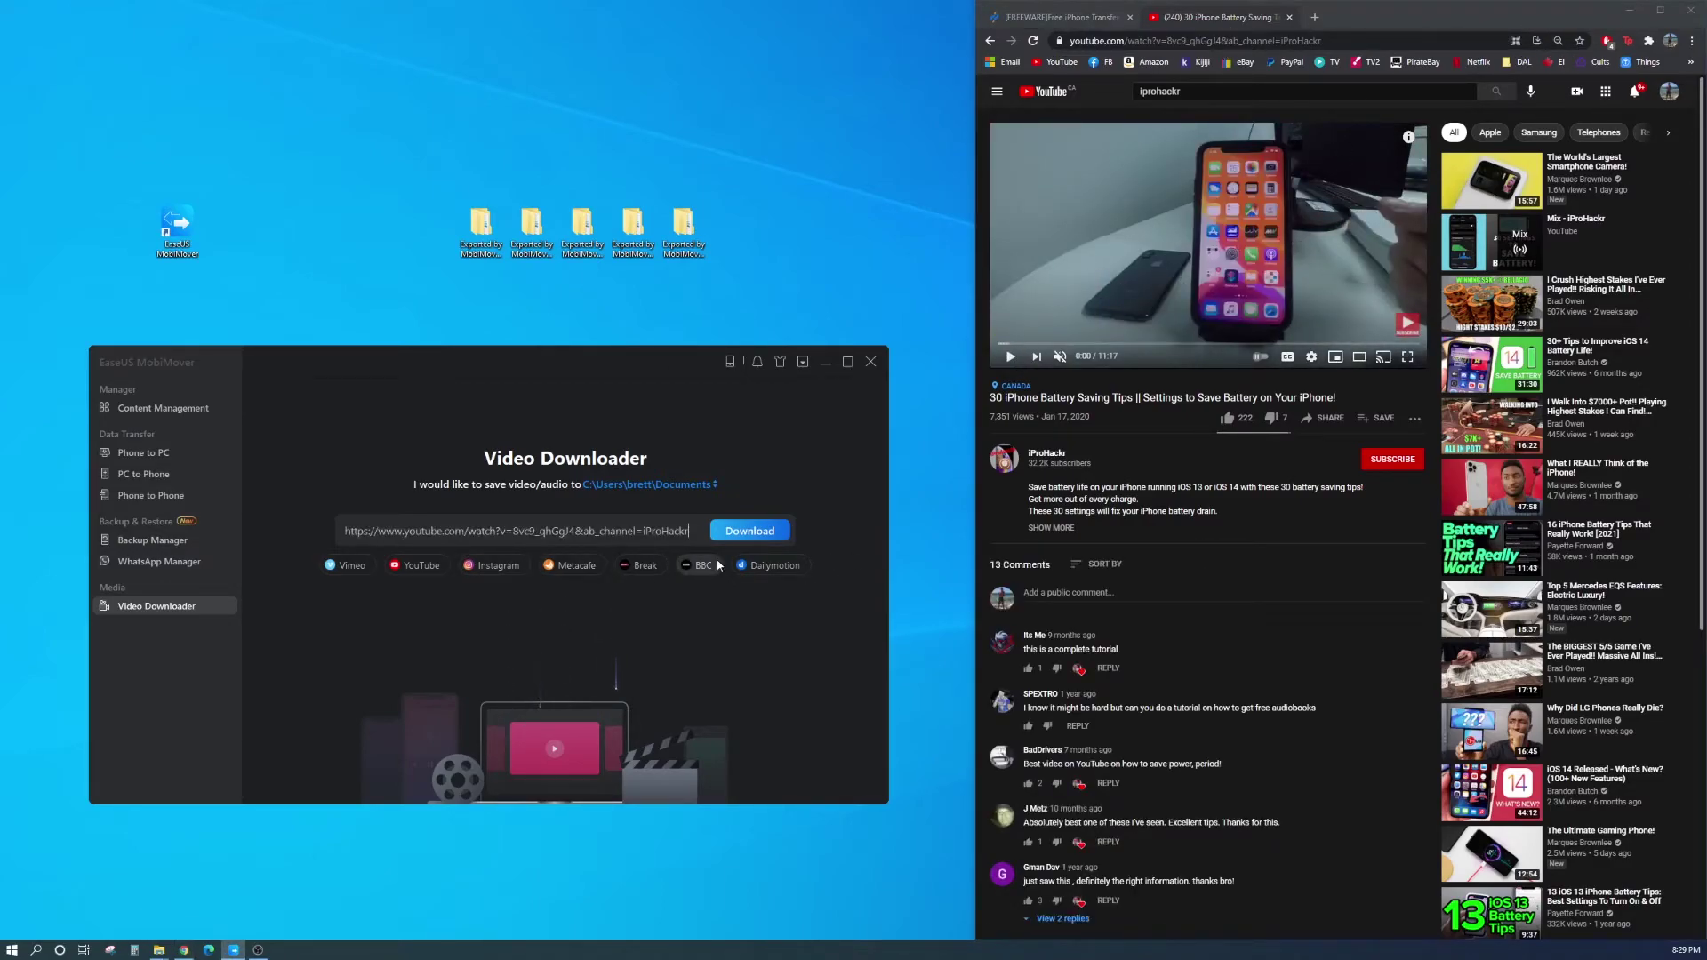
{"action": "left_click", "coordinate": [756, 534]}
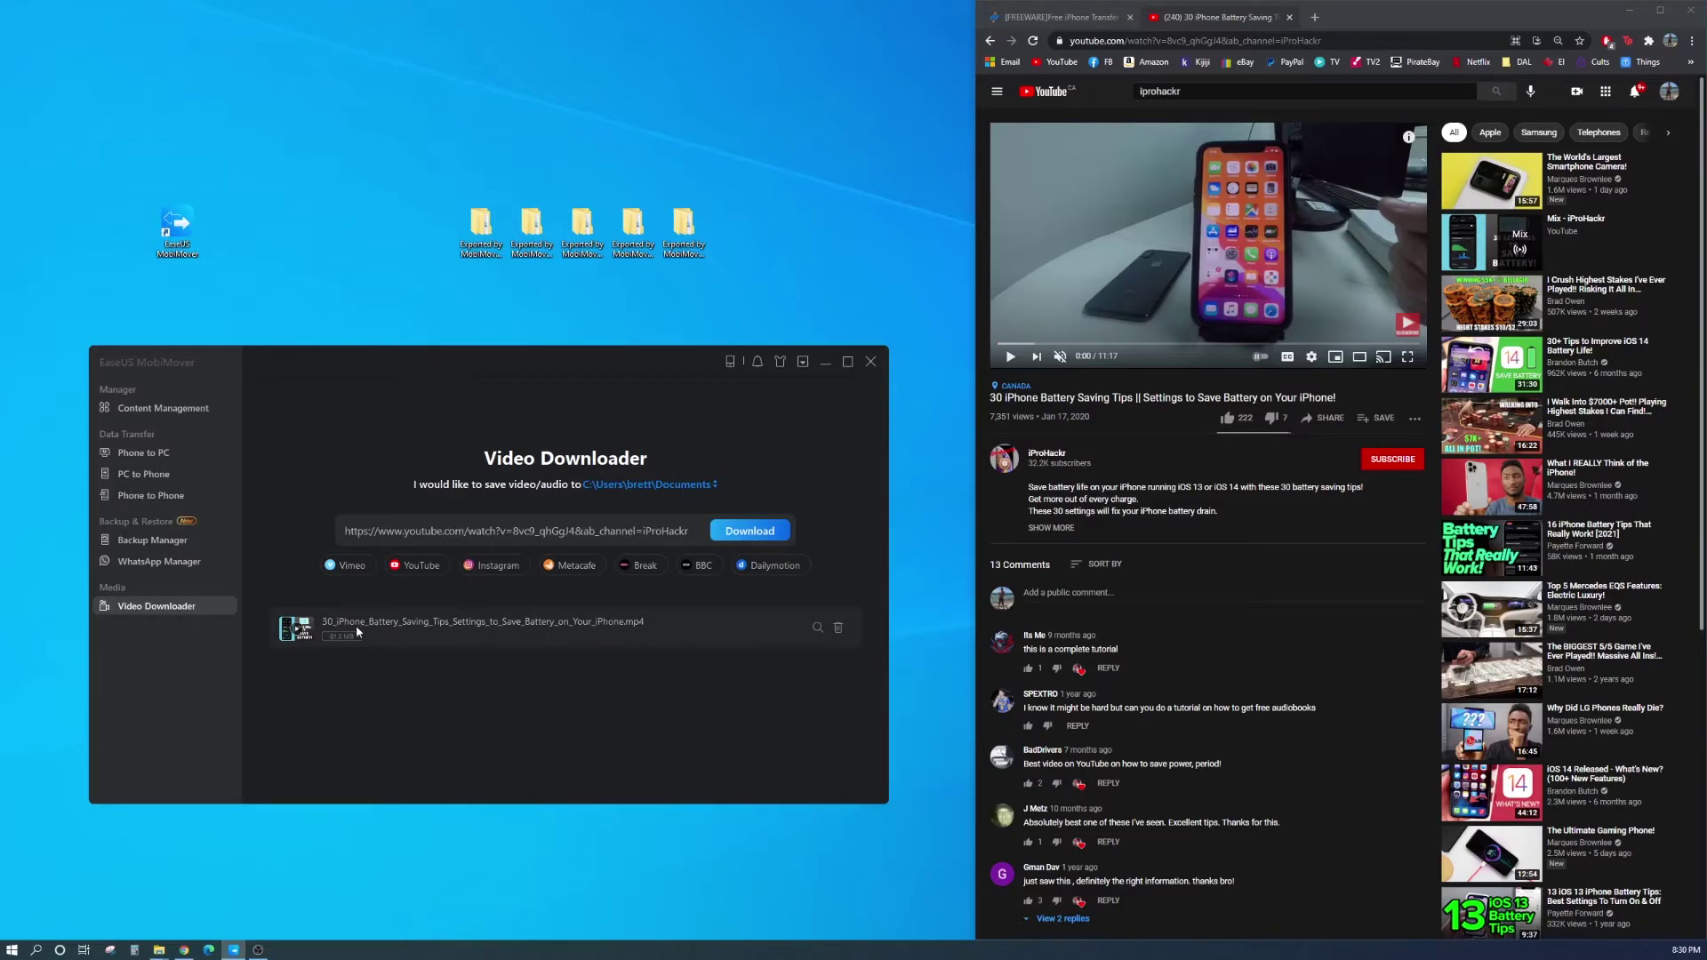
{"action": "left_click", "coordinate": [297, 629]}
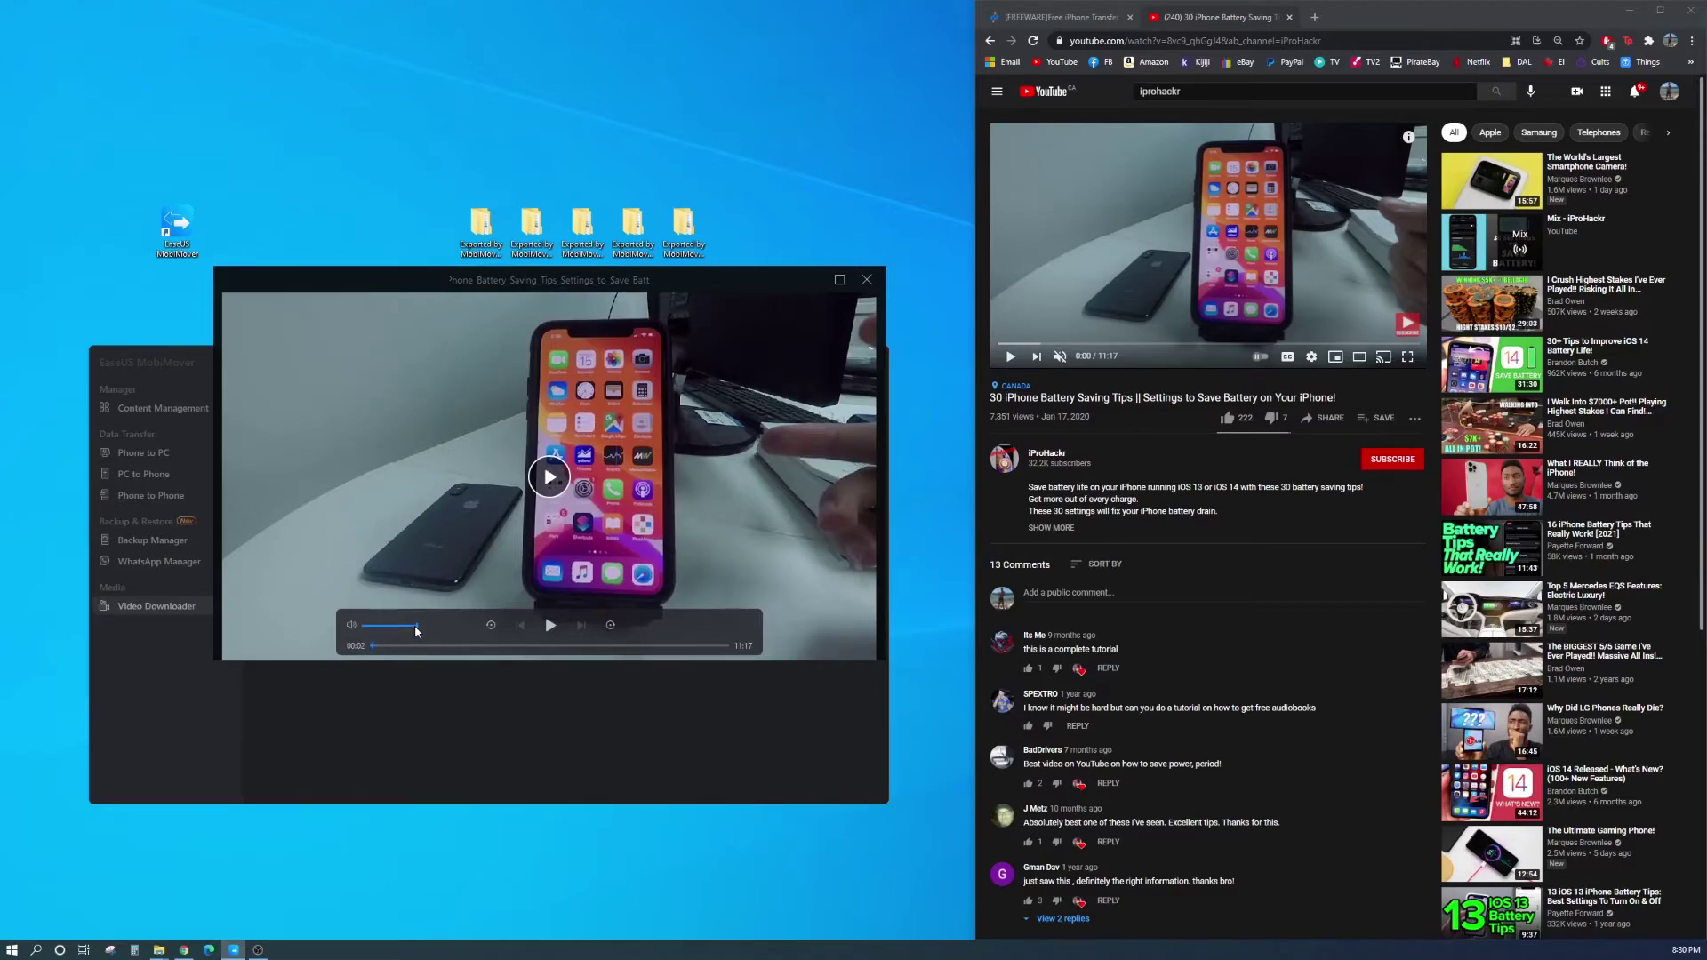
{"action": "left_click_drag", "start_coordinate": [416, 630], "coordinate": [348, 632]}
{"action": "left_click", "coordinate": [551, 626]}
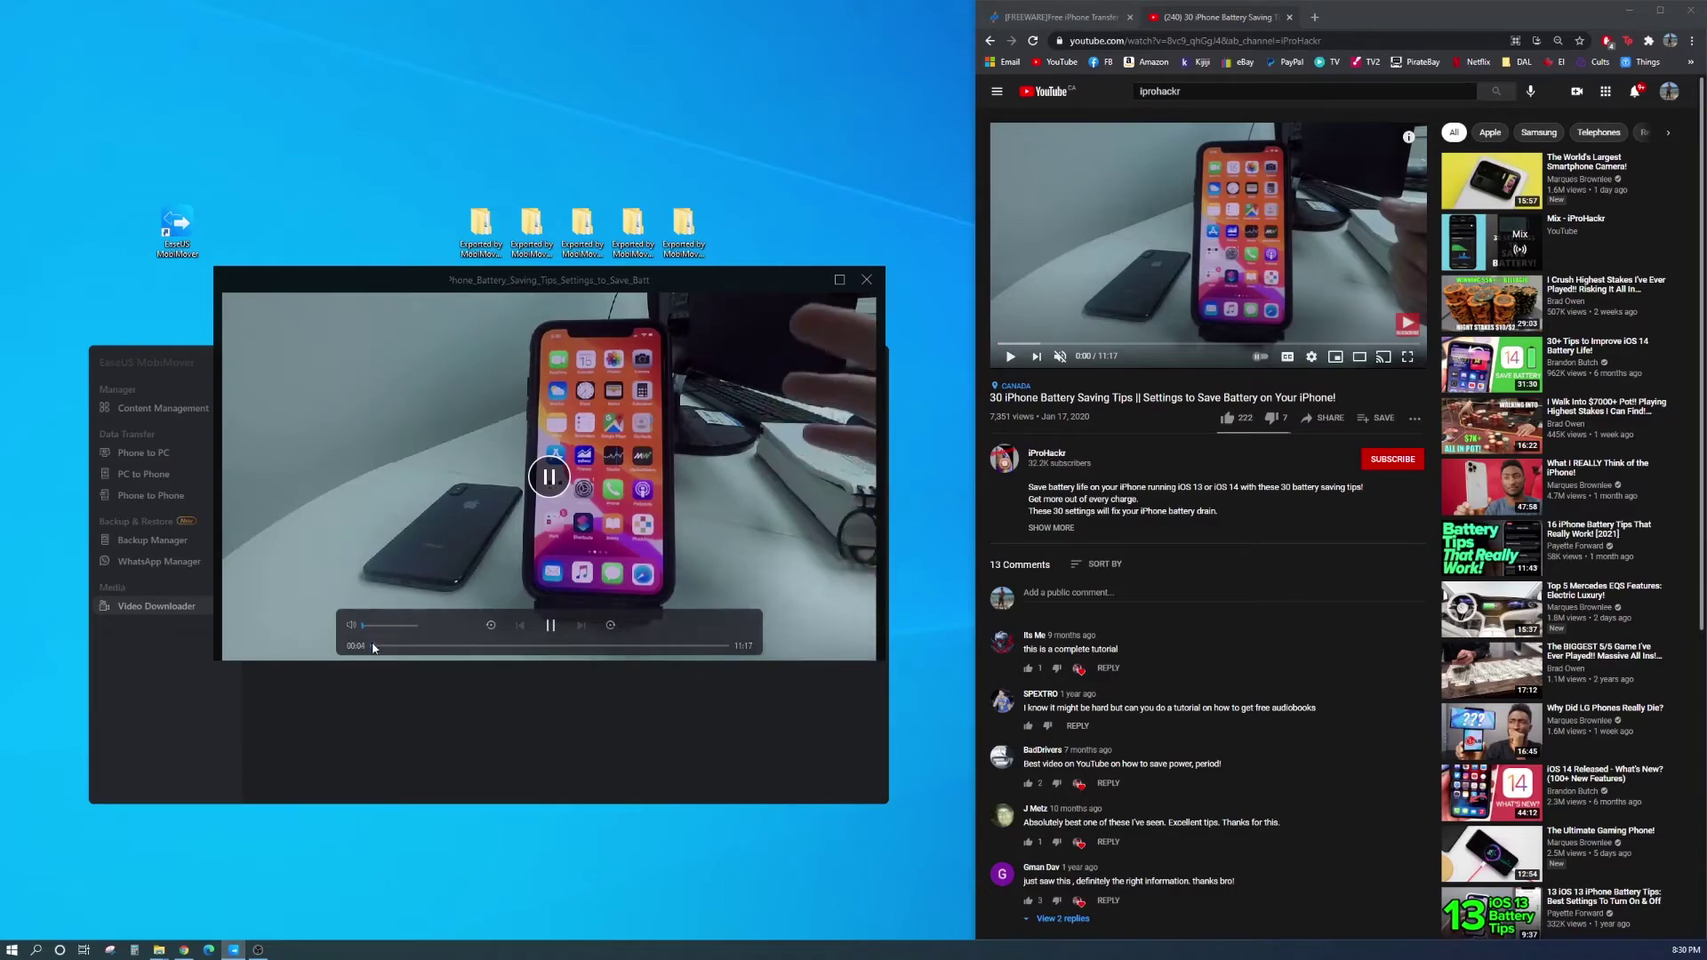
{"action": "left_click", "coordinate": [582, 646]}
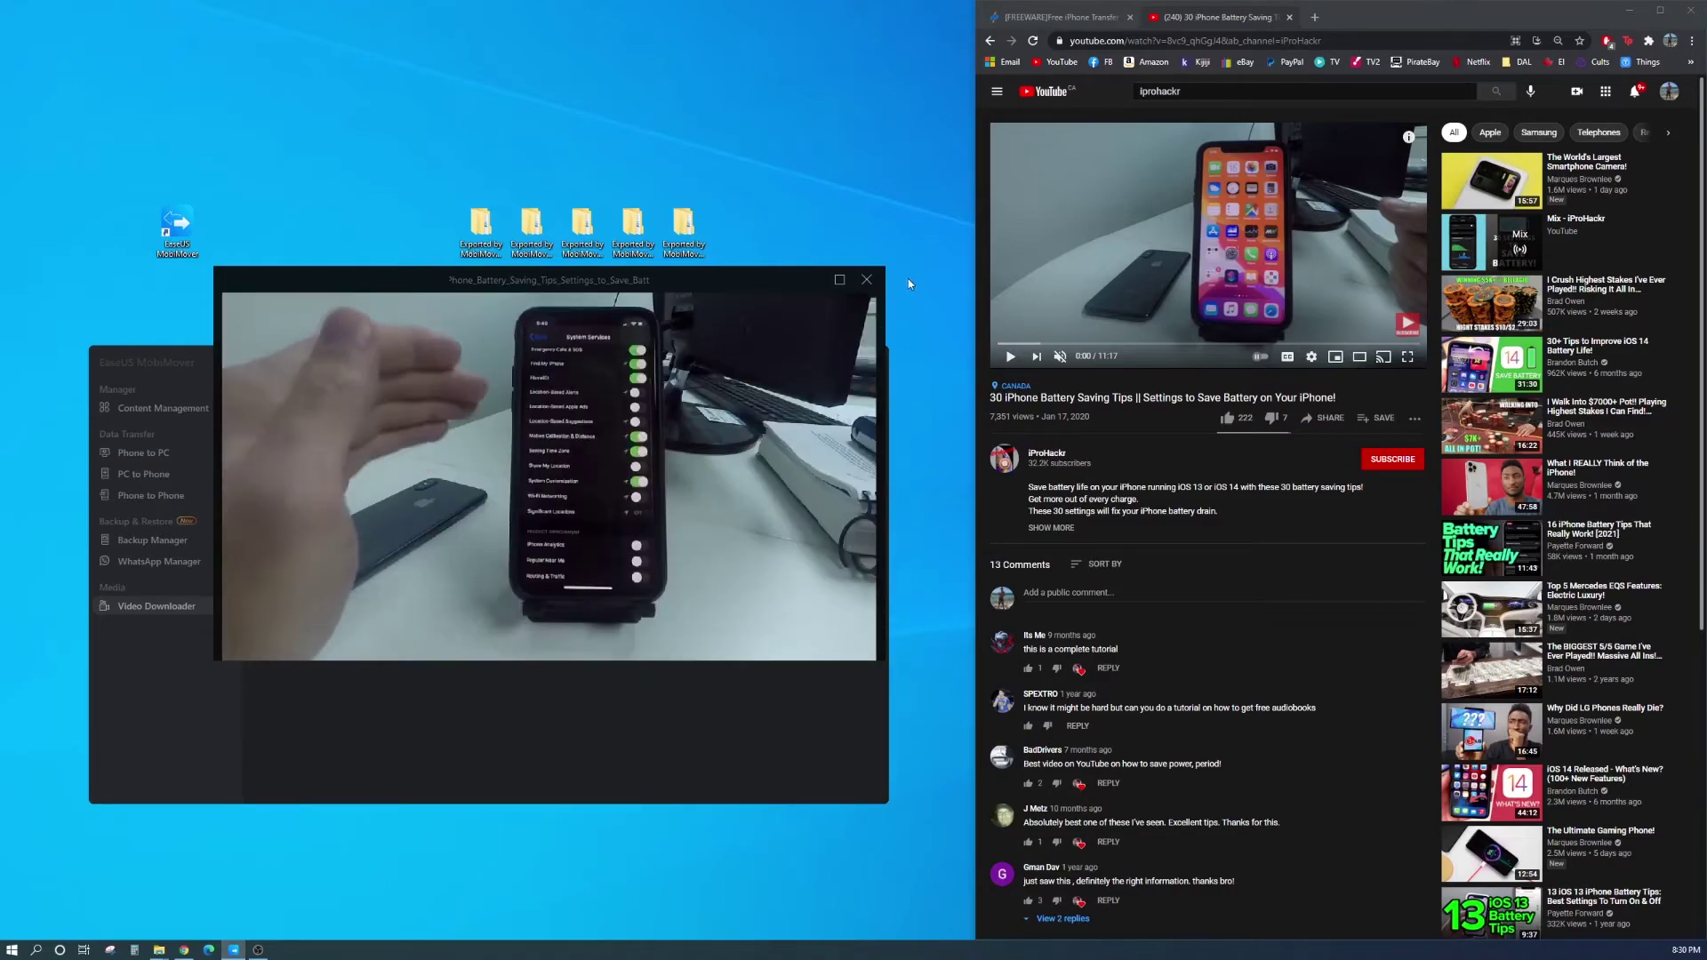
{"action": "left_click", "coordinate": [869, 280]}
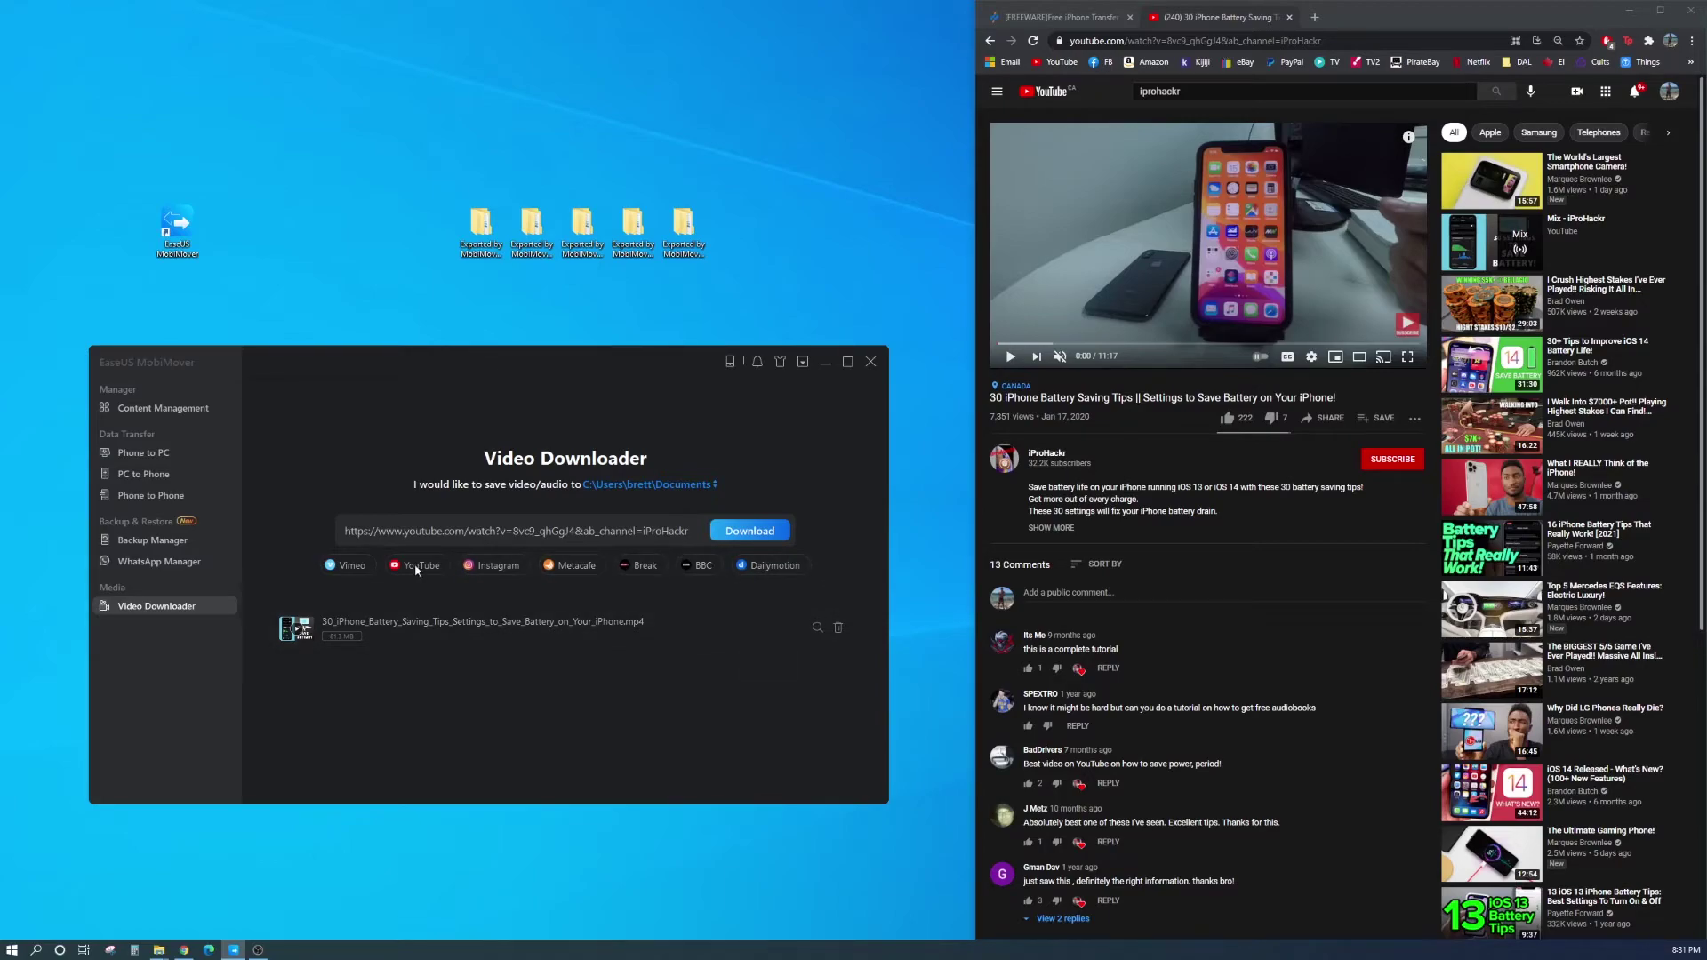
Step: Show the MobiMover Pro plans: 1-Month $23.95, 1-Year $29.95, Lifetime $69.95
{"action": "triple_click", "coordinate": [659, 520]}
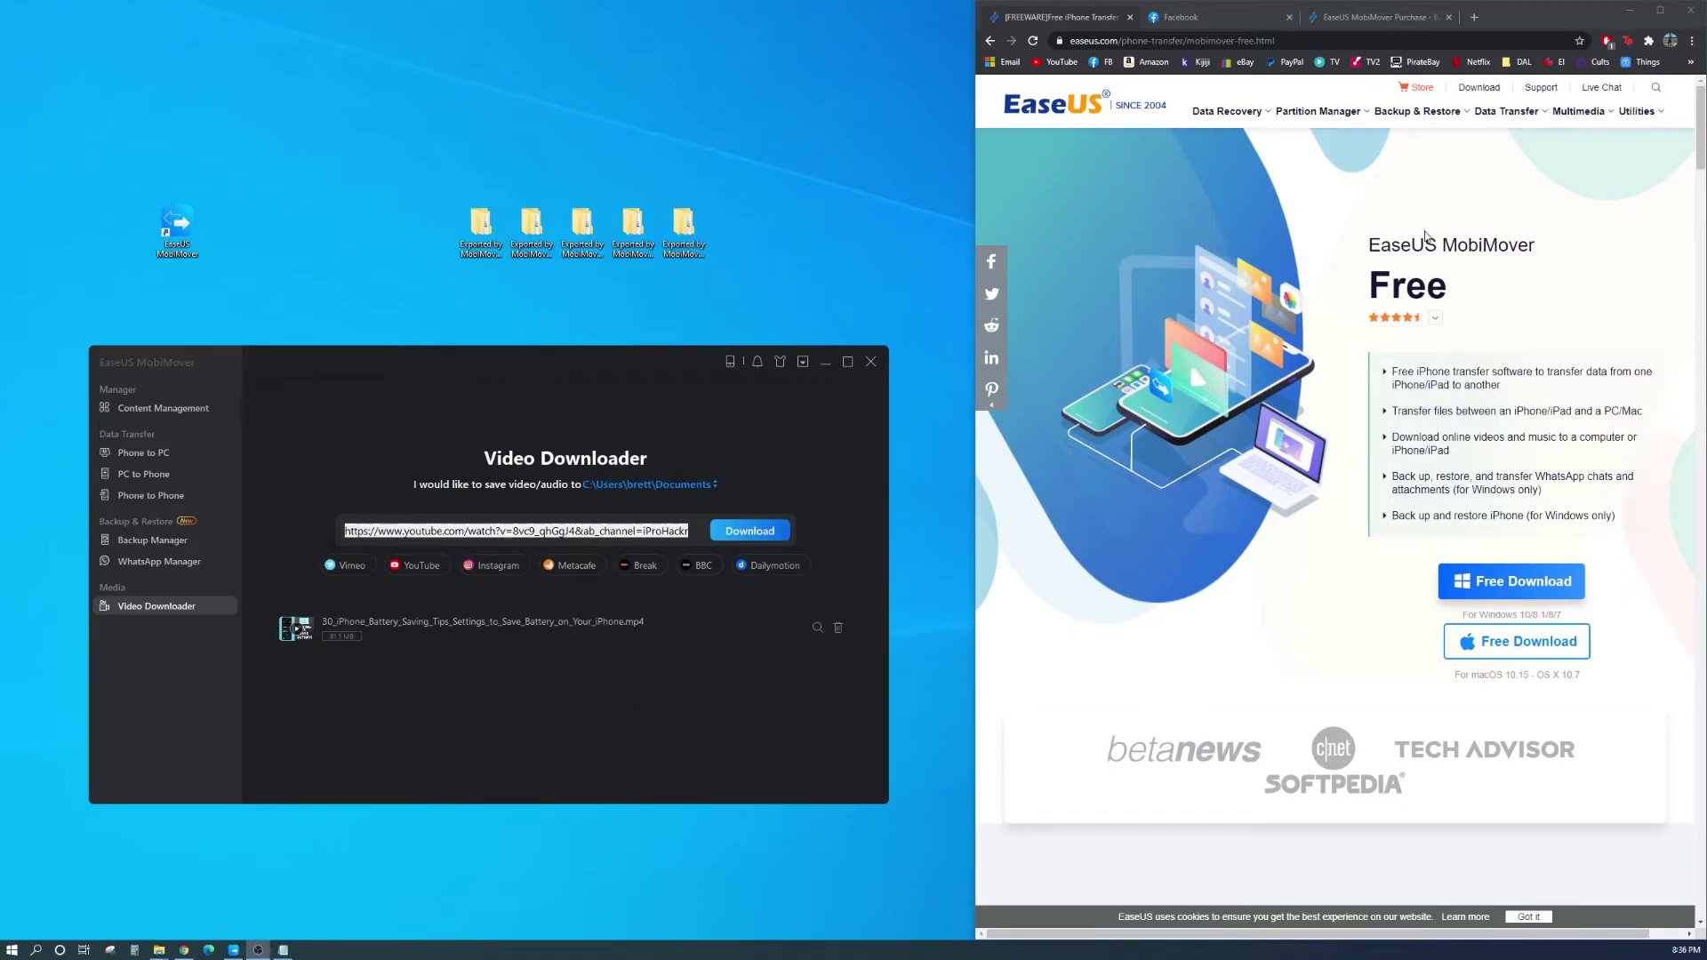
{"action": "left_click", "coordinate": [1348, 18]}
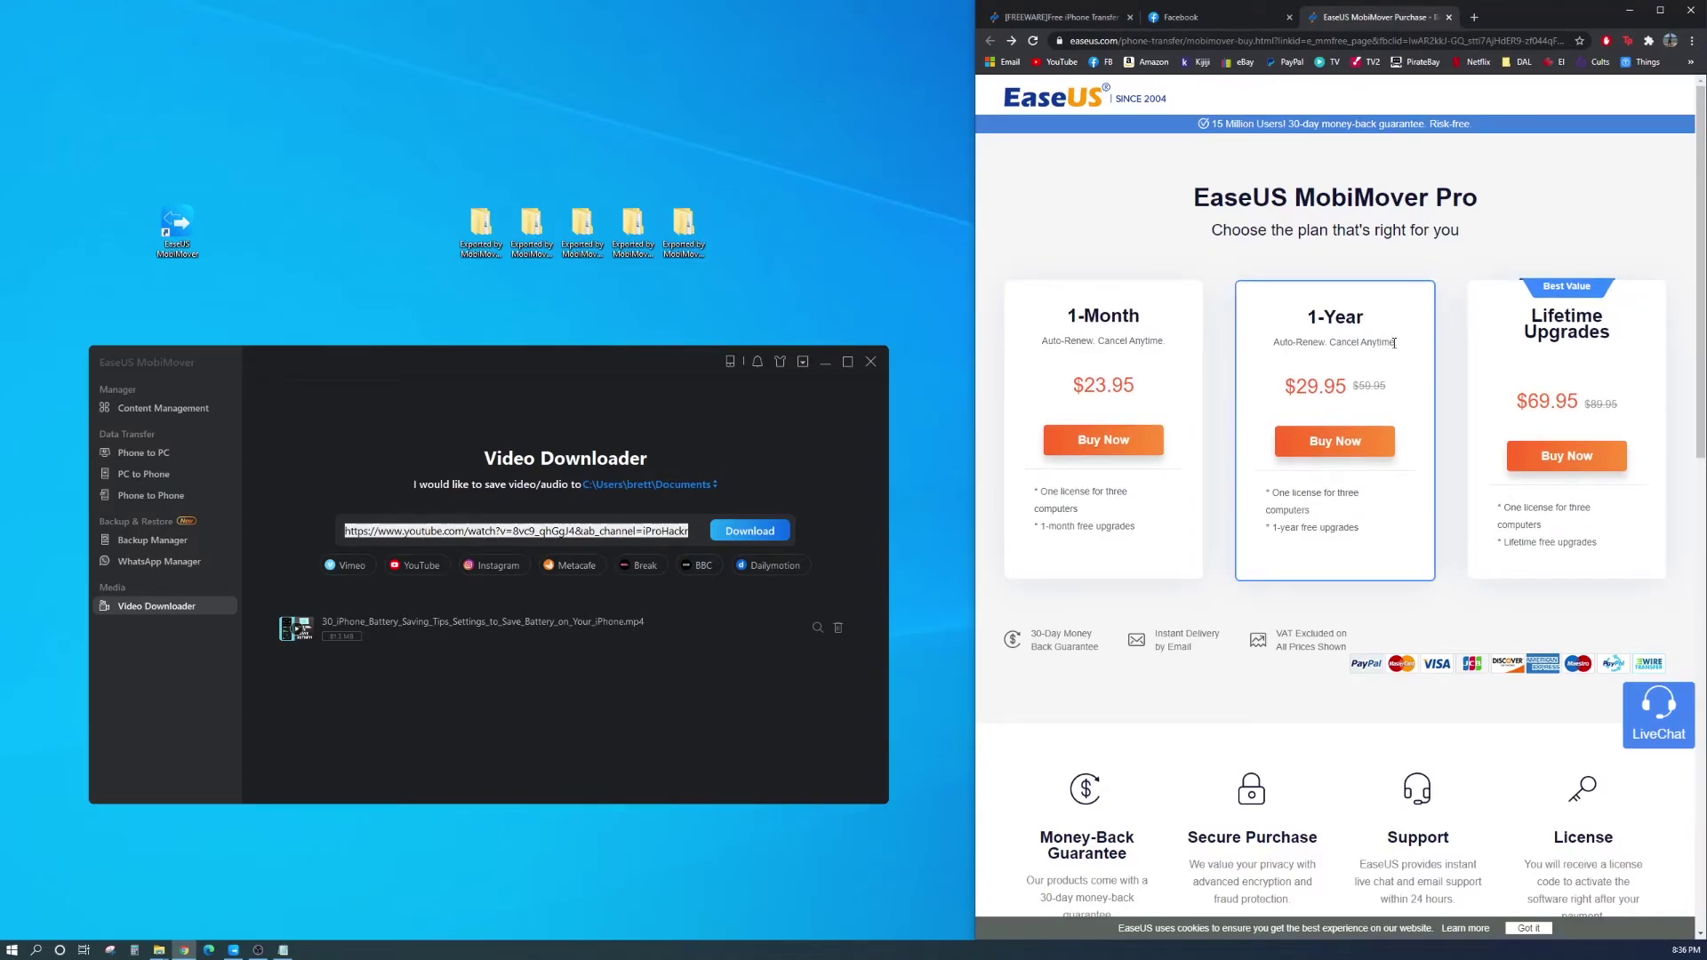
{"action": "left_click_drag", "start_coordinate": [1395, 342], "coordinate": [1307, 313]}
{"action": "left_click", "coordinate": [1329, 327]}
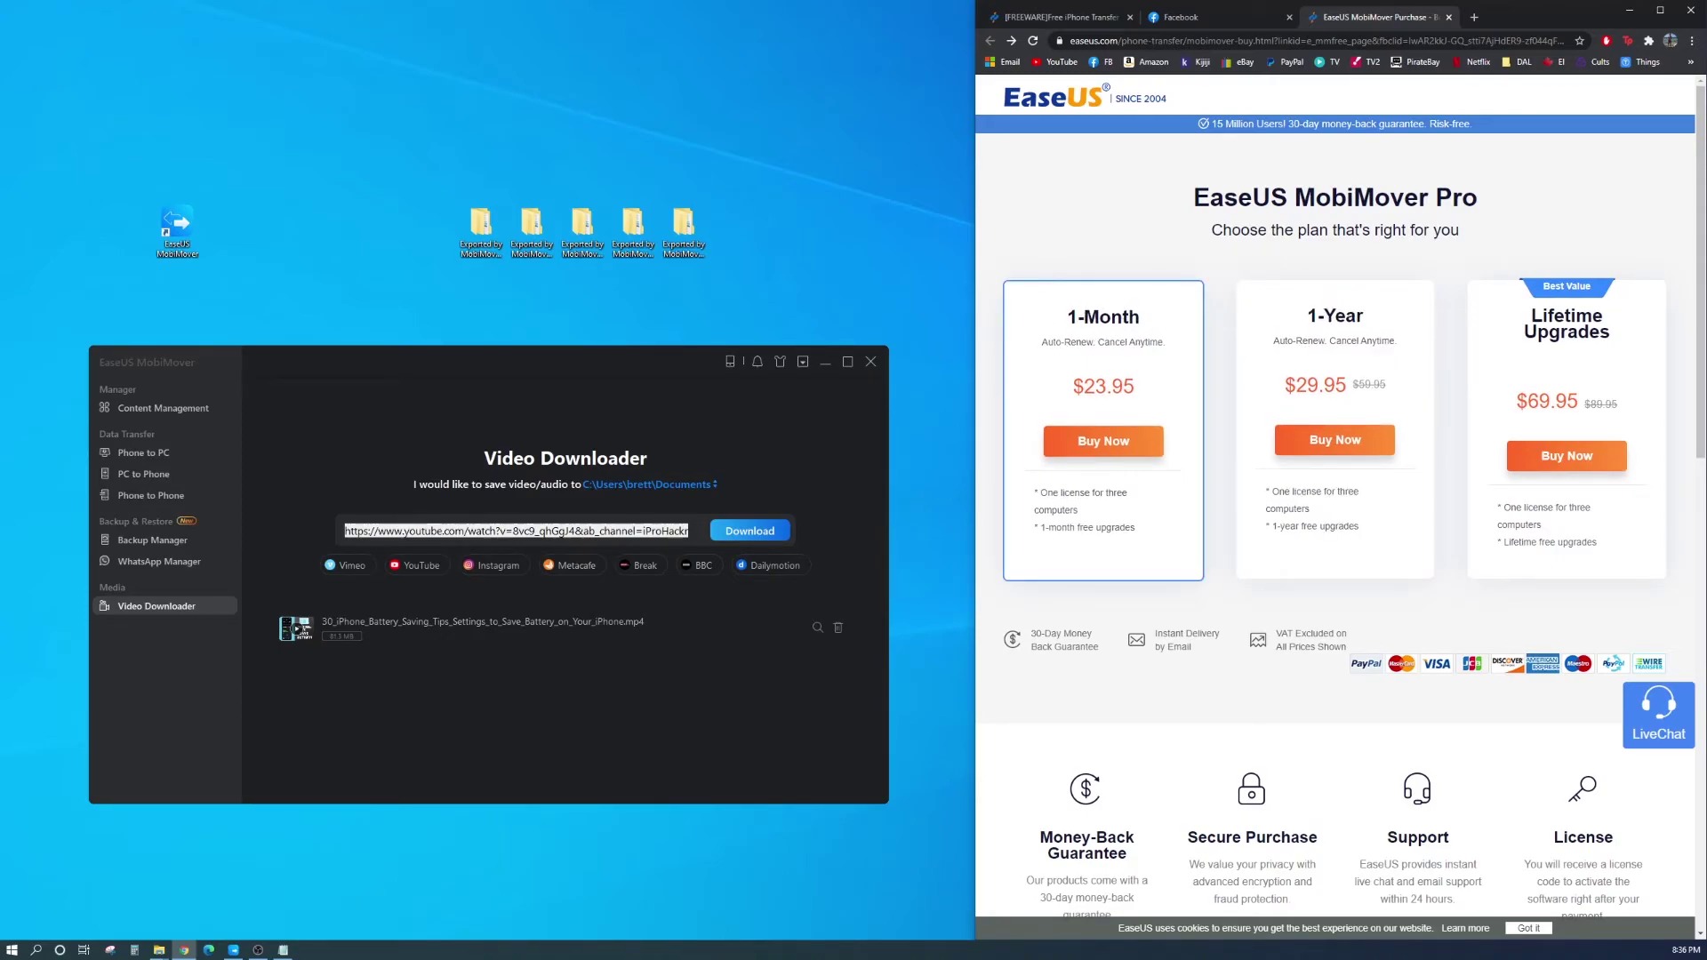
Step: Move the Notepad coupon note to the upper left and highlight its $14-per-month code
{"action": "key", "text": "alt+Tab"}
{"action": "left_click_drag", "start_coordinate": [468, 398], "coordinate": [302, 131]}
{"action": "left_click_drag", "start_coordinate": [316, 206], "coordinate": [153, 207]}
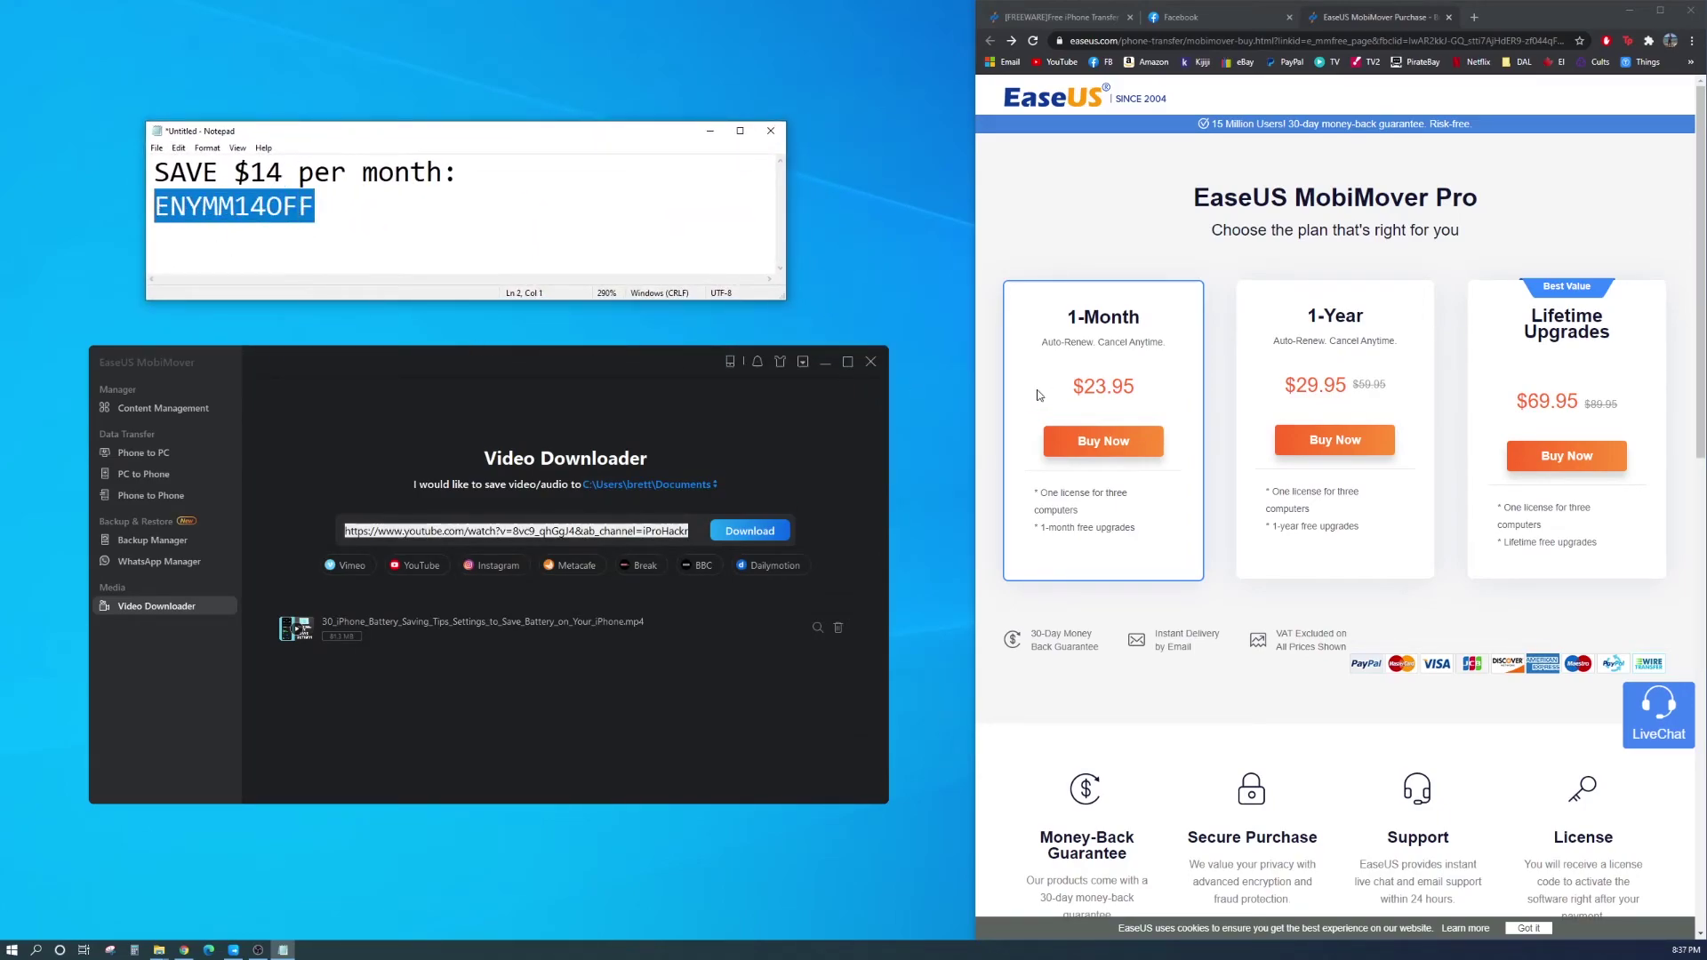
{"action": "key", "text": "Right"}
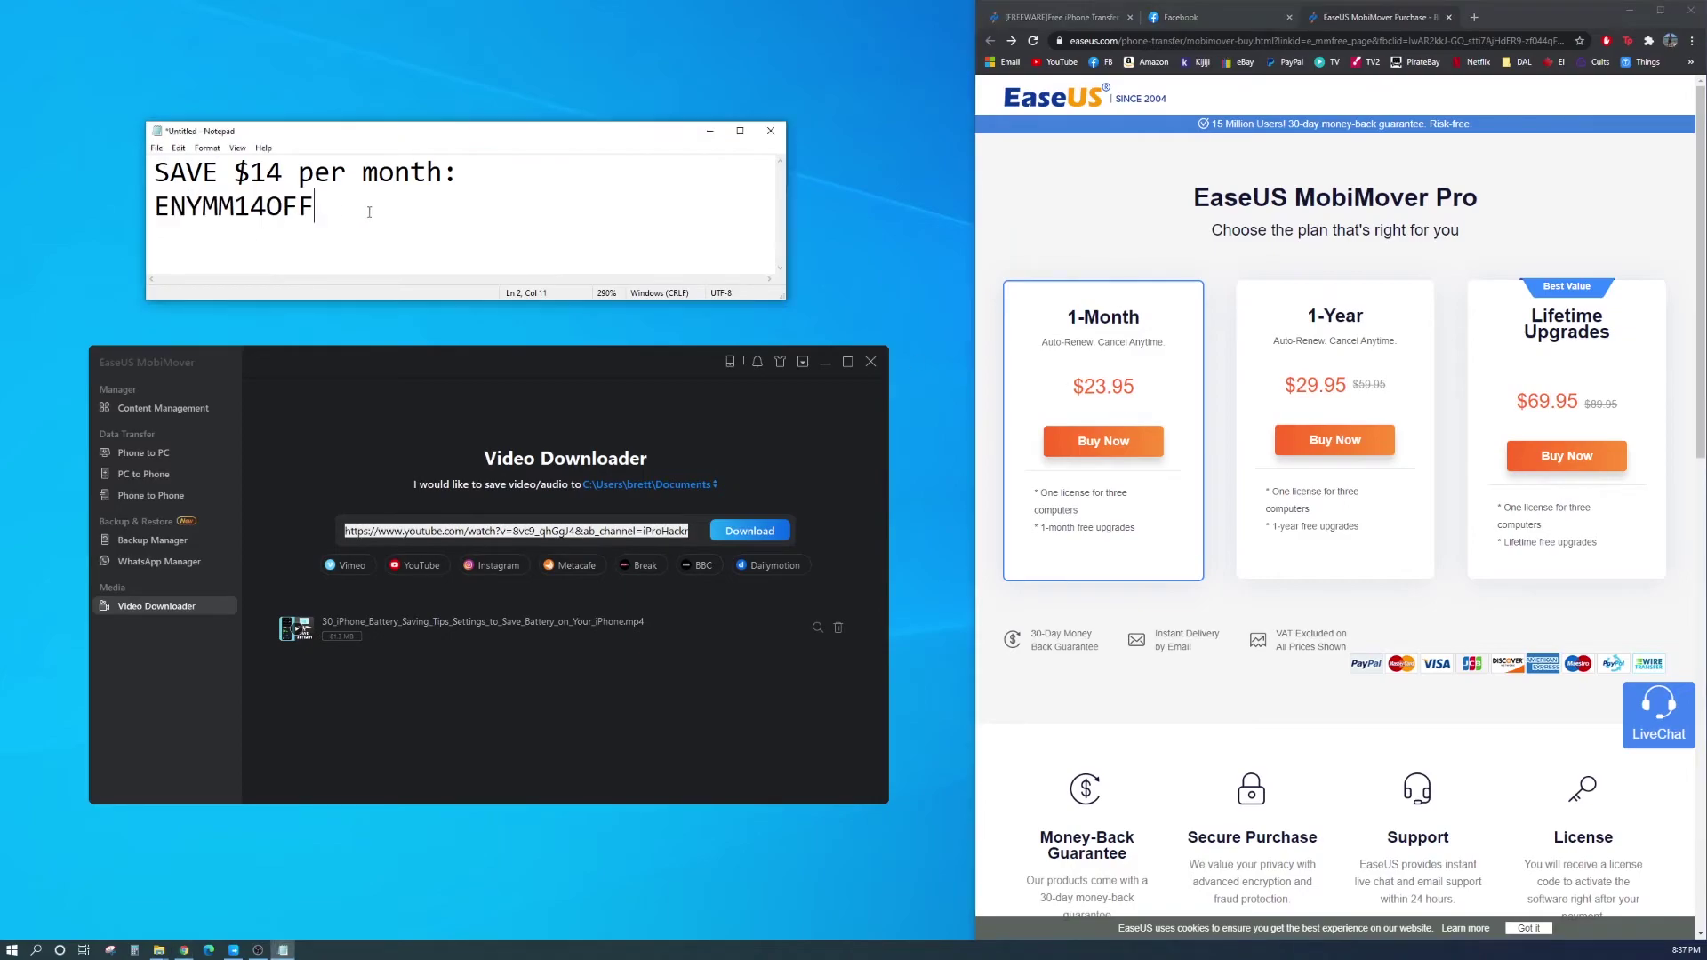
{"action": "left_click", "coordinate": [1122, 408]}
{"action": "left_click", "coordinate": [551, 173]}
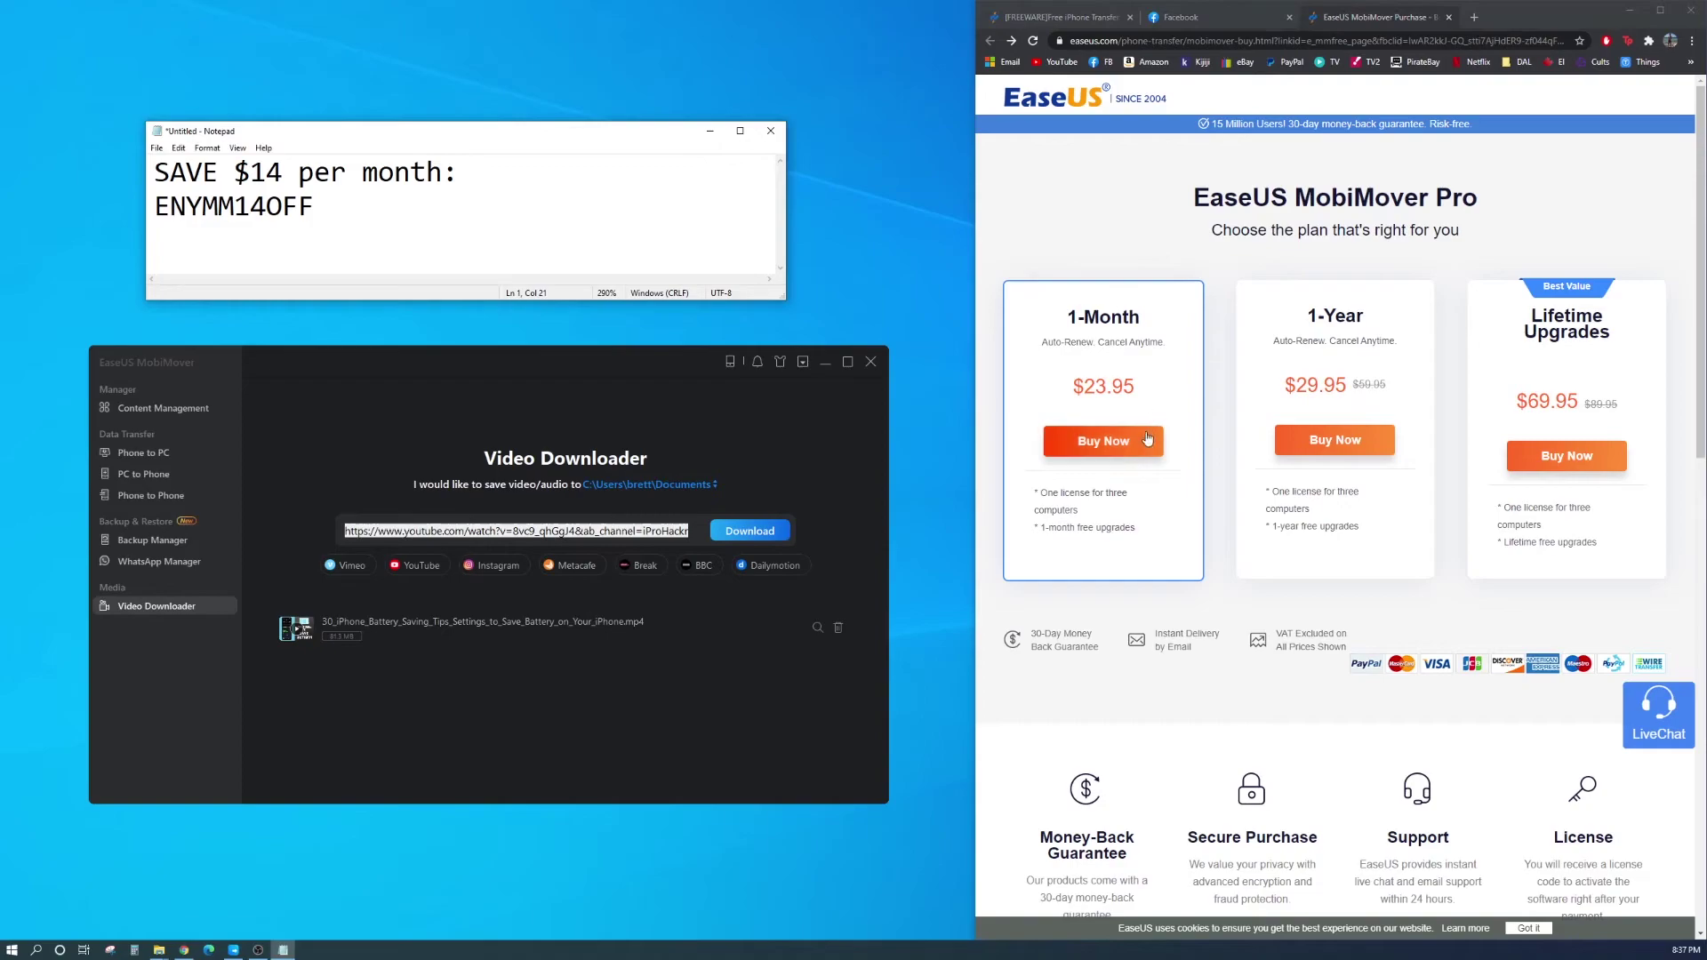
Step: Apply the saved coupon at 1-Month checkout (total CA$ 13.86) and make the note read 'SAVE $14 USD per month'
{"action": "left_click", "coordinate": [1103, 442]}
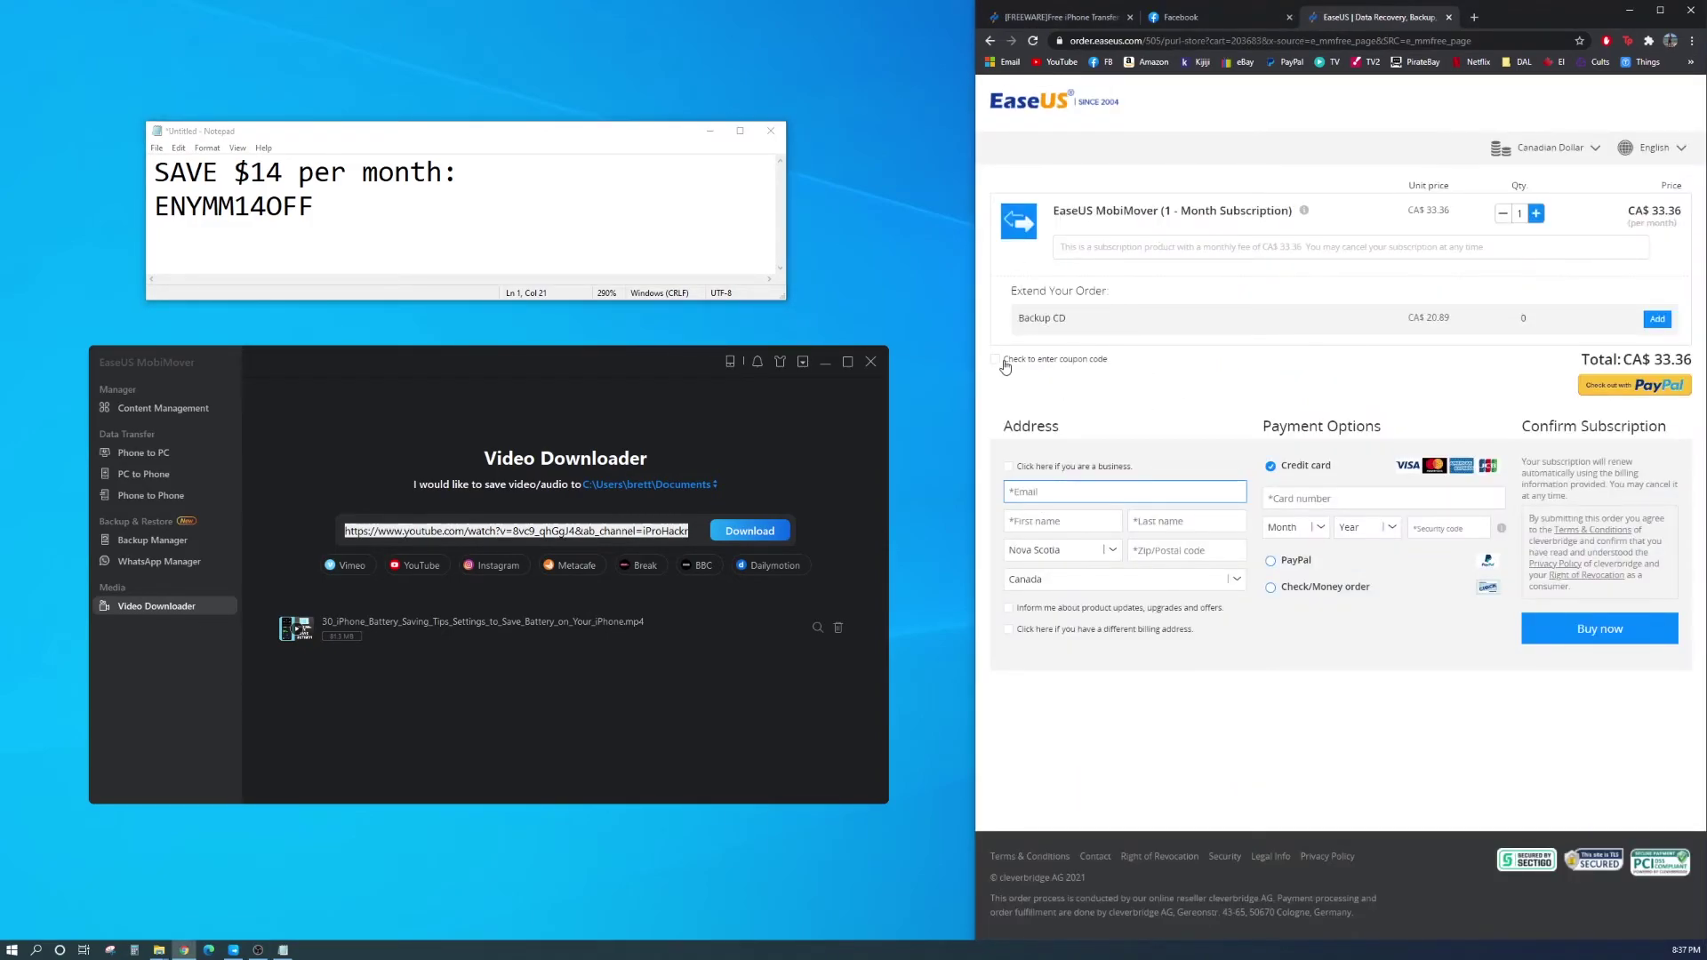
{"action": "left_click", "coordinate": [1088, 364]}
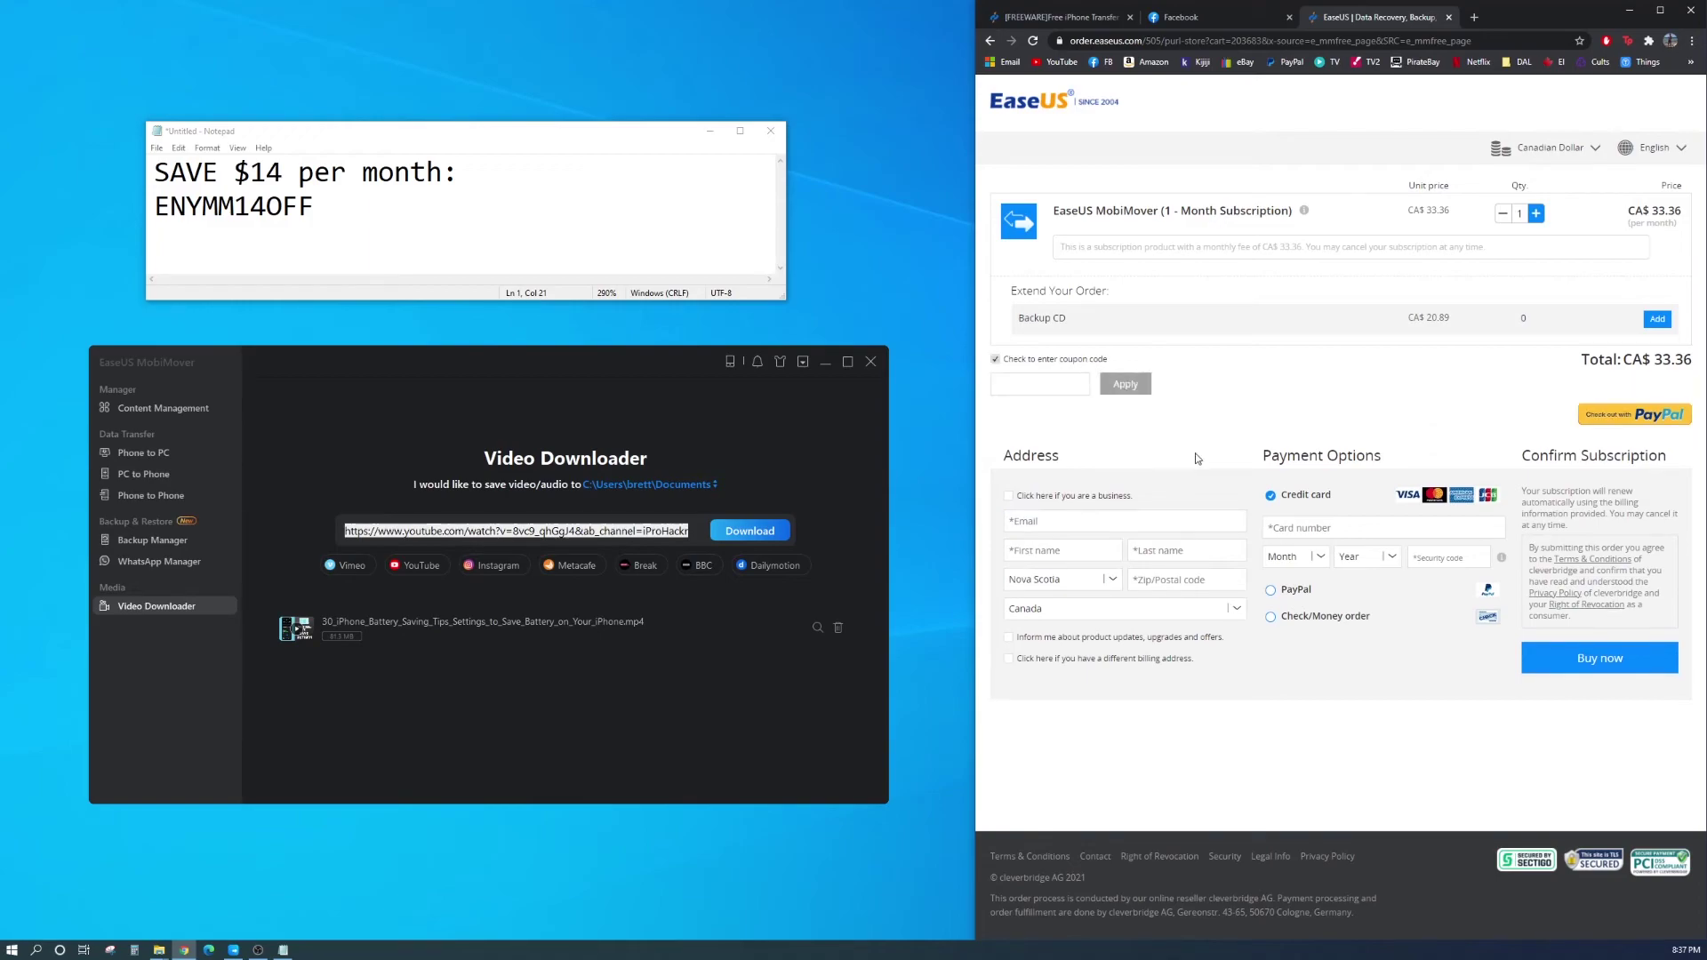
{"action": "left_click", "coordinate": [1072, 384]}
{"action": "left_click", "coordinate": [1072, 427]}
{"action": "left_click", "coordinate": [1128, 377]}
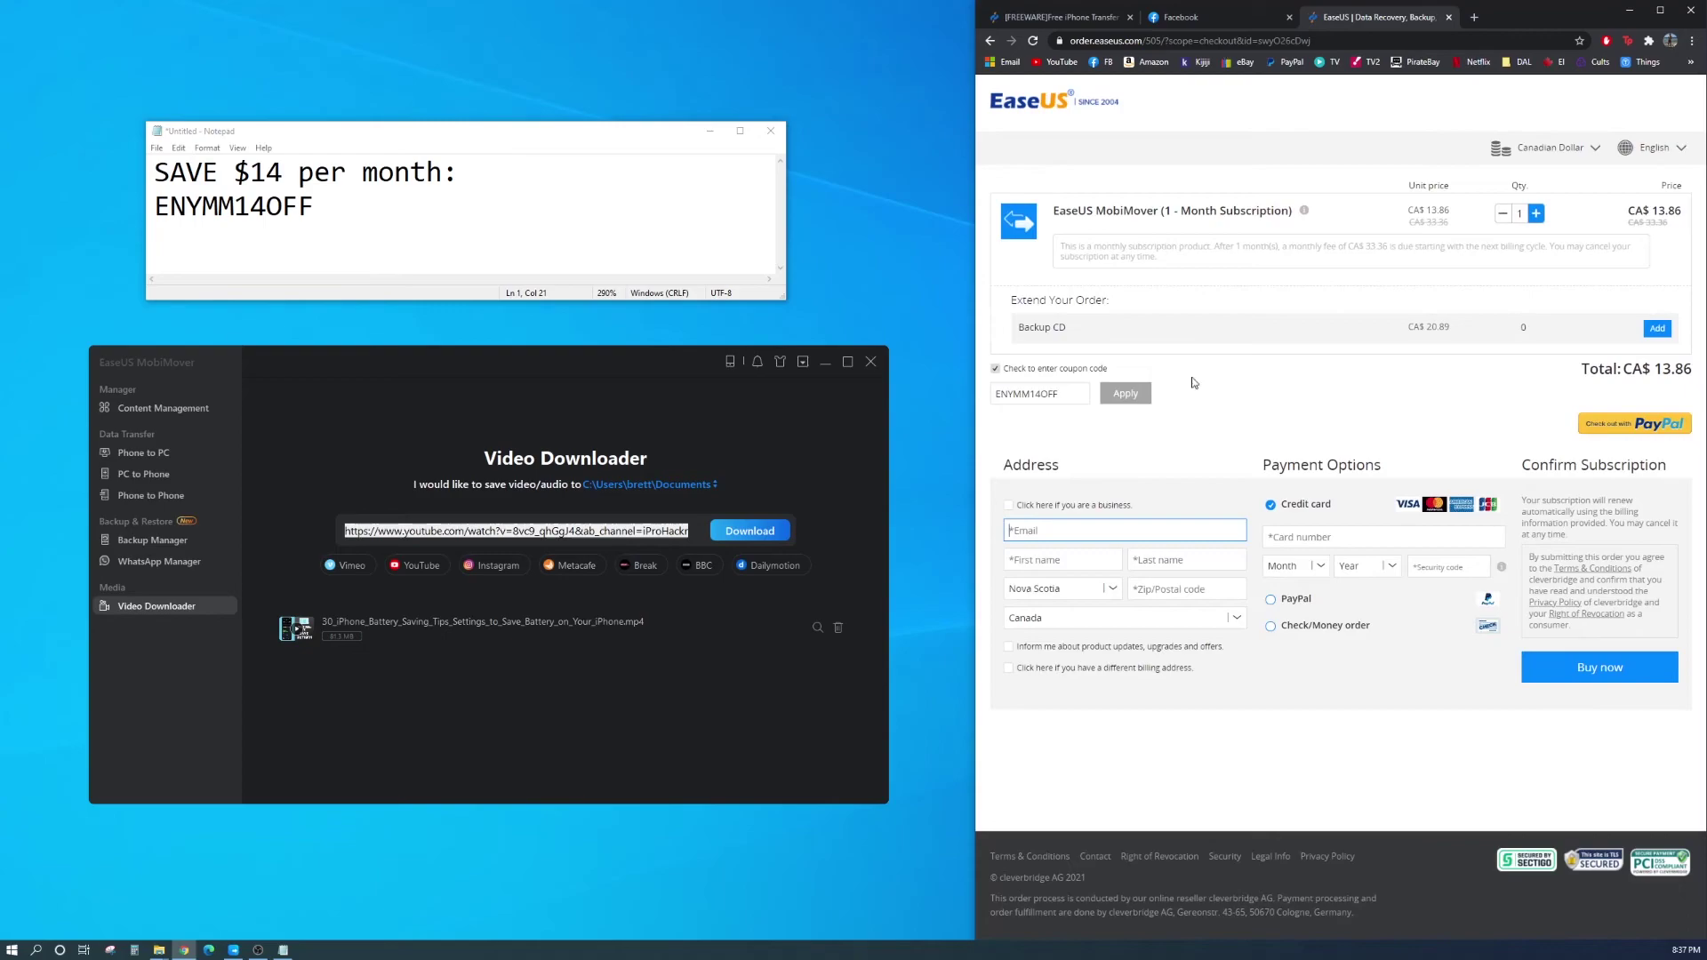
{"action": "left_click", "coordinate": [294, 178]}
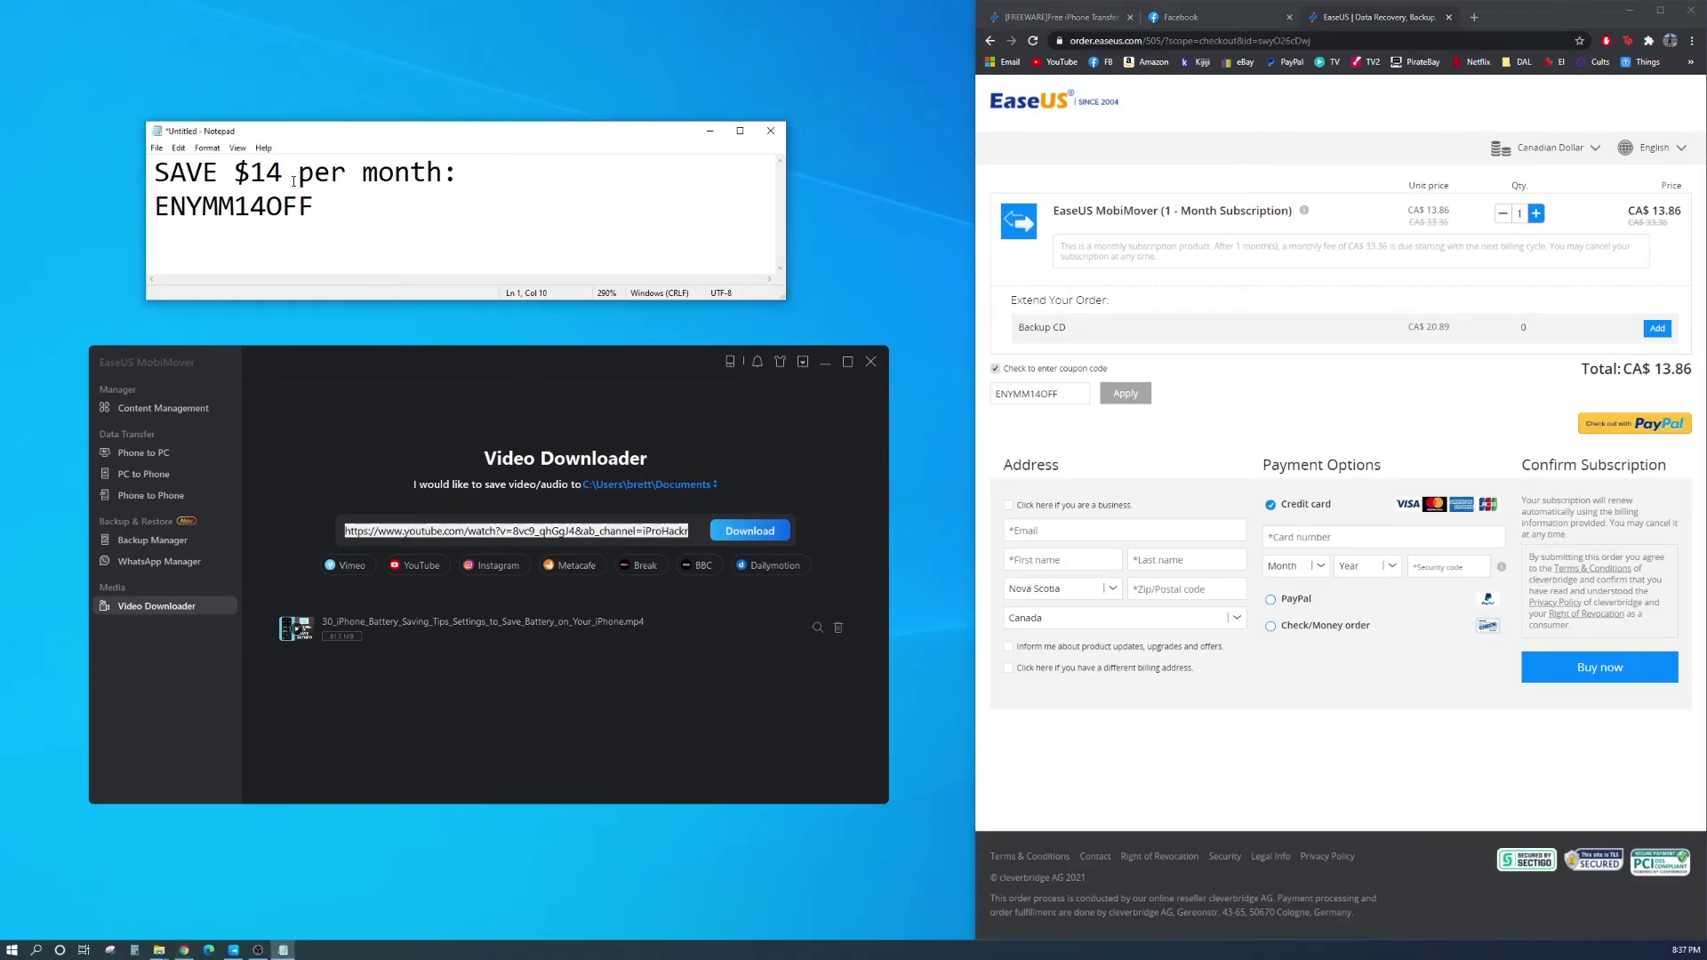
{"action": "type", "text": "USD"}
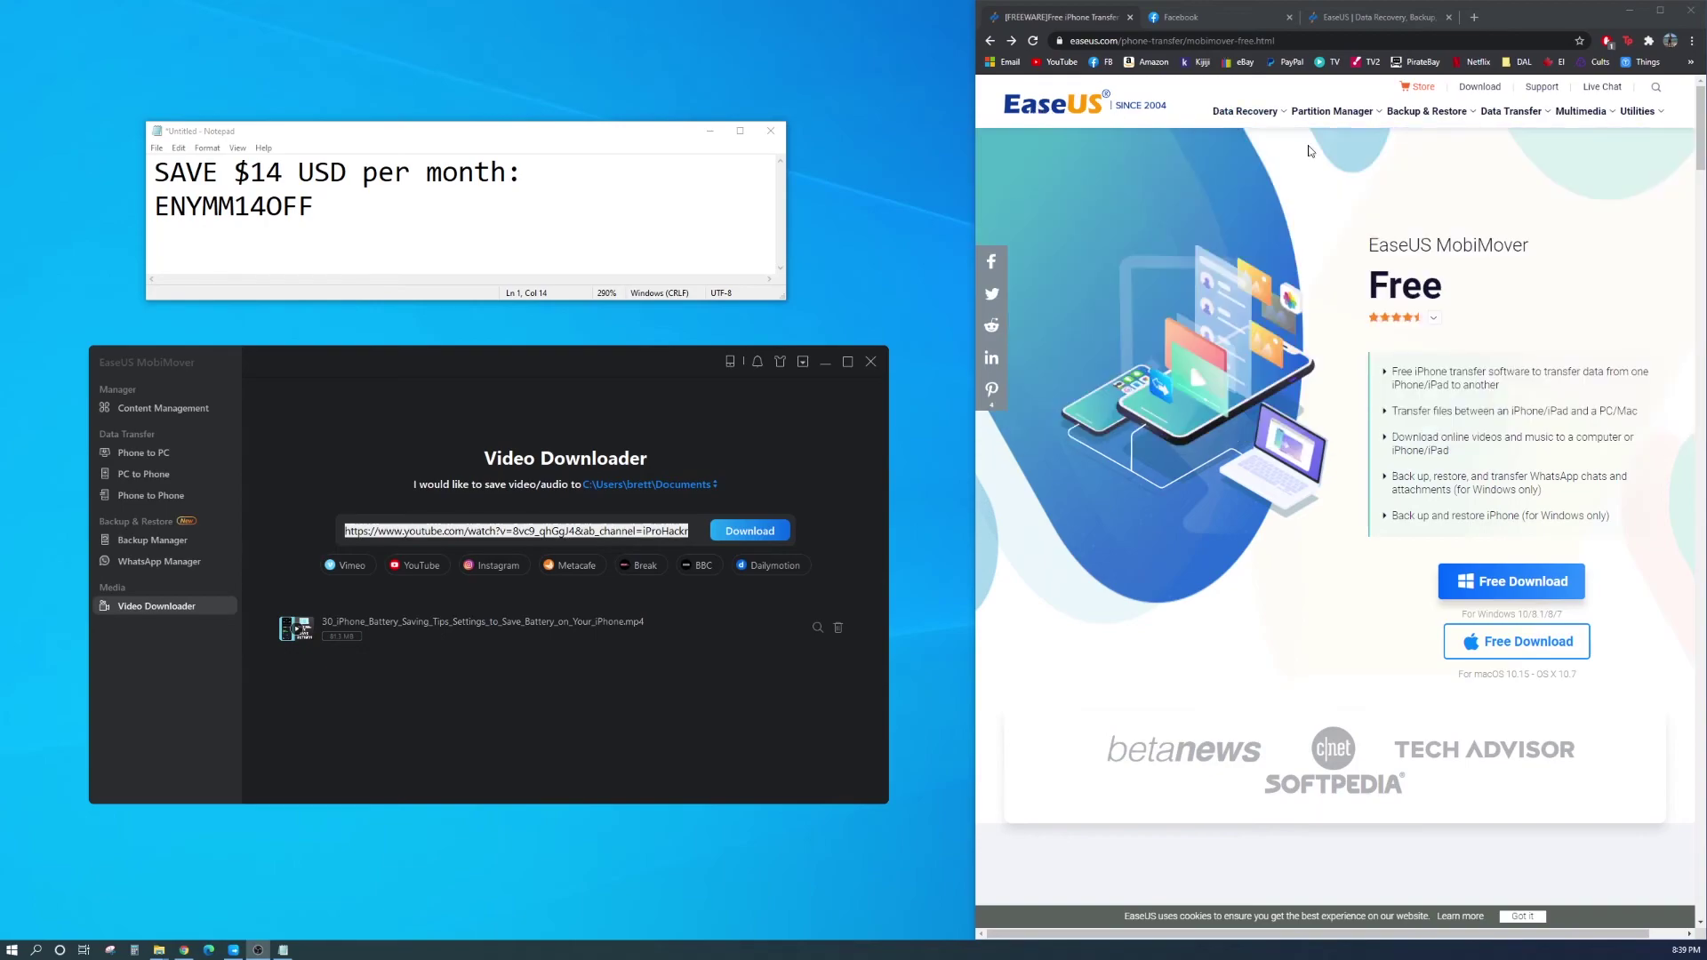
Step: Go to EaseUS MobiUnlock via Utilities and highlight its passcode, 4/6-Digit Code and Touch ID bullets
{"action": "left_click", "coordinate": [1651, 111]}
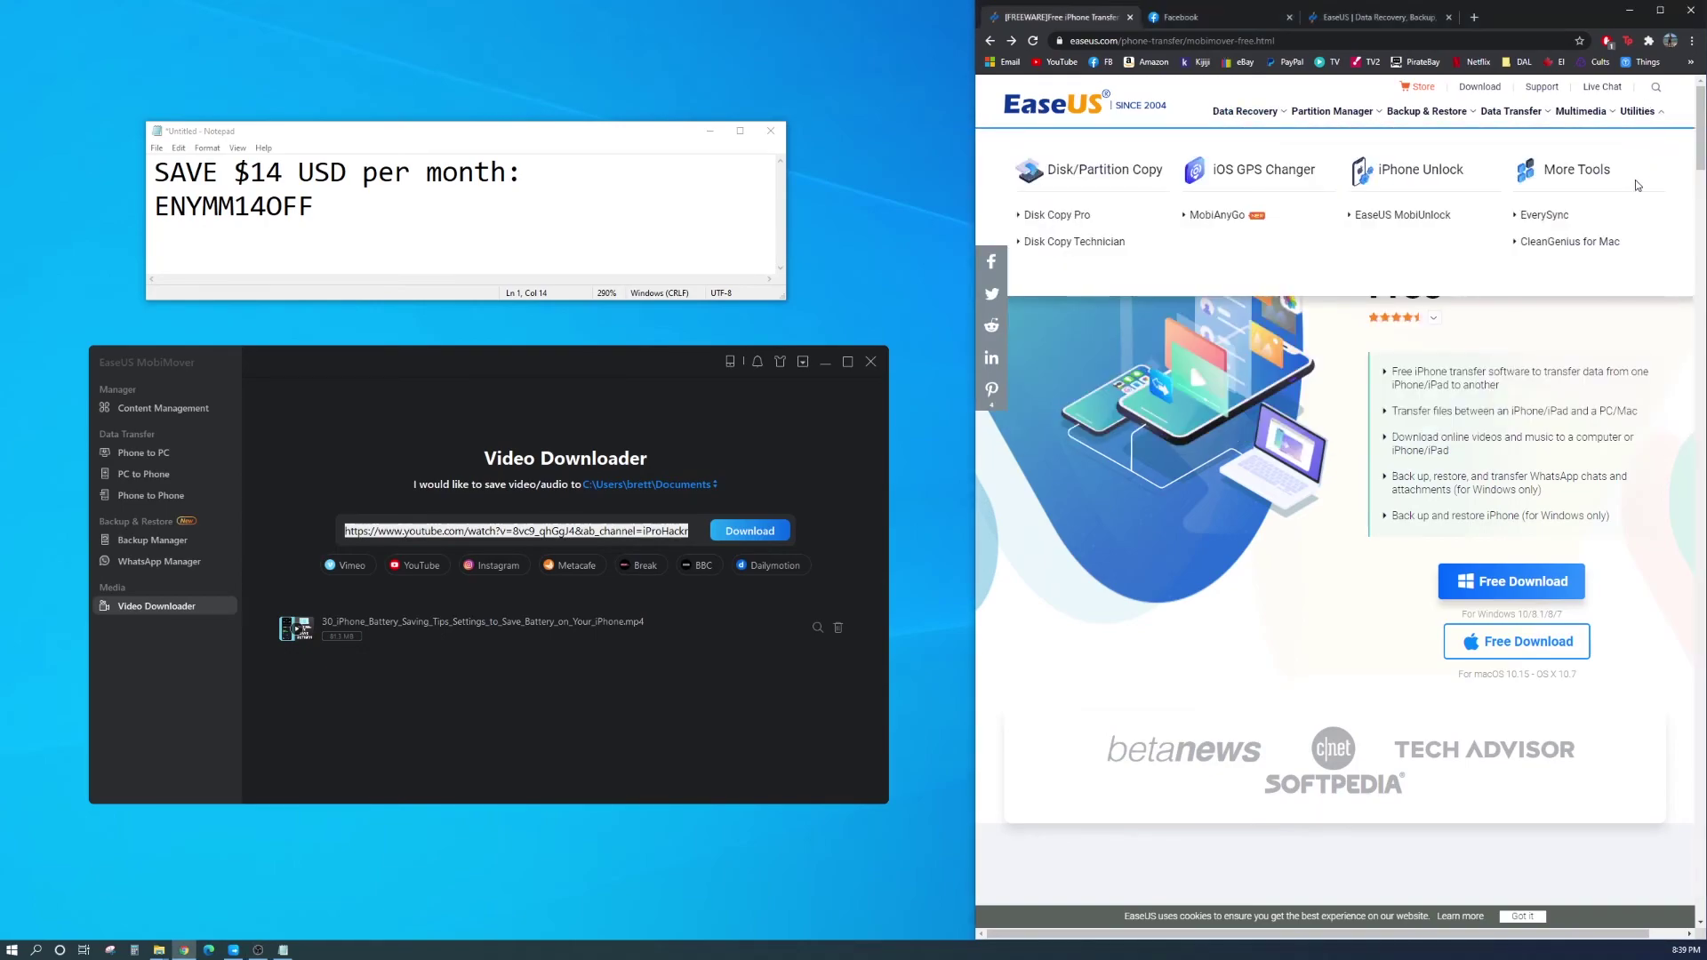
{"action": "left_click", "coordinate": [1421, 218]}
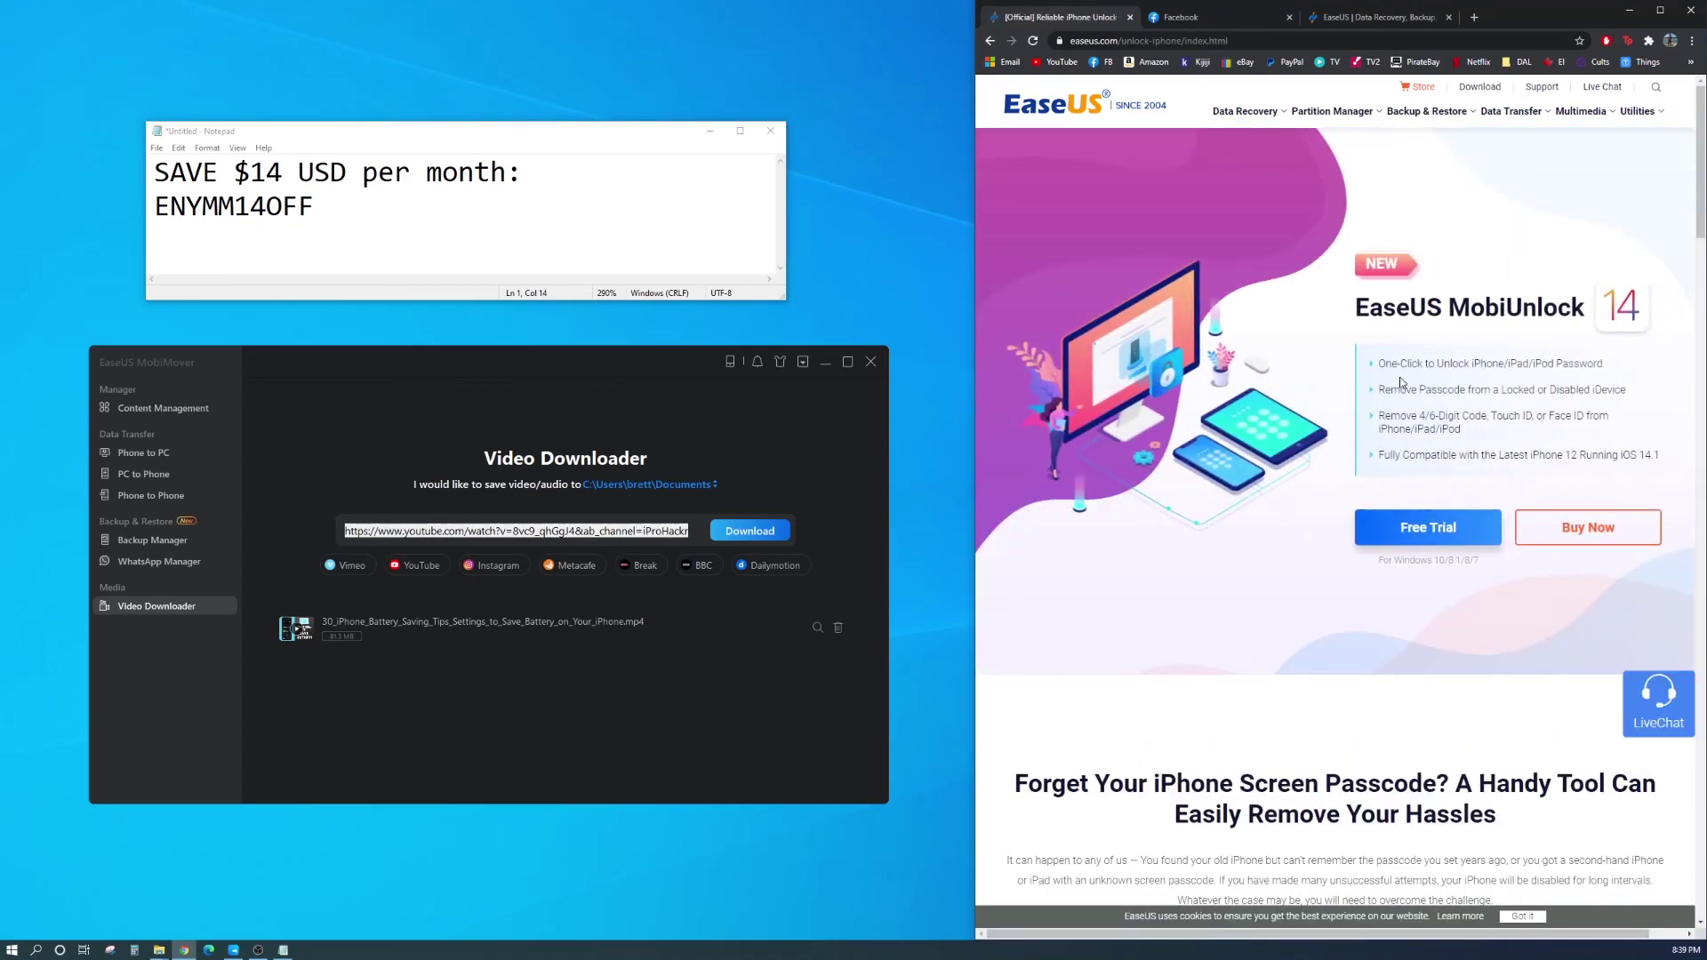
{"action": "left_click_drag", "start_coordinate": [1462, 389], "coordinate": [1403, 388]}
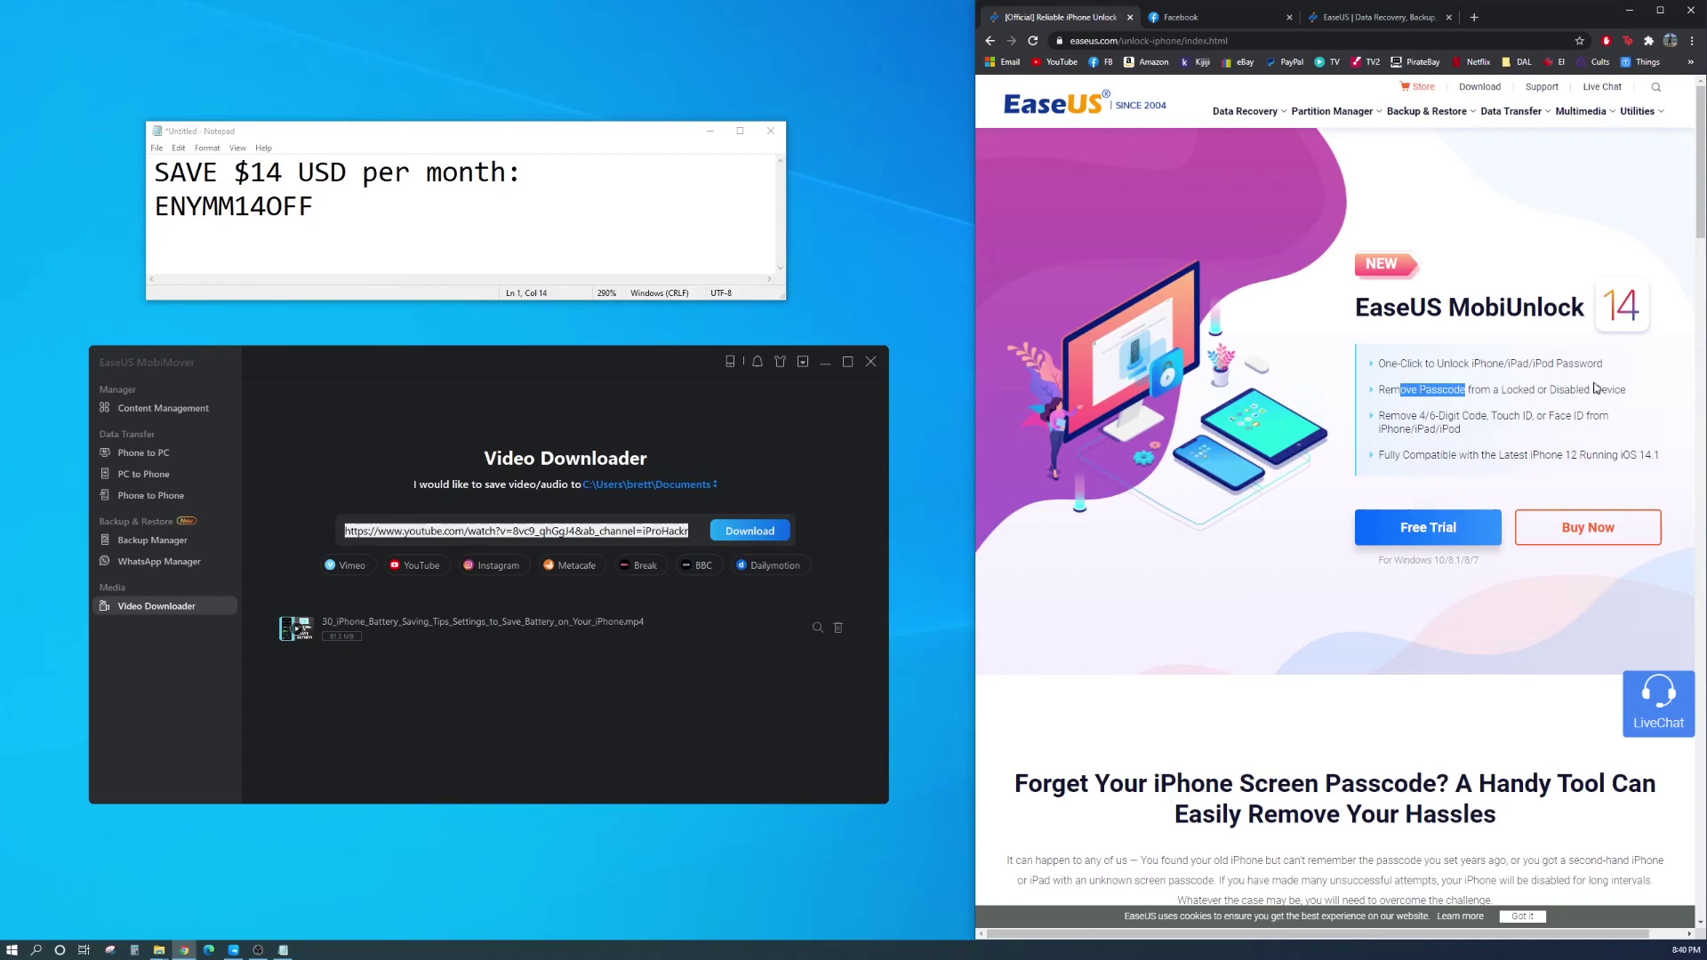
{"action": "left_click_drag", "start_coordinate": [1626, 390], "coordinate": [1537, 390]}
{"action": "left_click", "coordinate": [1561, 391]}
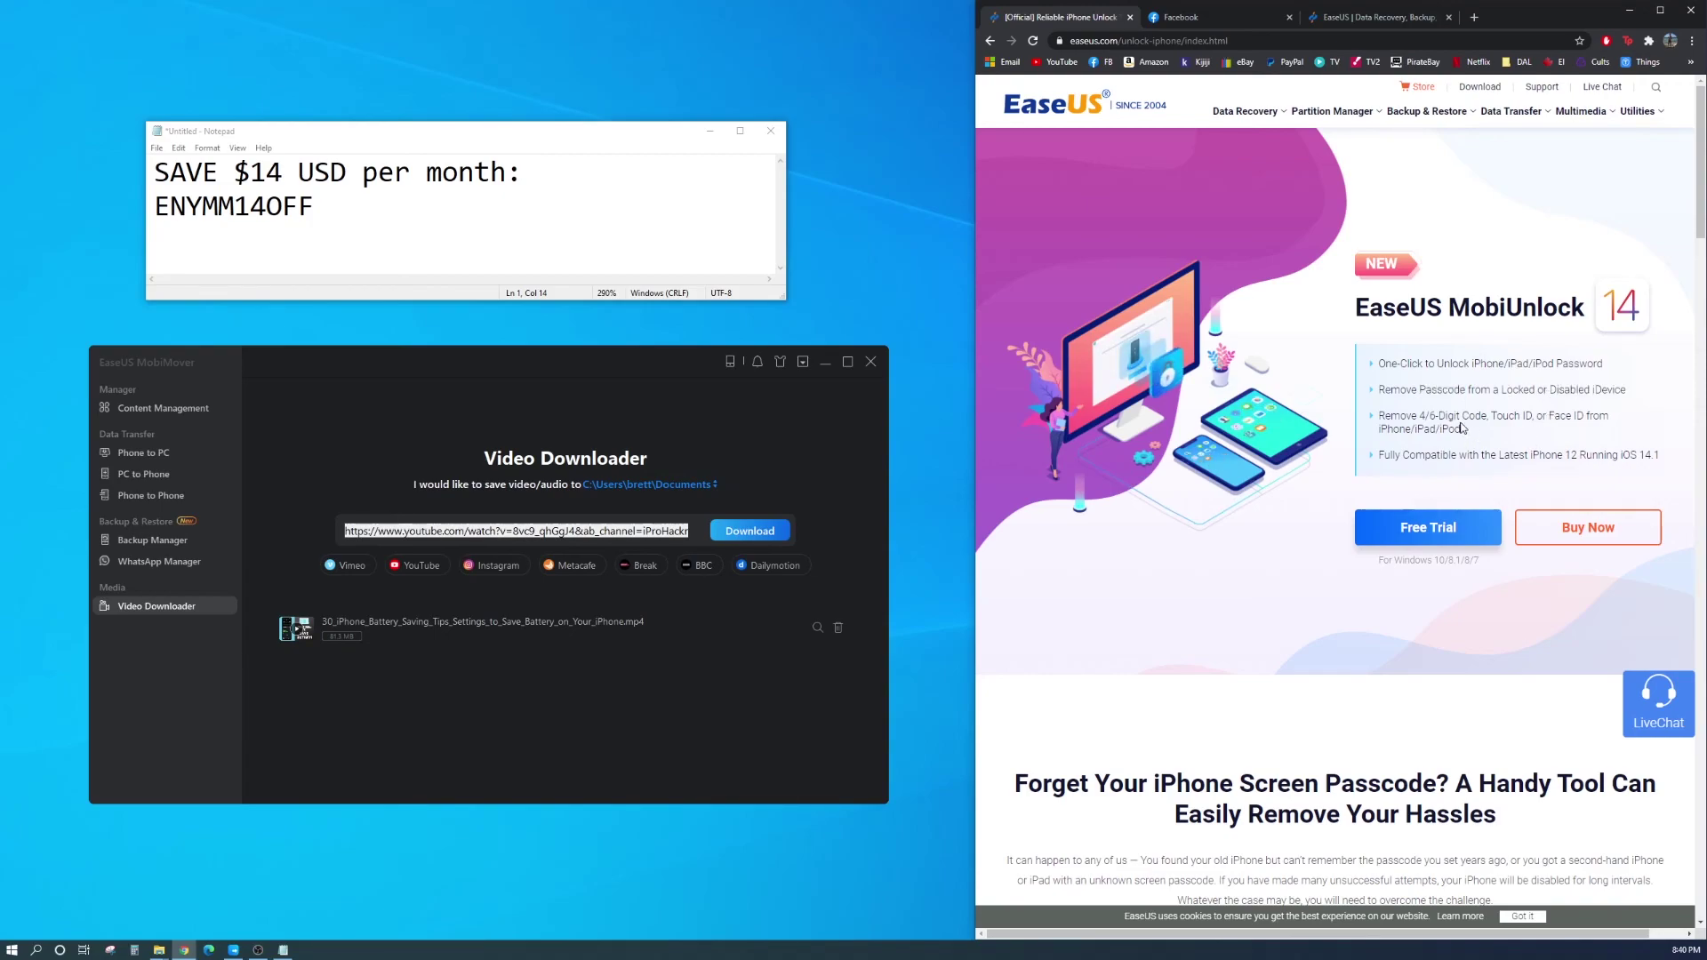
{"action": "left_click_drag", "start_coordinate": [1485, 416], "coordinate": [1419, 414]}
{"action": "left_click", "coordinate": [1431, 415]}
{"action": "mouse_move", "coordinate": [1531, 413]}
{"action": "left_mouse_down"}
{"action": "mouse_move", "coordinate": [1485, 413]}
{"action": "mouse_move", "coordinate": [1547, 417]}
{"action": "left_mouse_up"}
{"action": "left_click", "coordinate": [599, 377]}
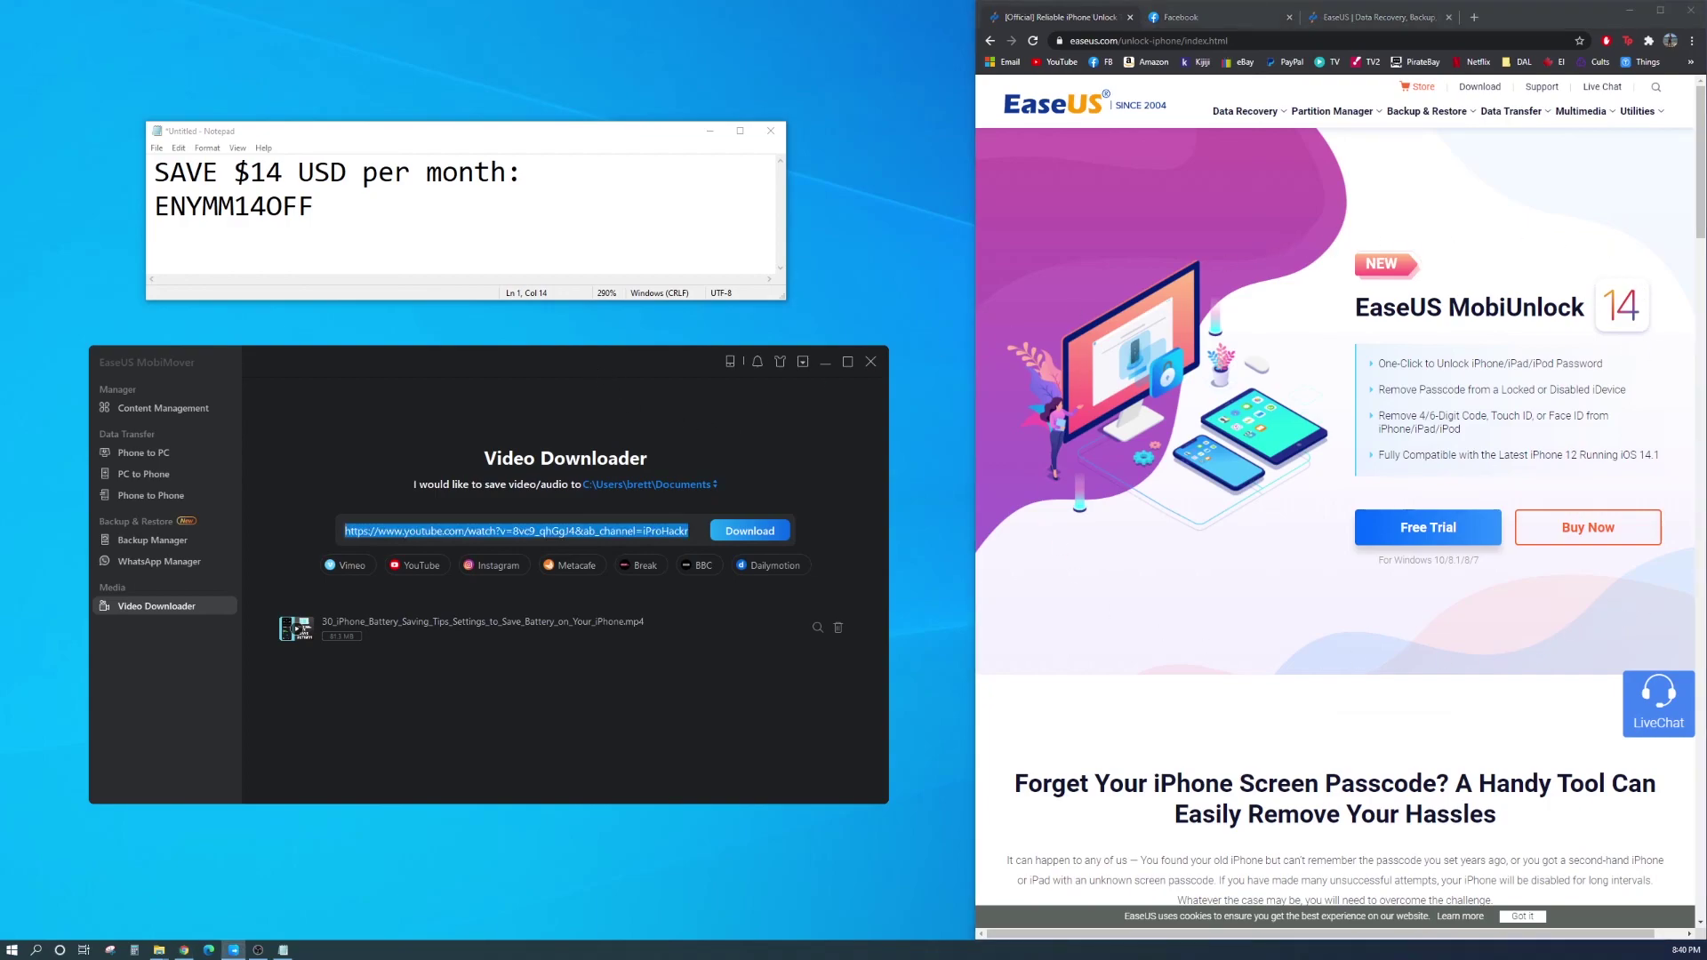